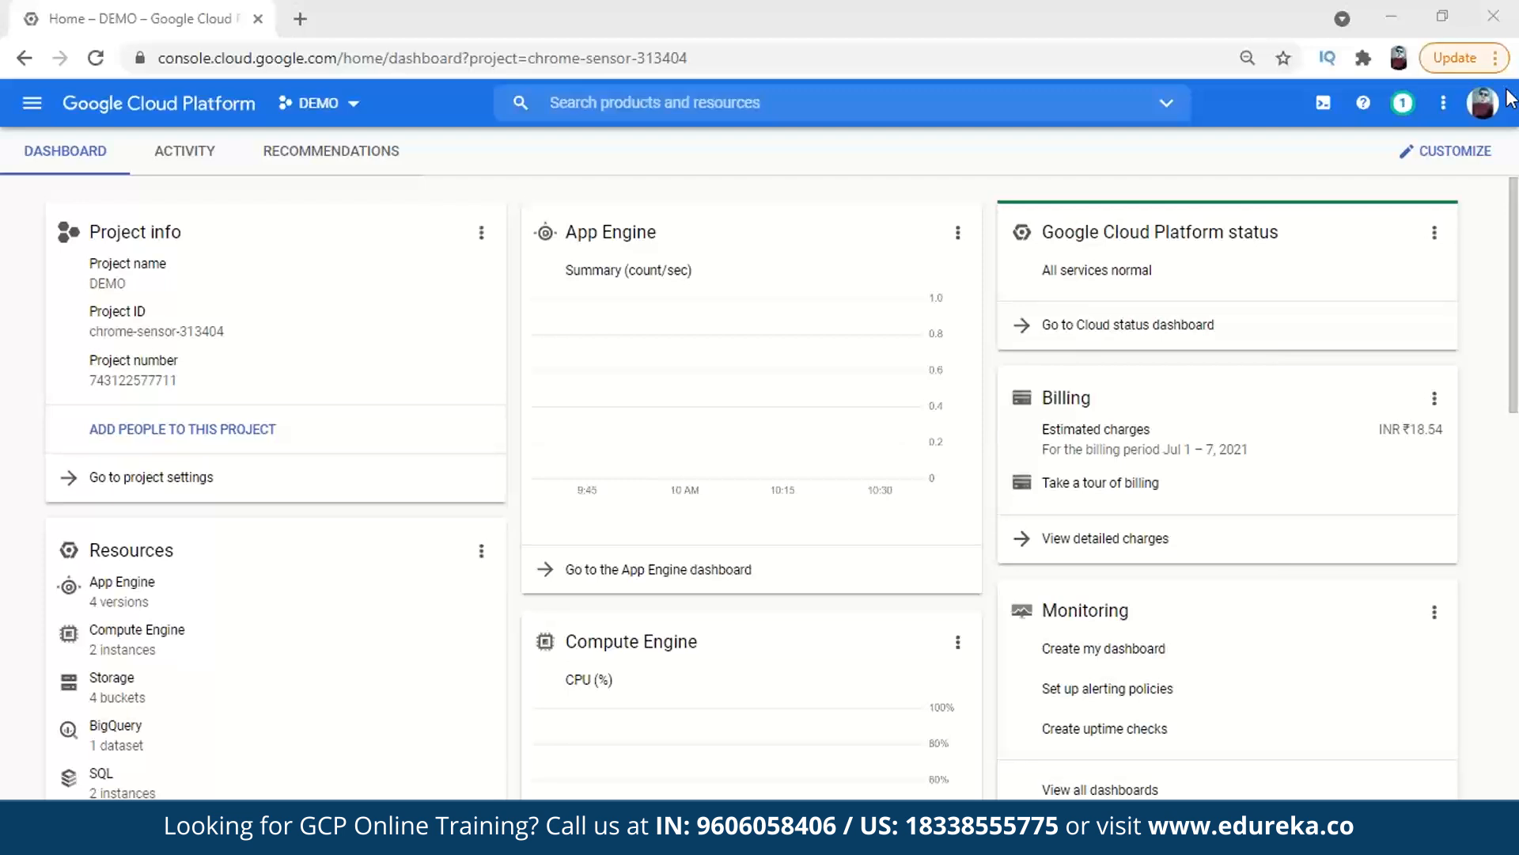
Create a new project named demo-billing in the edureka.in organization
left_click(342, 103)
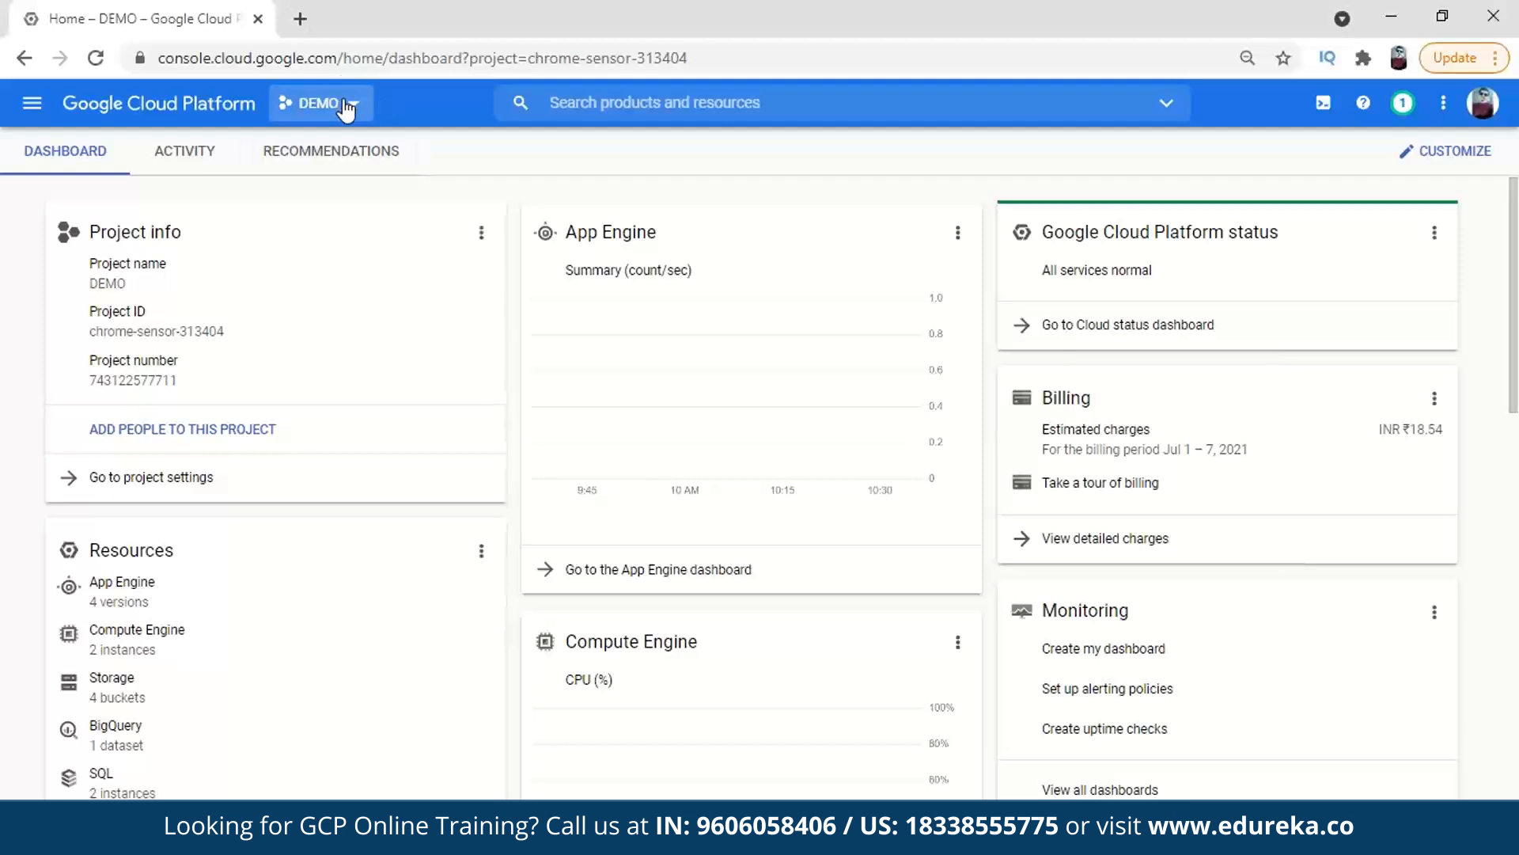
left_click(343, 103)
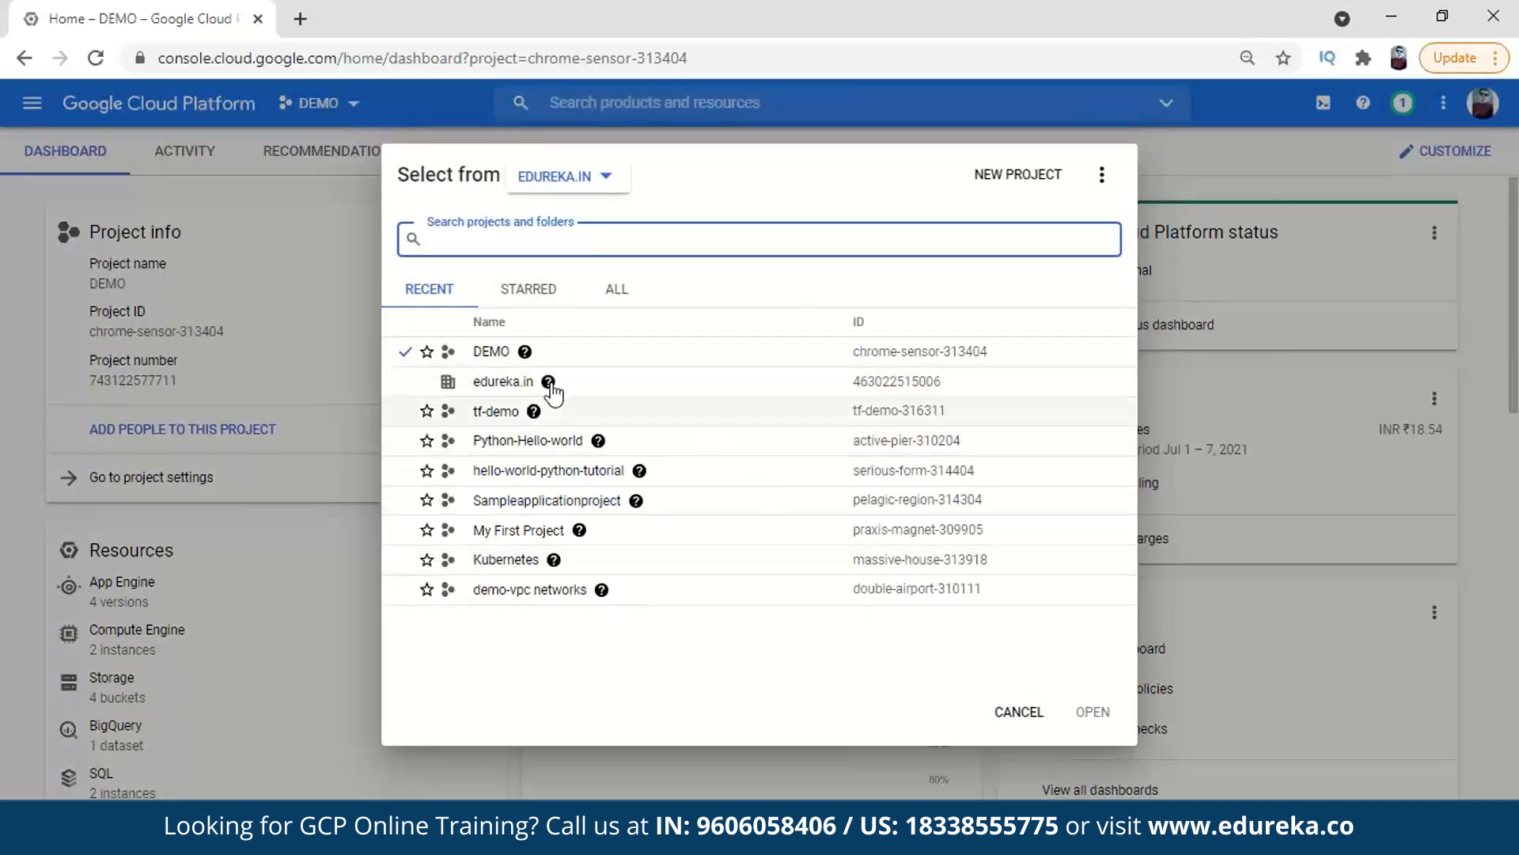
left_click(1016, 178)
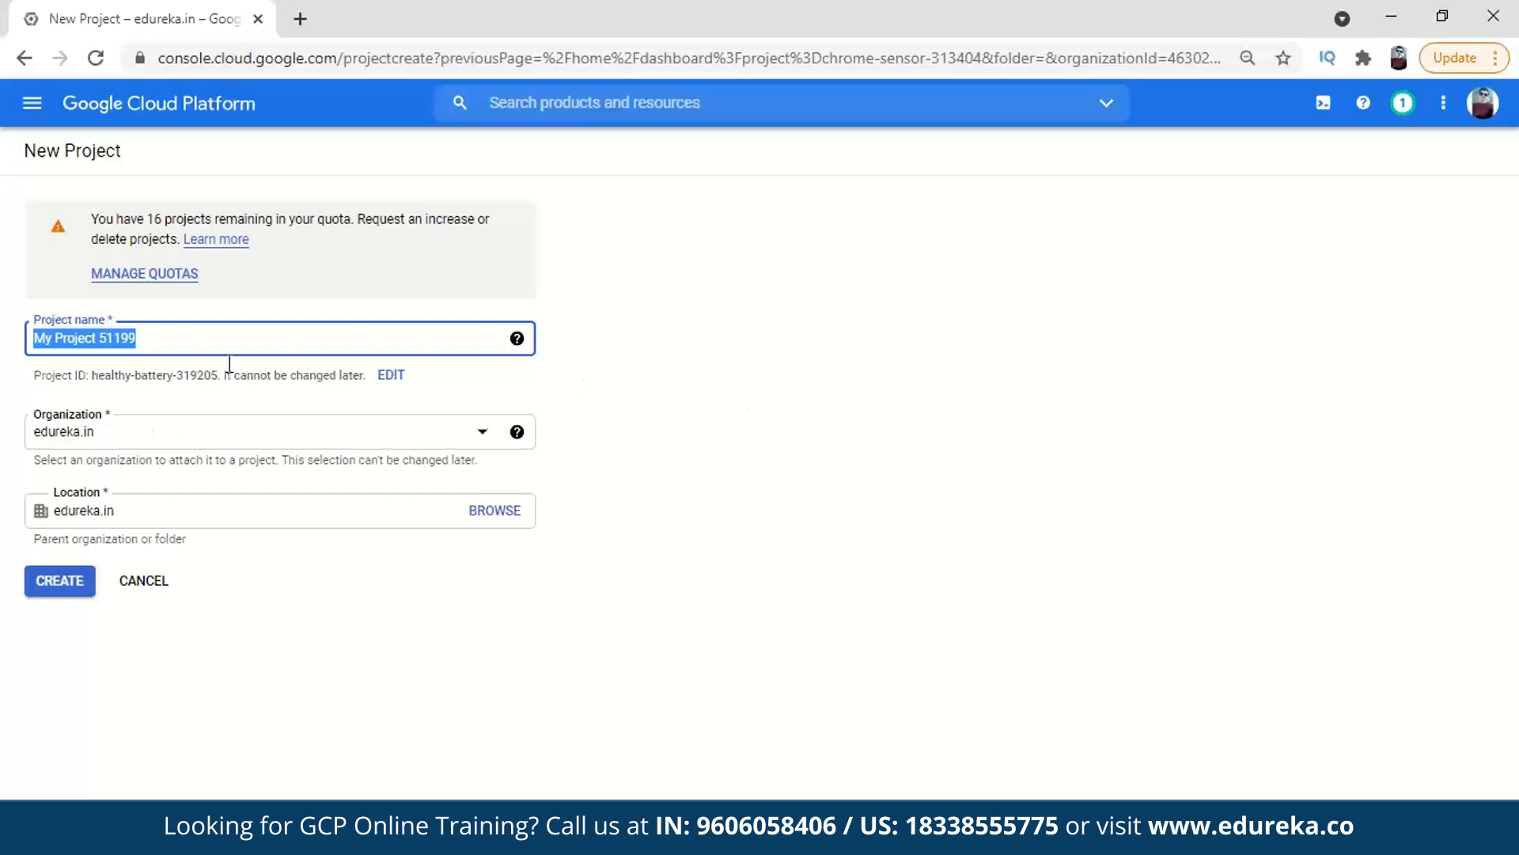
type("demo-billing")
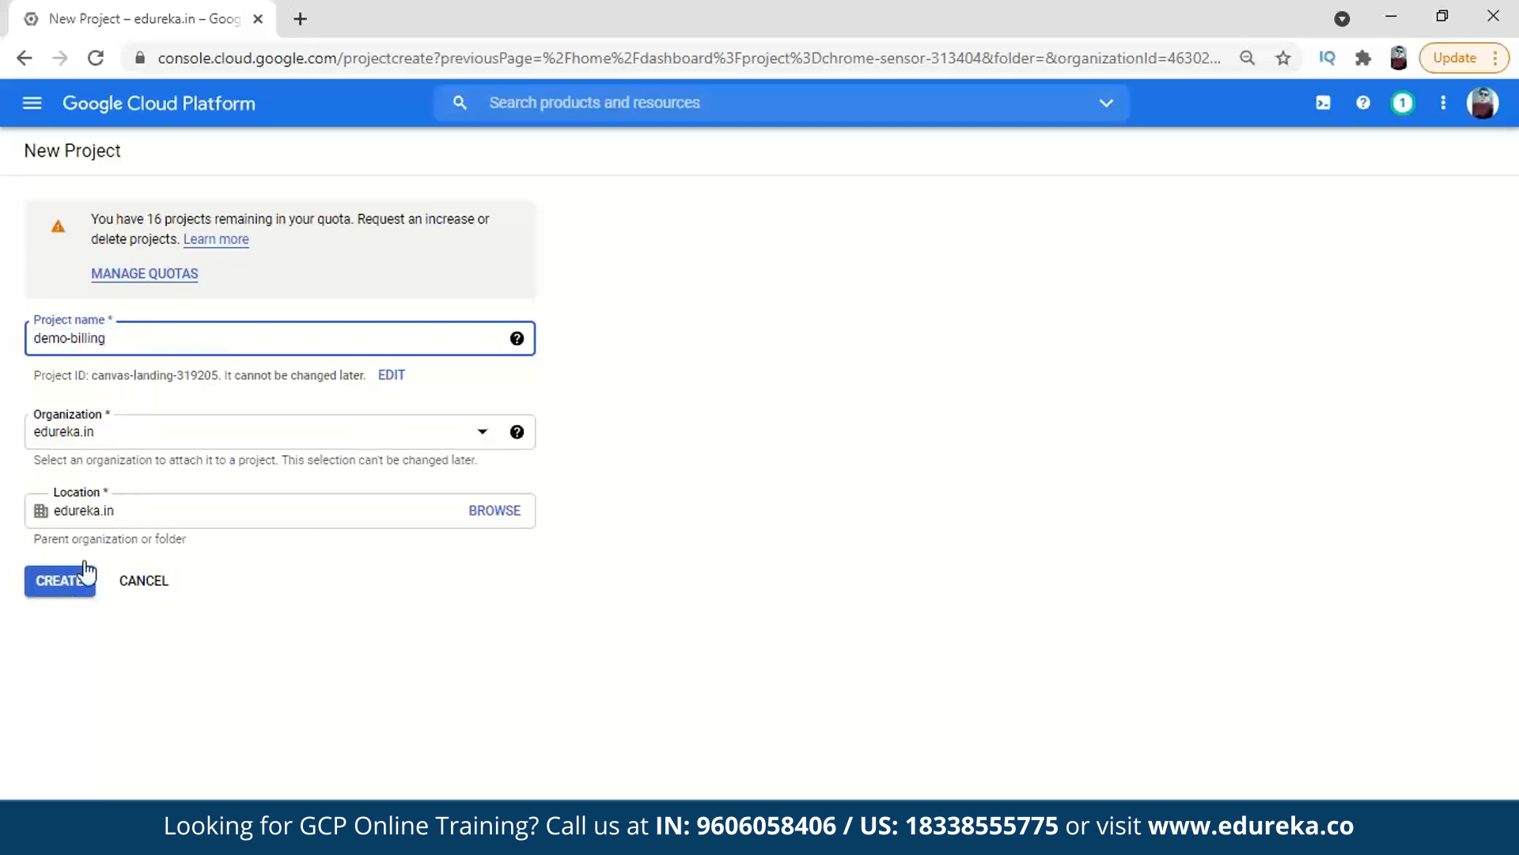
left_click(40, 576)
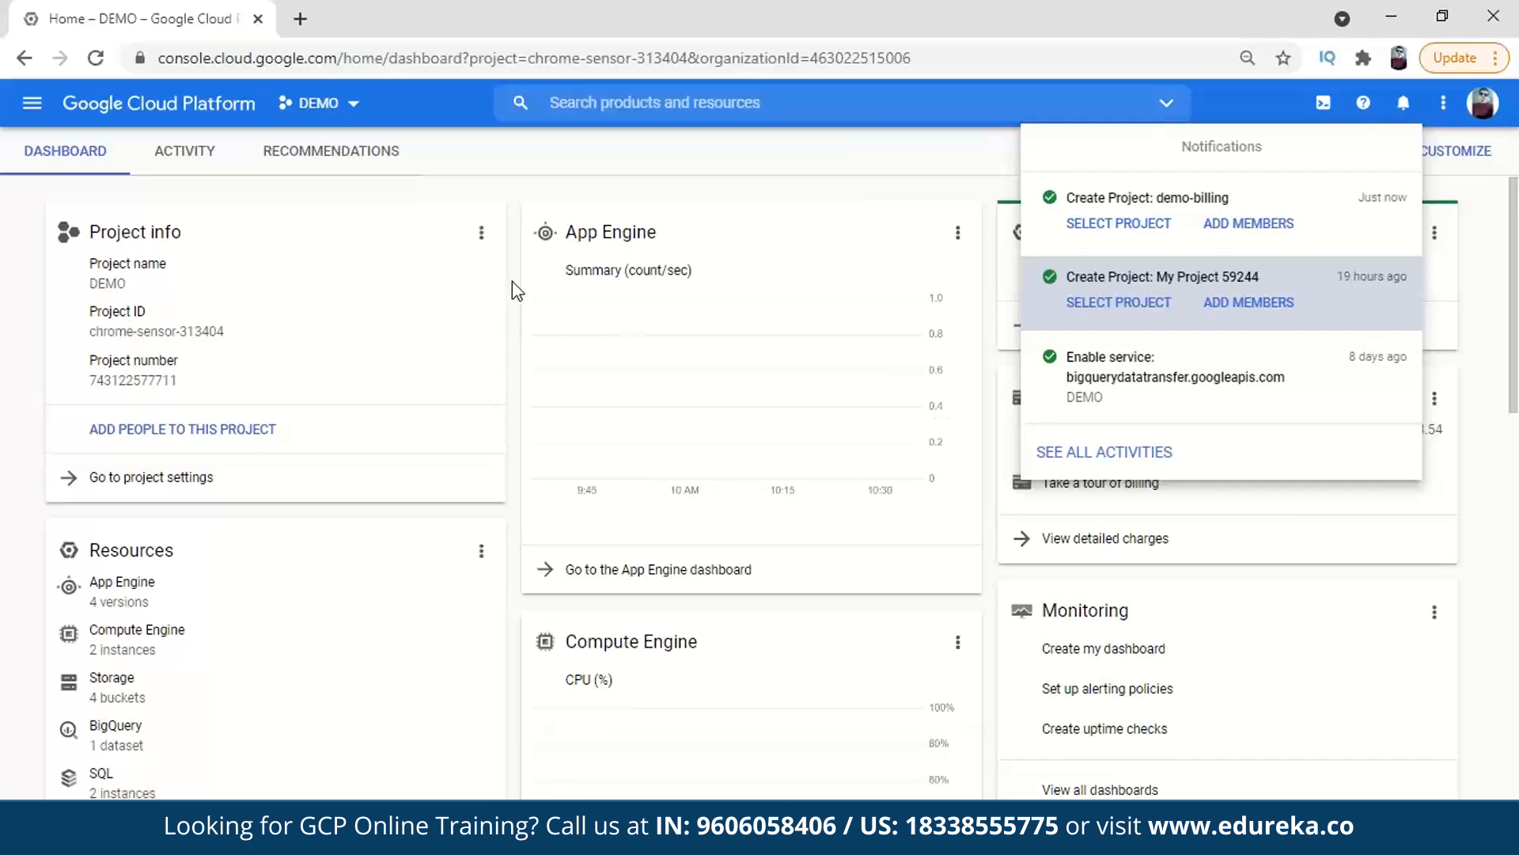
Switch the console to the demo-billing project
left_click(331, 103)
left_click(331, 103)
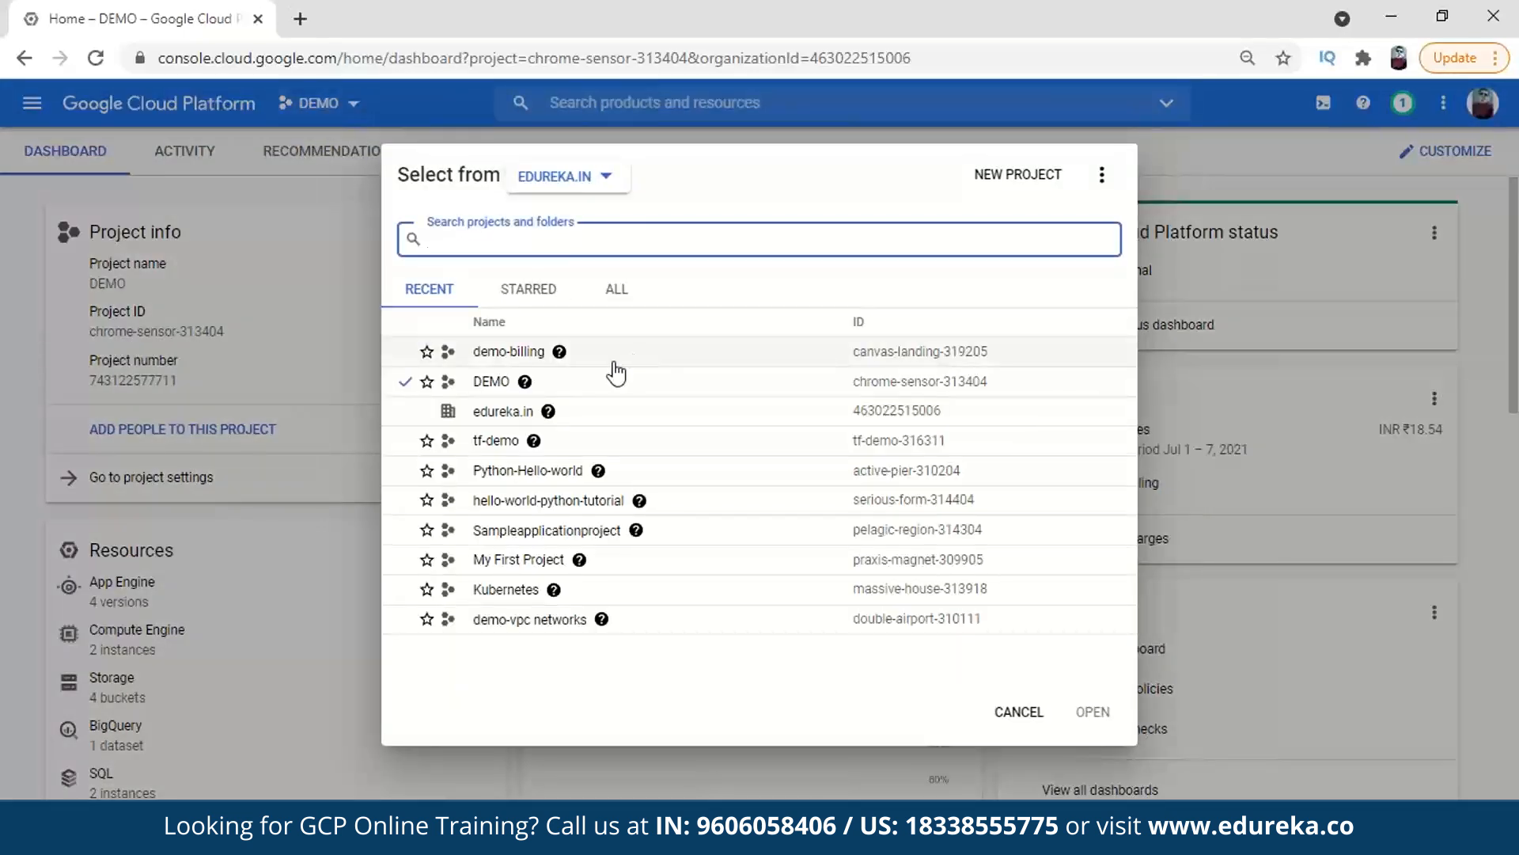
left_click(506, 348)
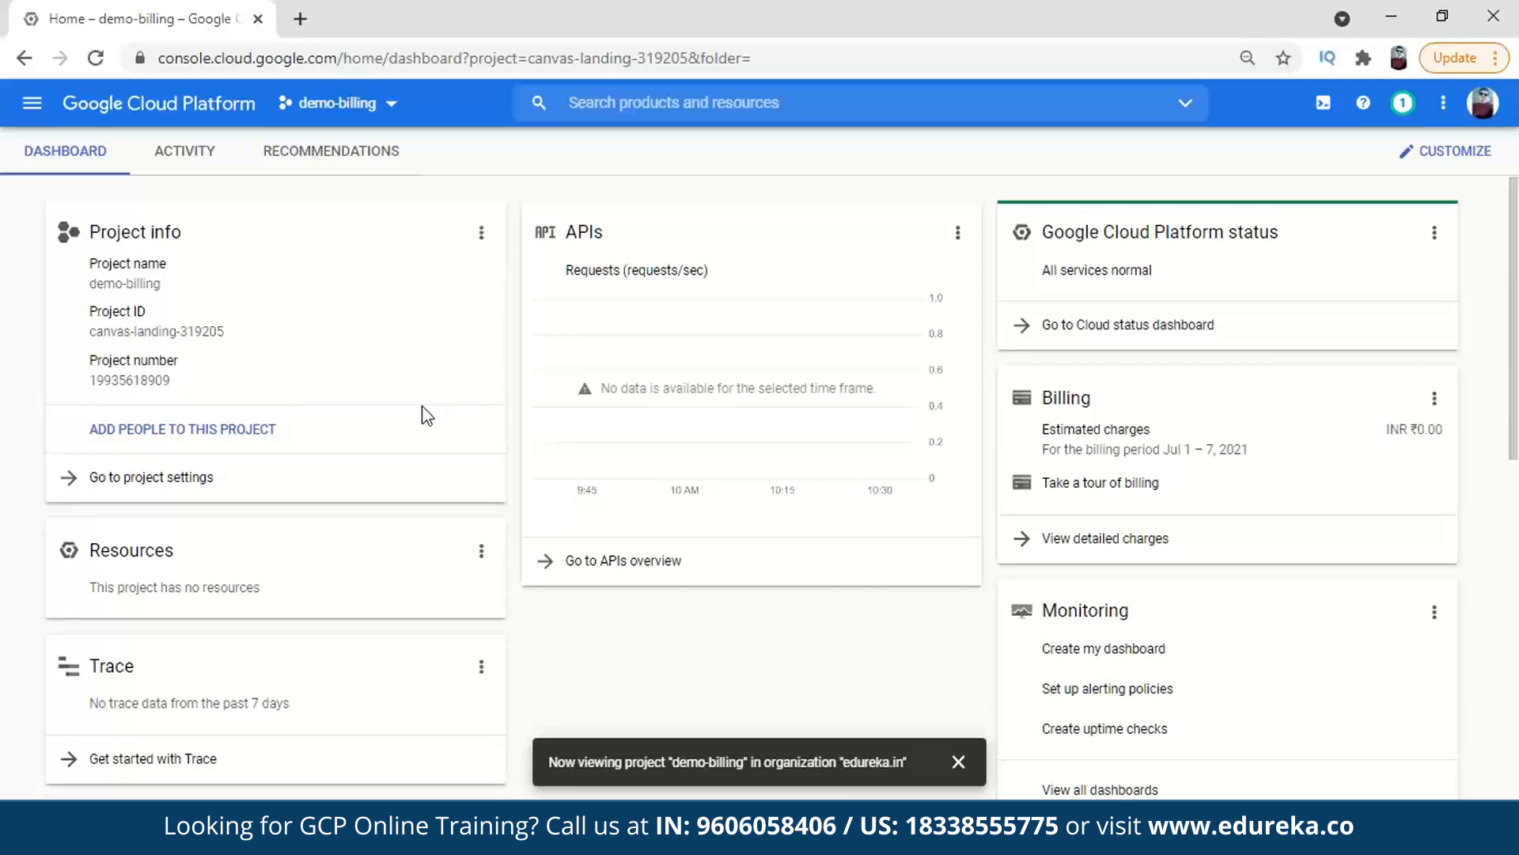
Open the billing account's management page and view the billing actions available for the demo-billing project
left_click(32, 102)
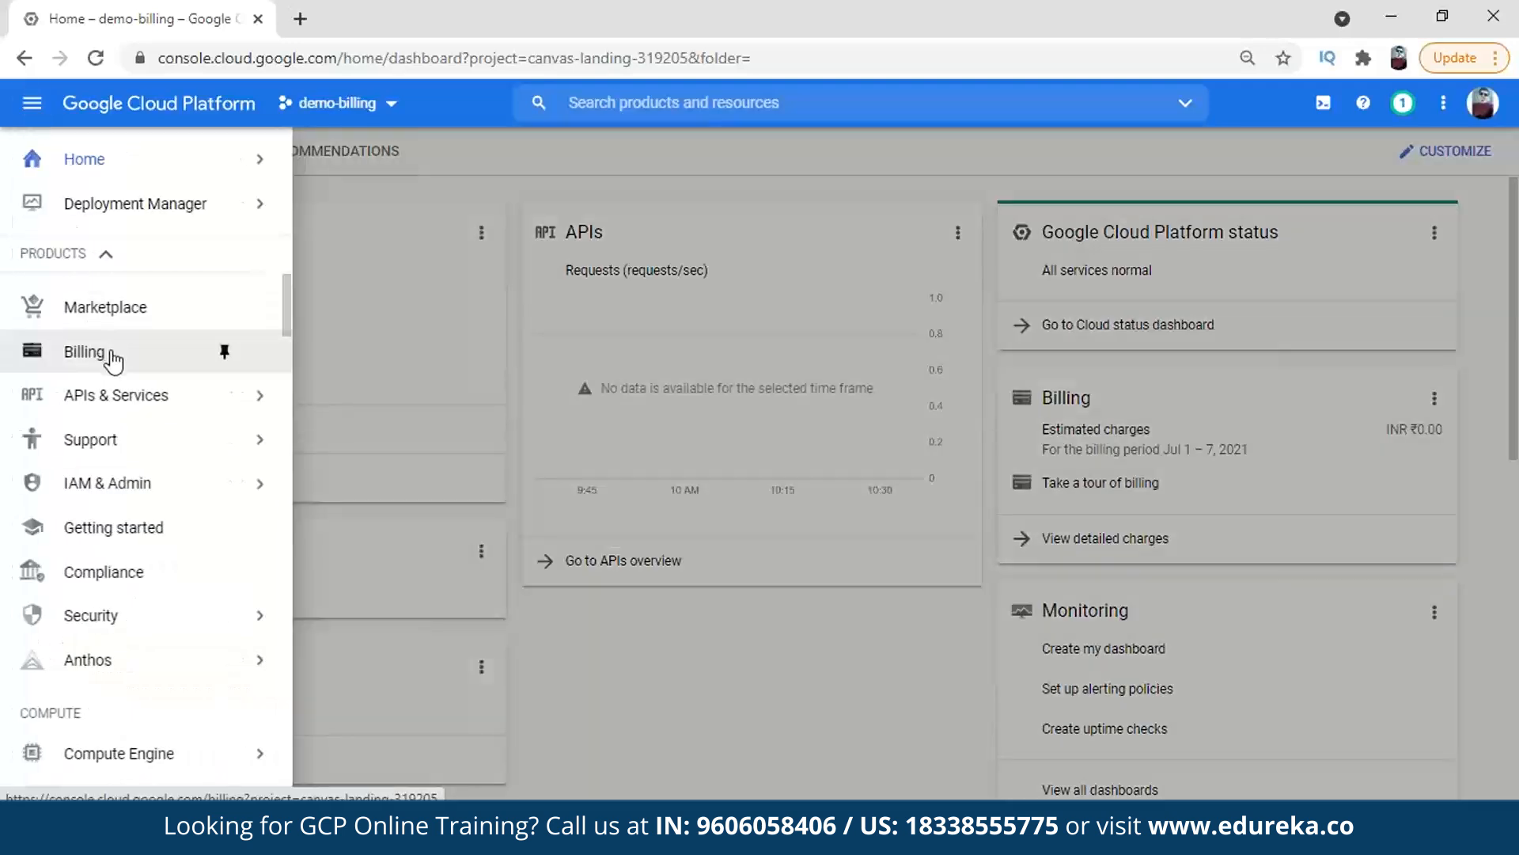
left_click(111, 354)
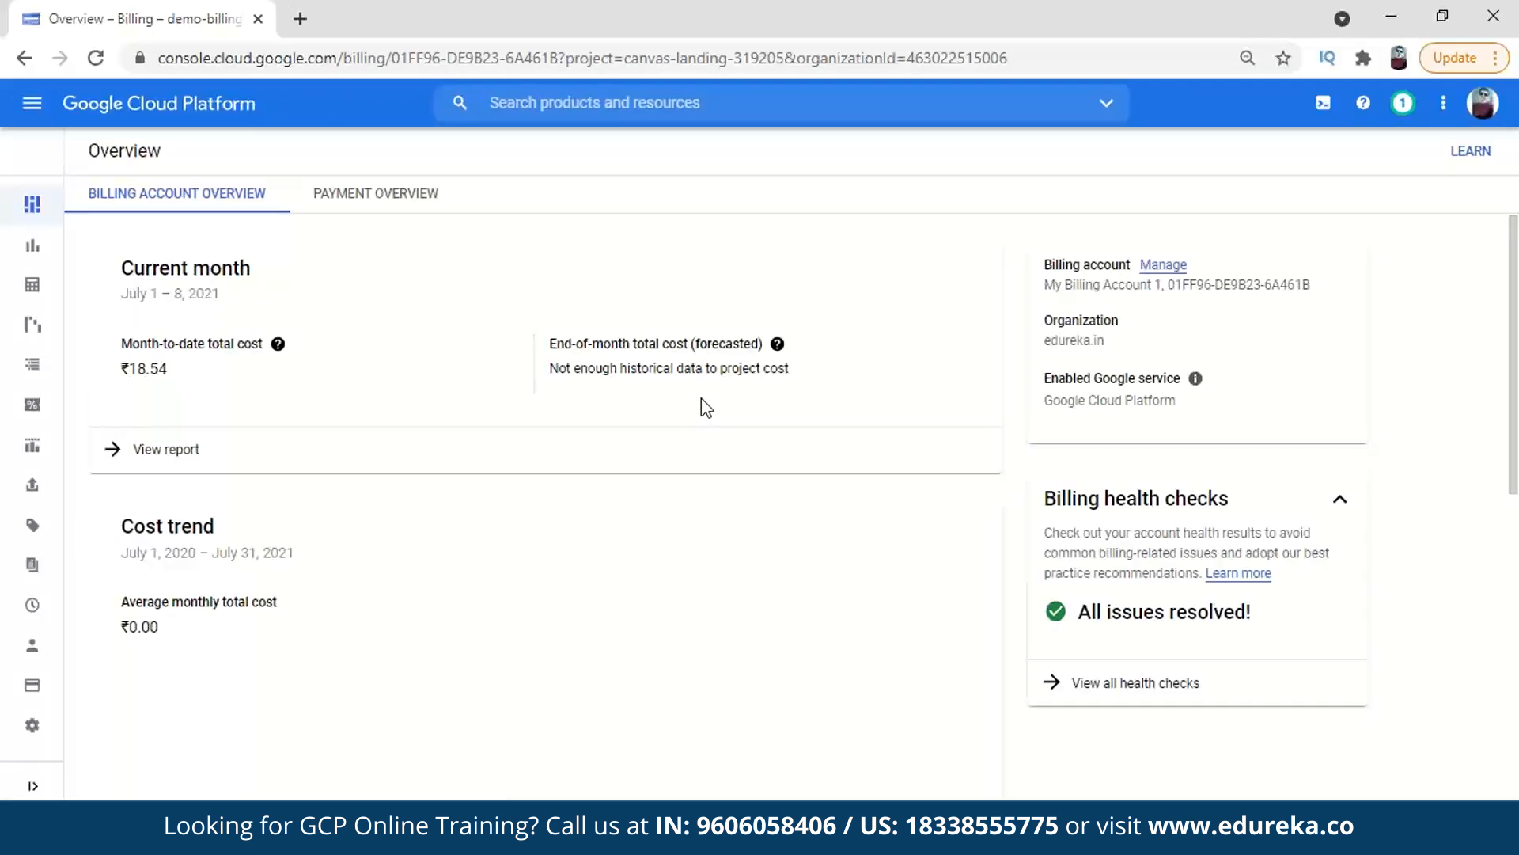
left_click(1171, 266)
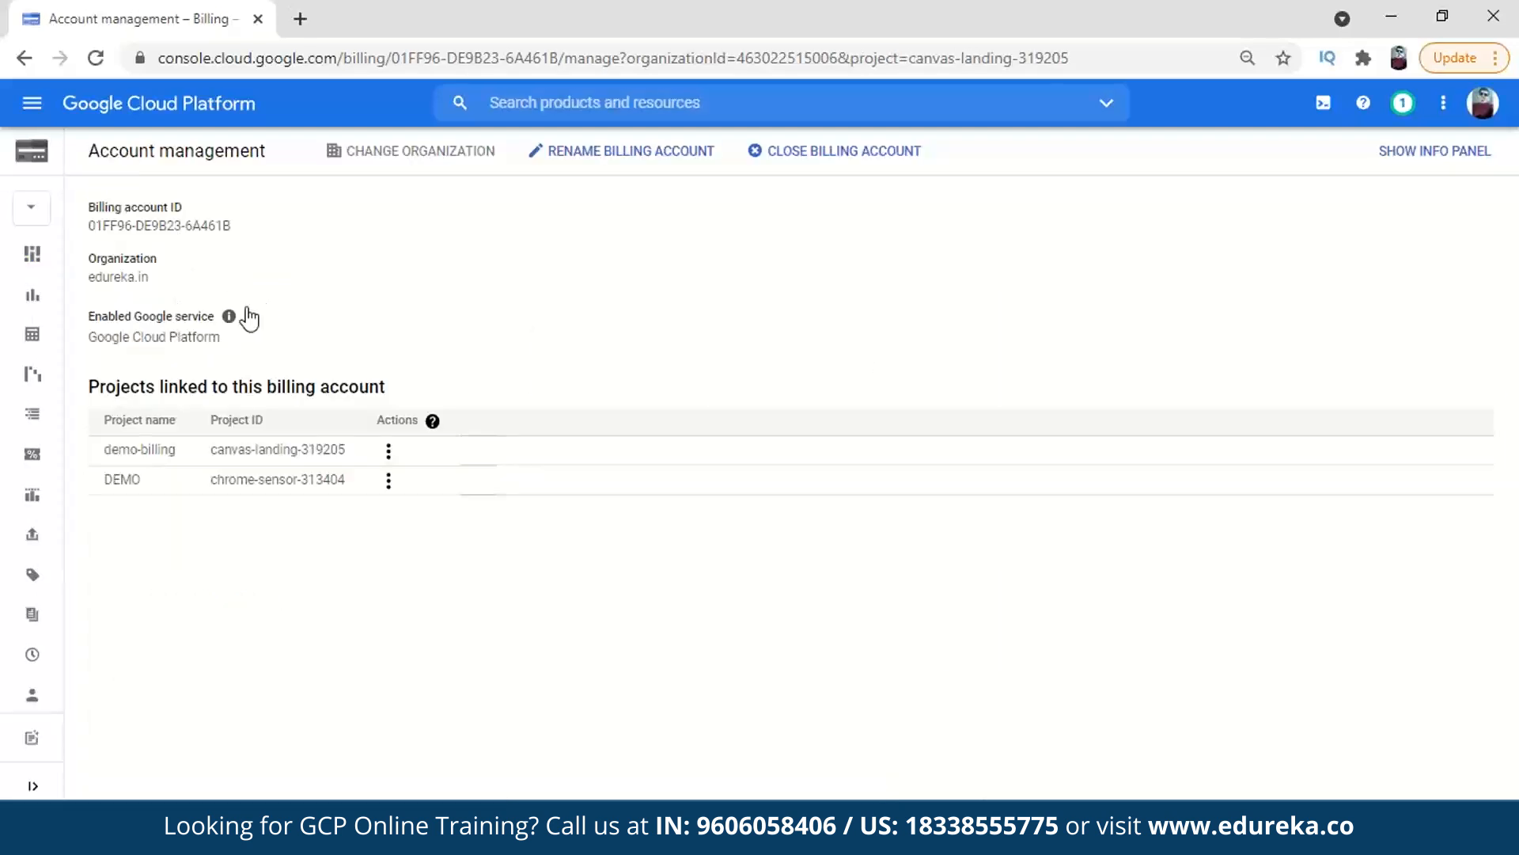
left_click(388, 451)
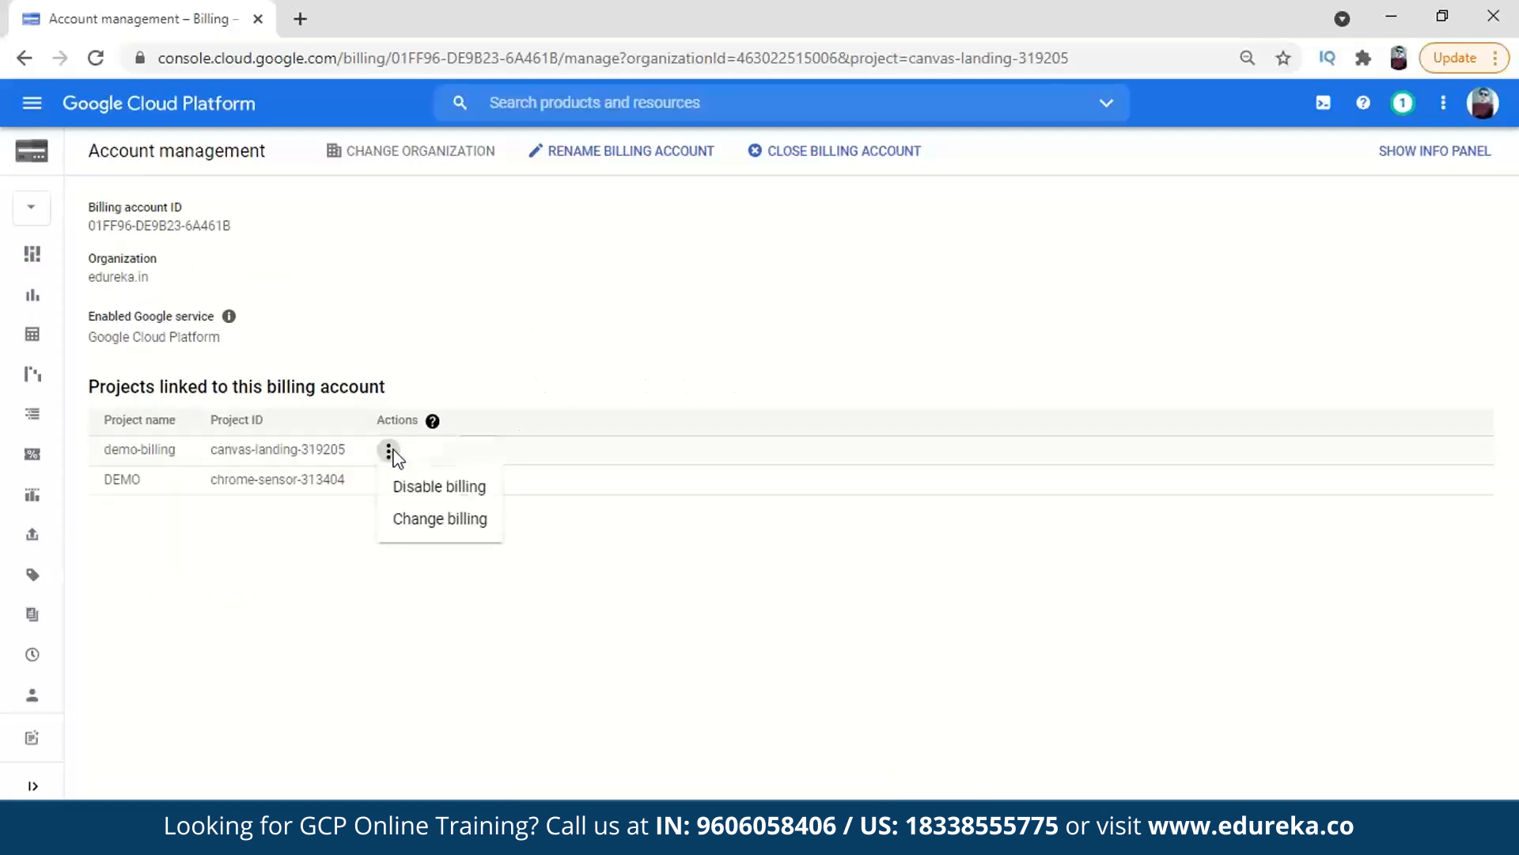
left_click(246, 549)
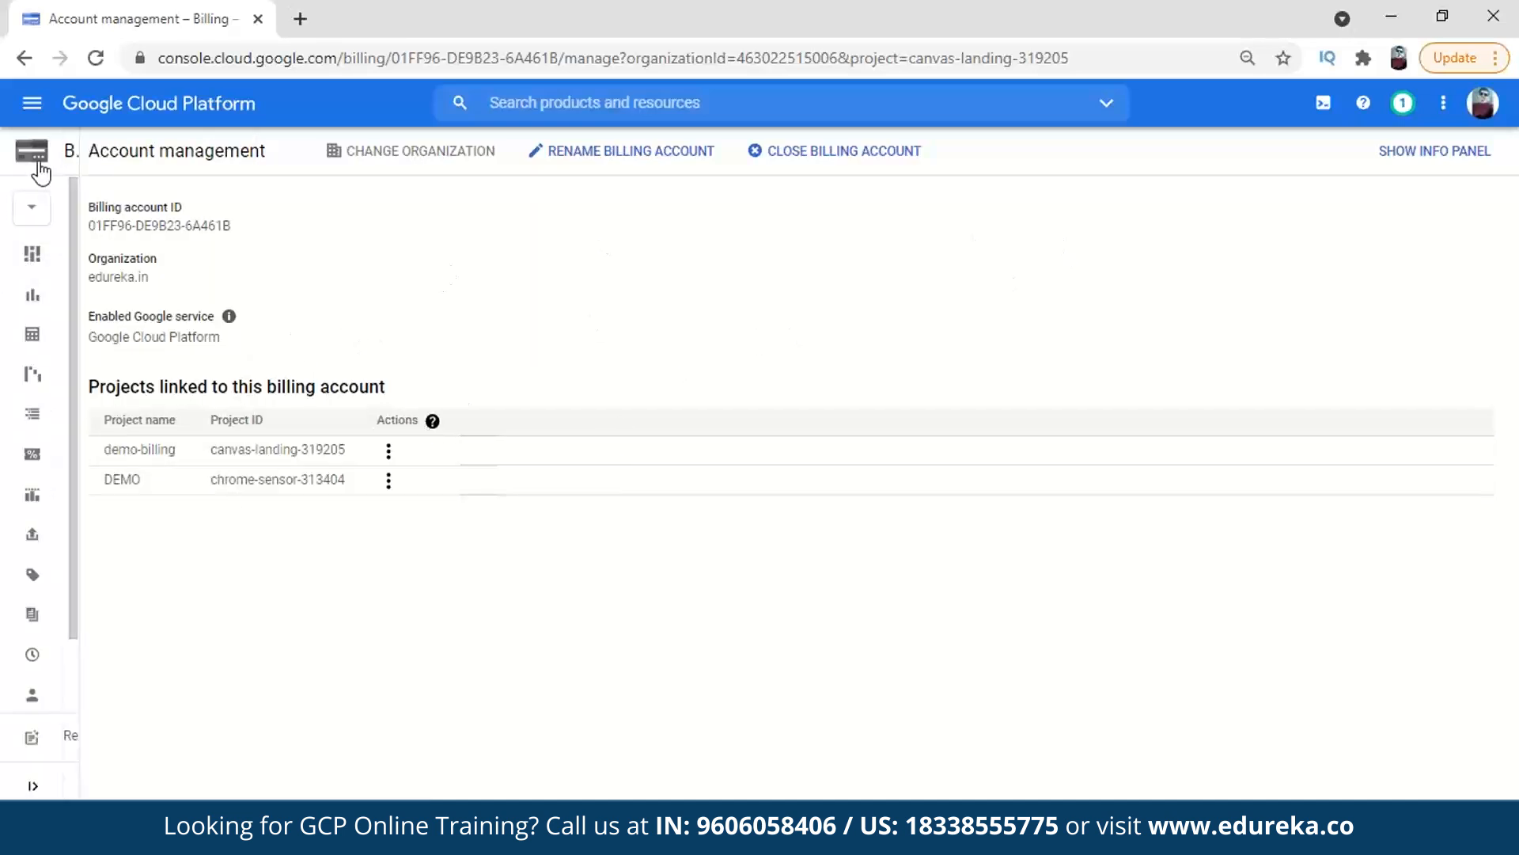
List the organization's billing accounts without the active status filter and open the overview of My Billing Account 1
left_click(23, 60)
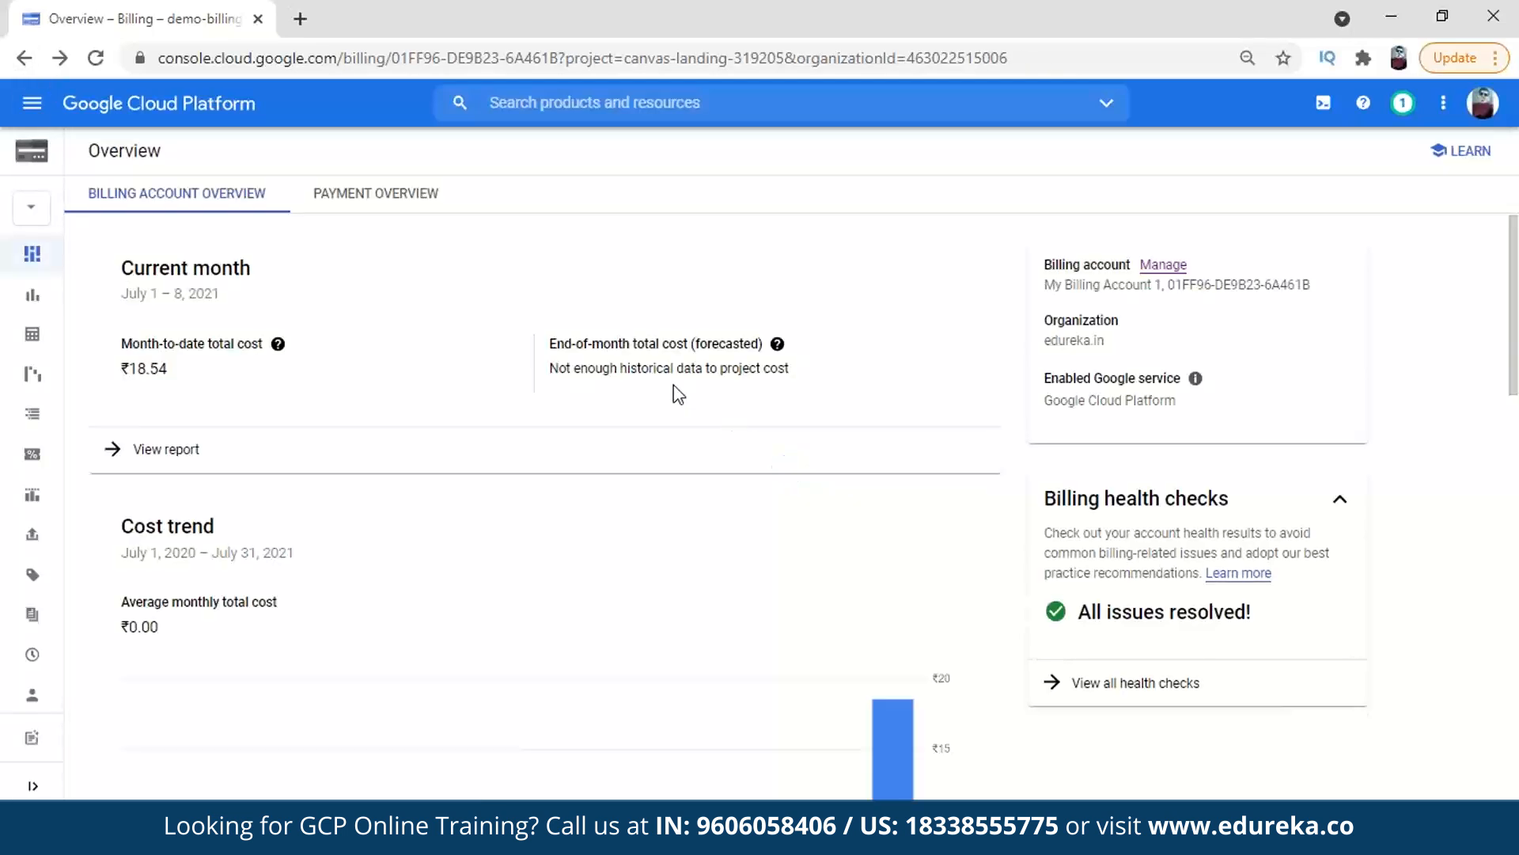
mouse_move(74, 253)
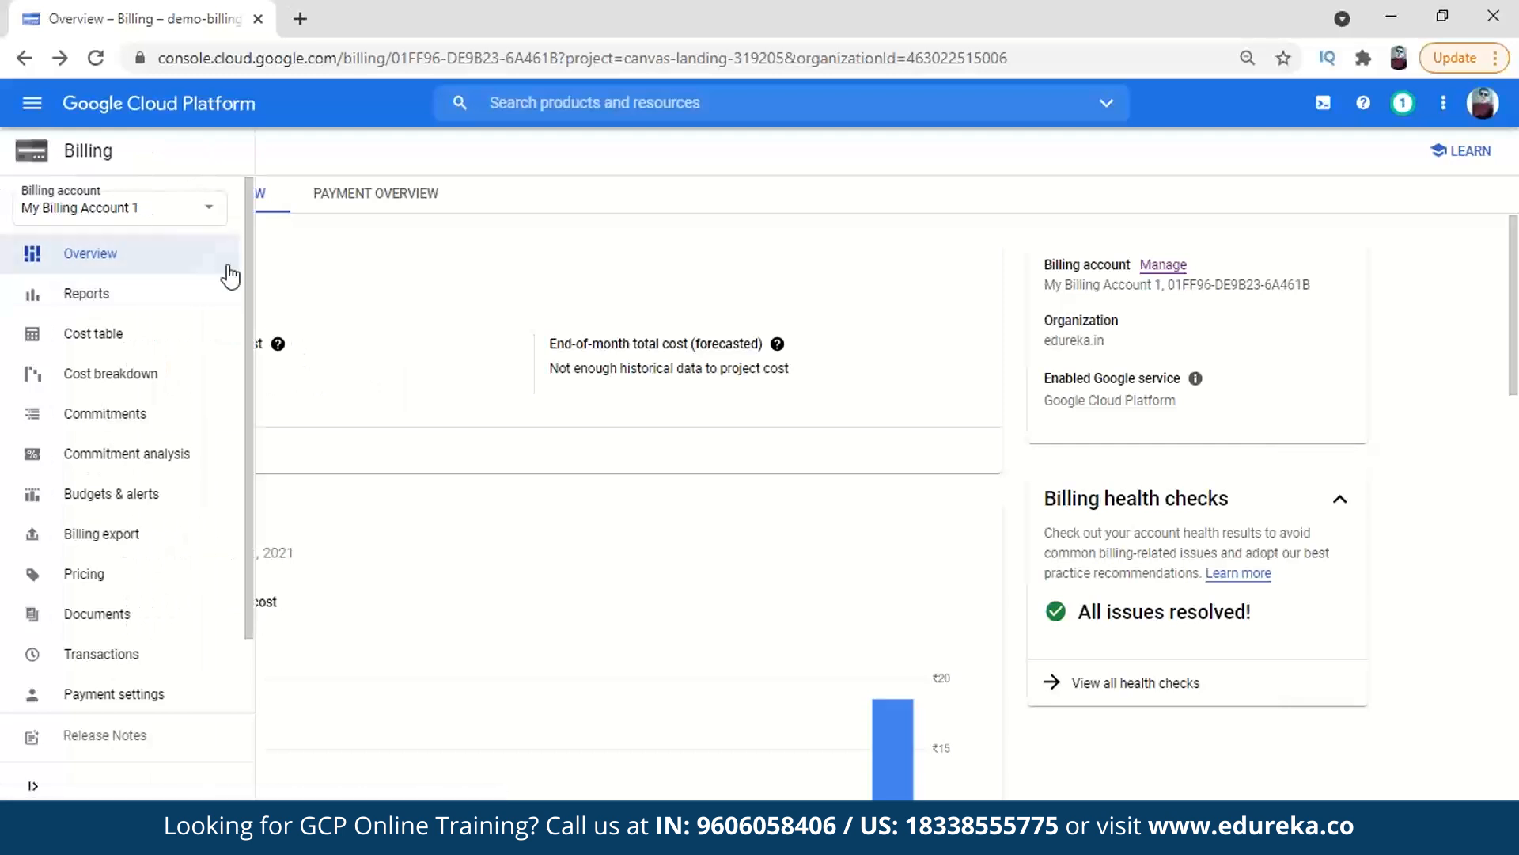
left_click(197, 206)
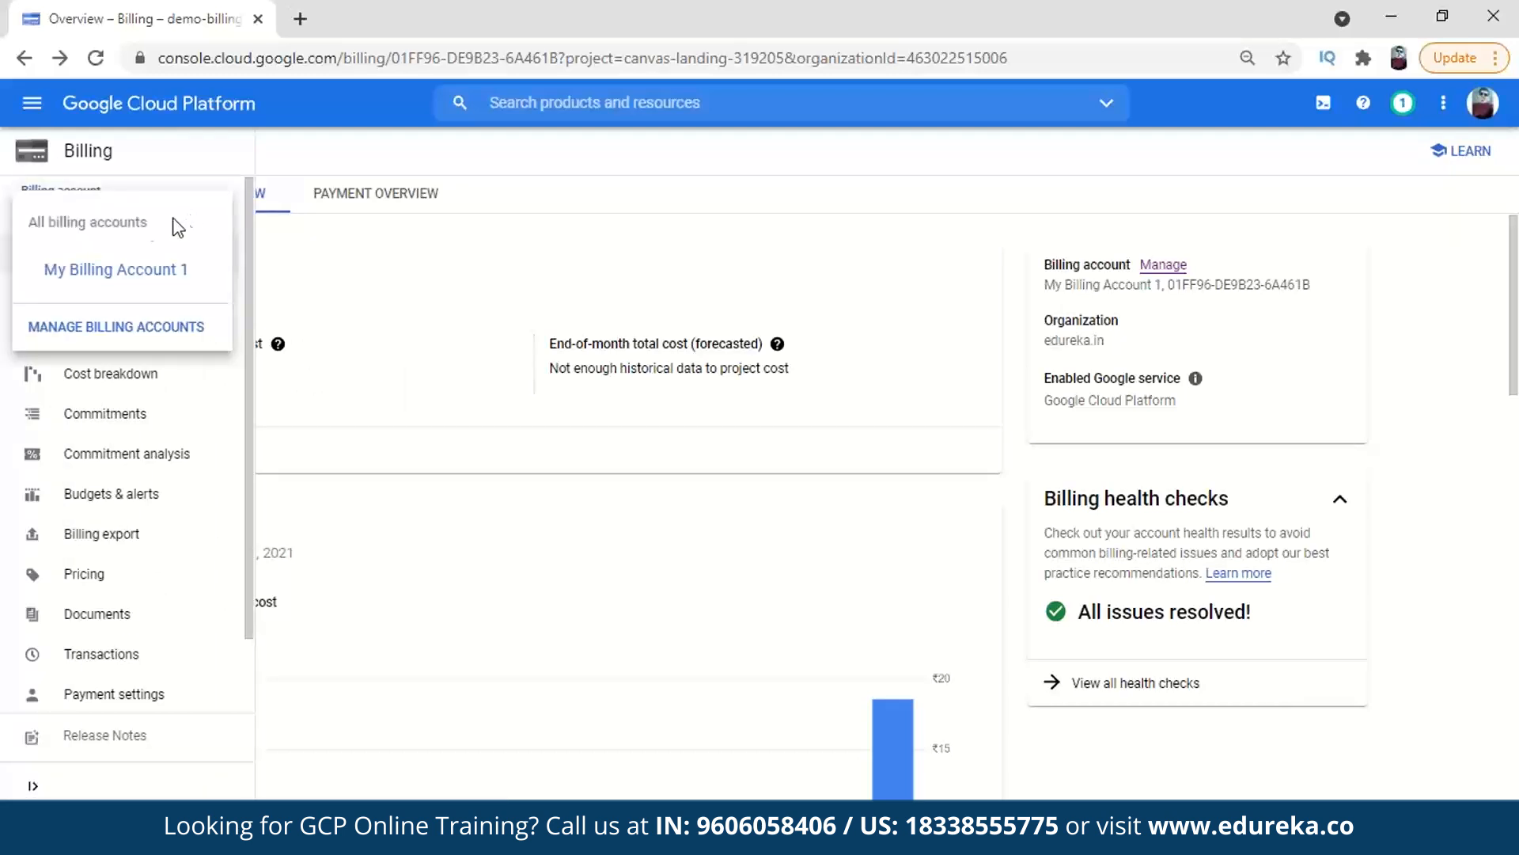
left_click(128, 320)
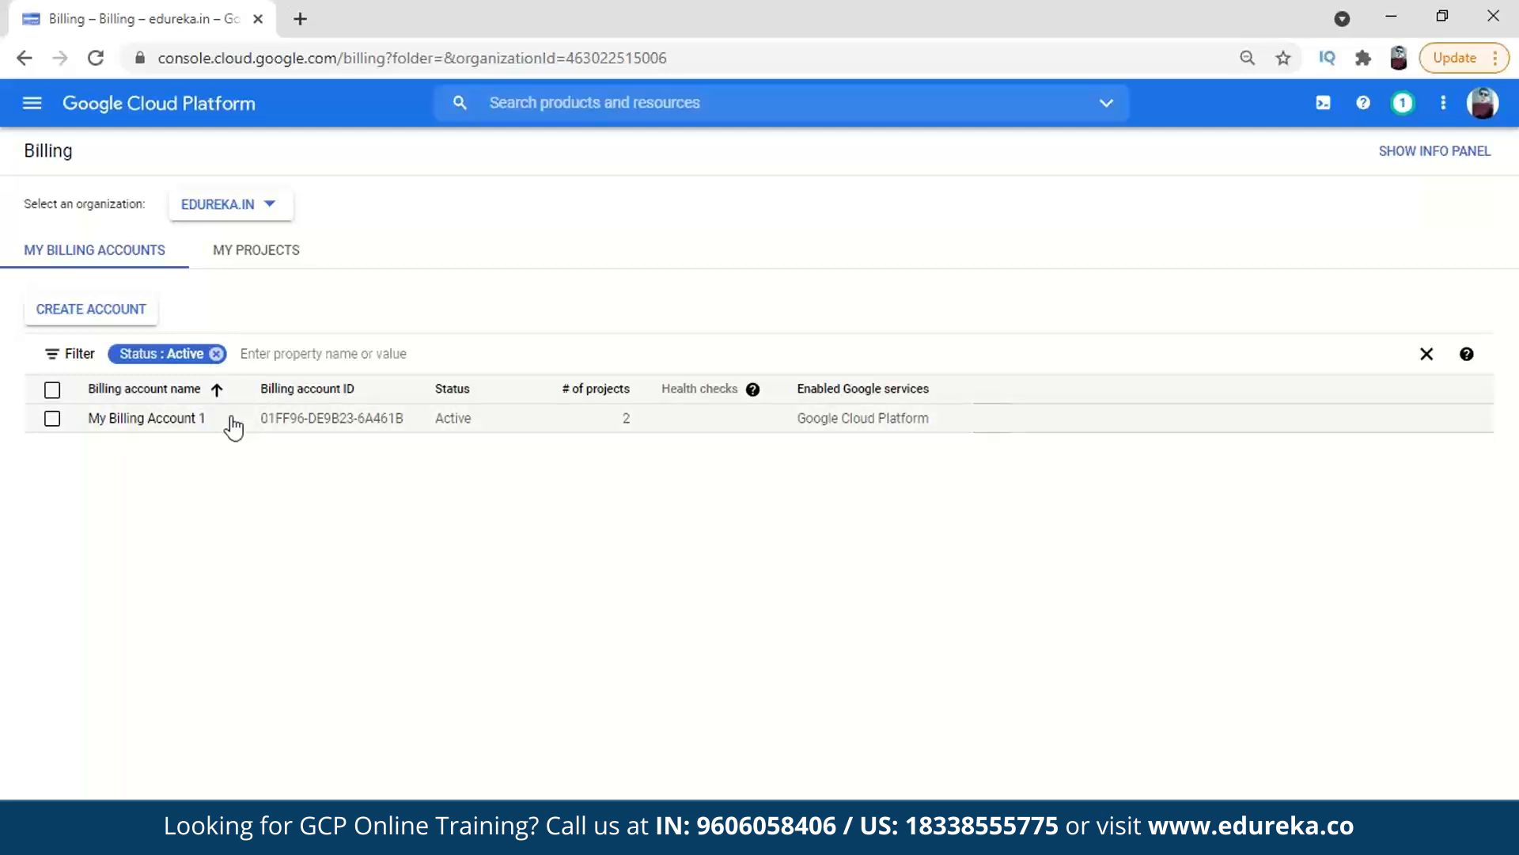
left_click(216, 354)
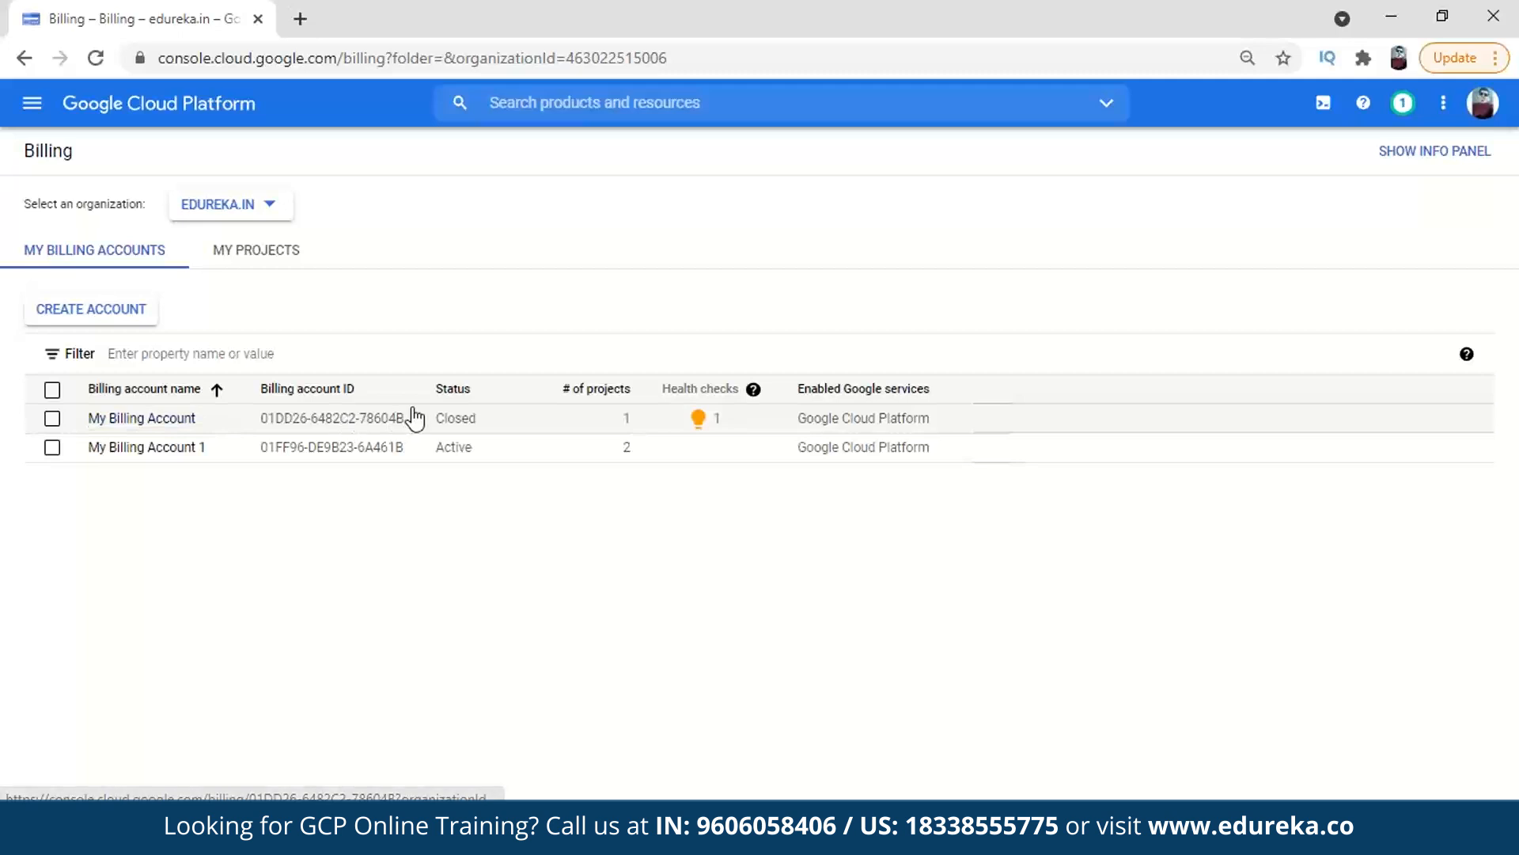
left_click(174, 451)
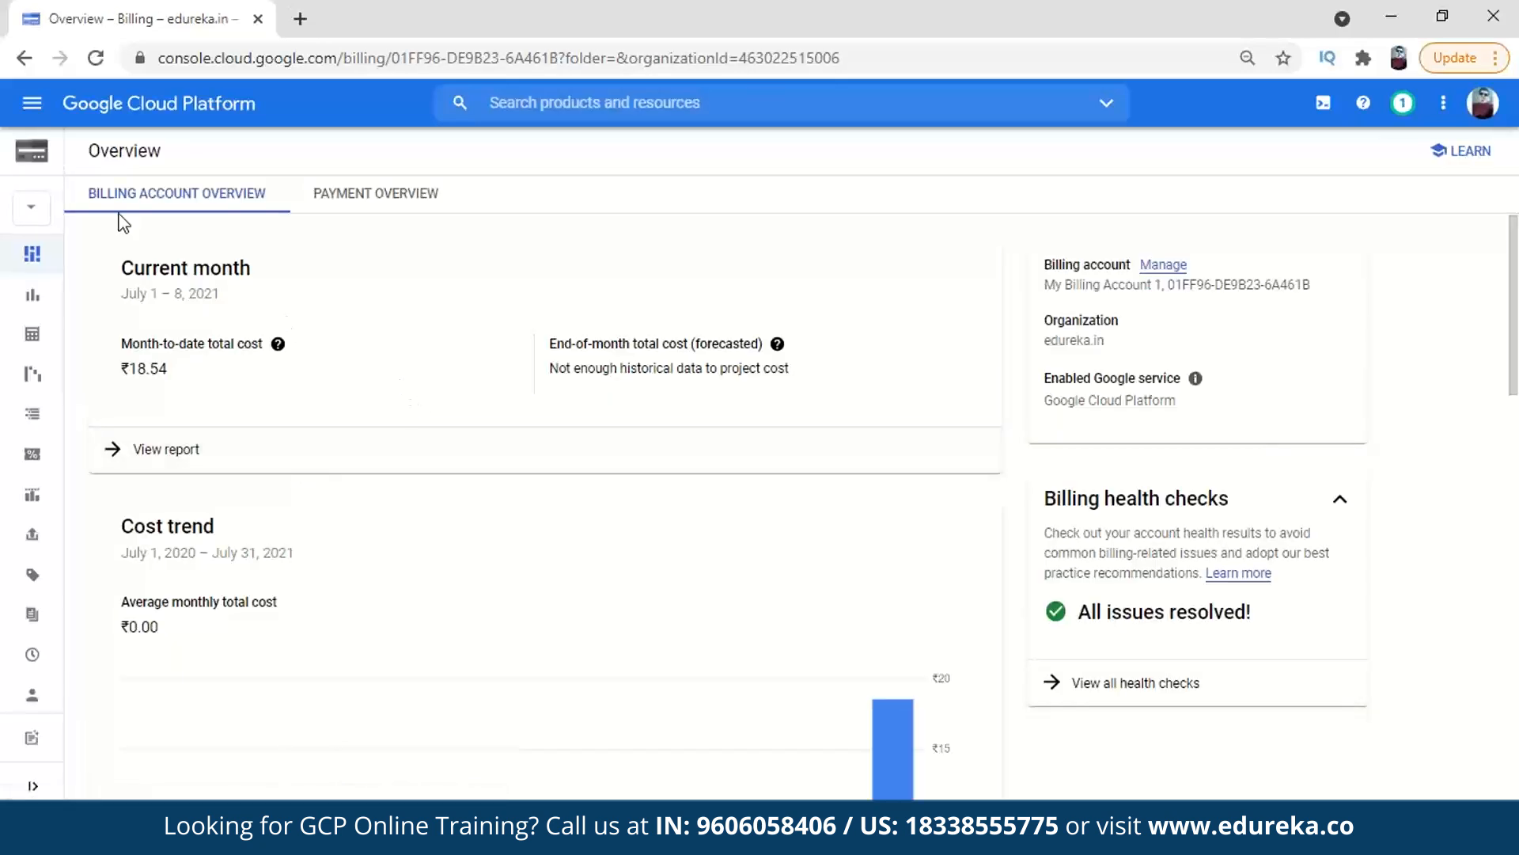
Delete the existing custom alerts budget from the billing account's budgets and alerts
mouse_move(67, 162)
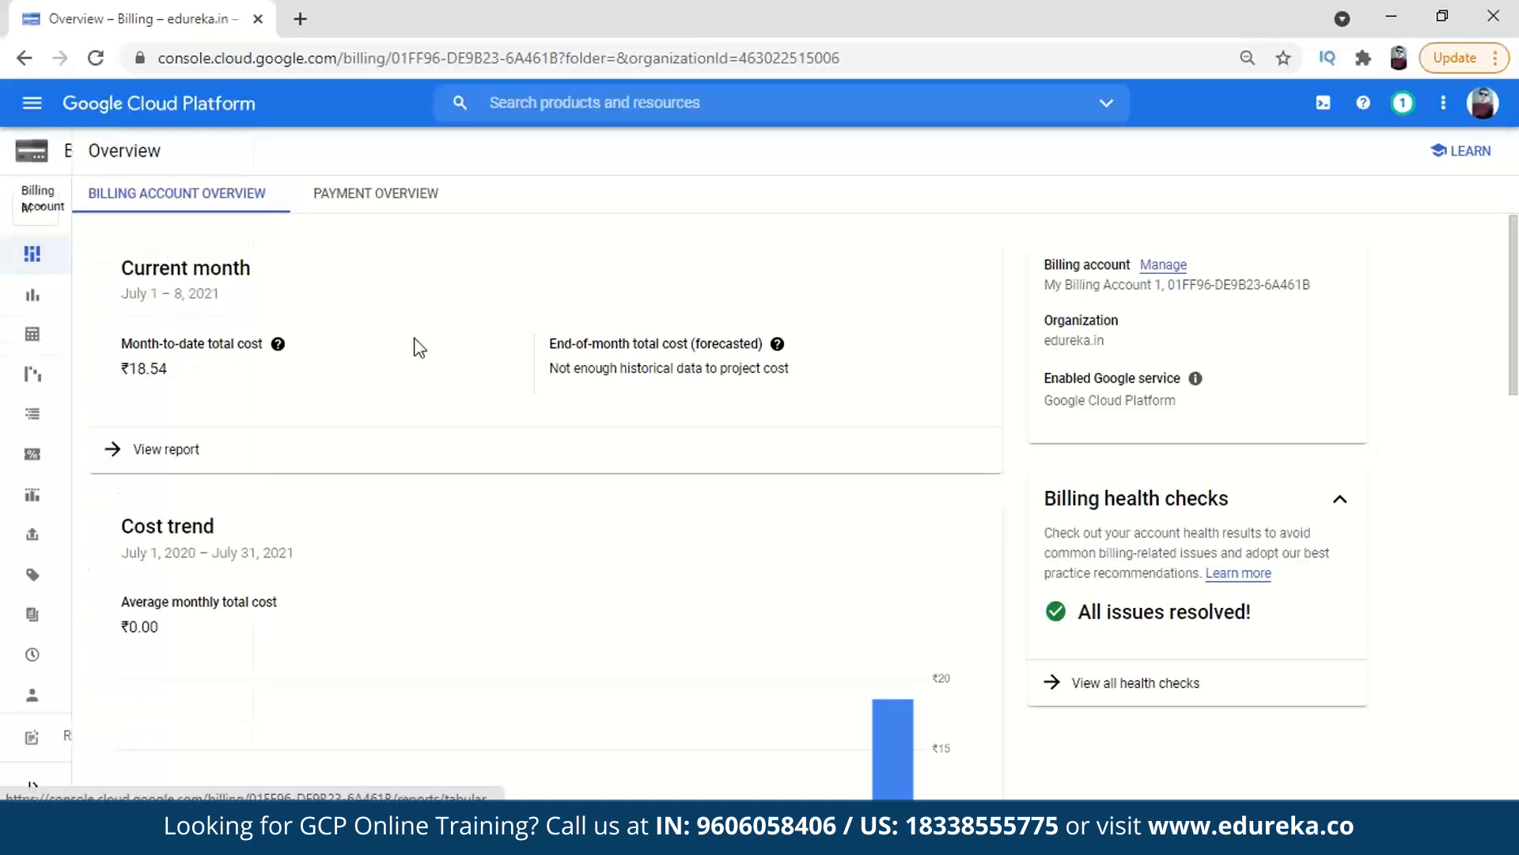
mouse_move(67, 207)
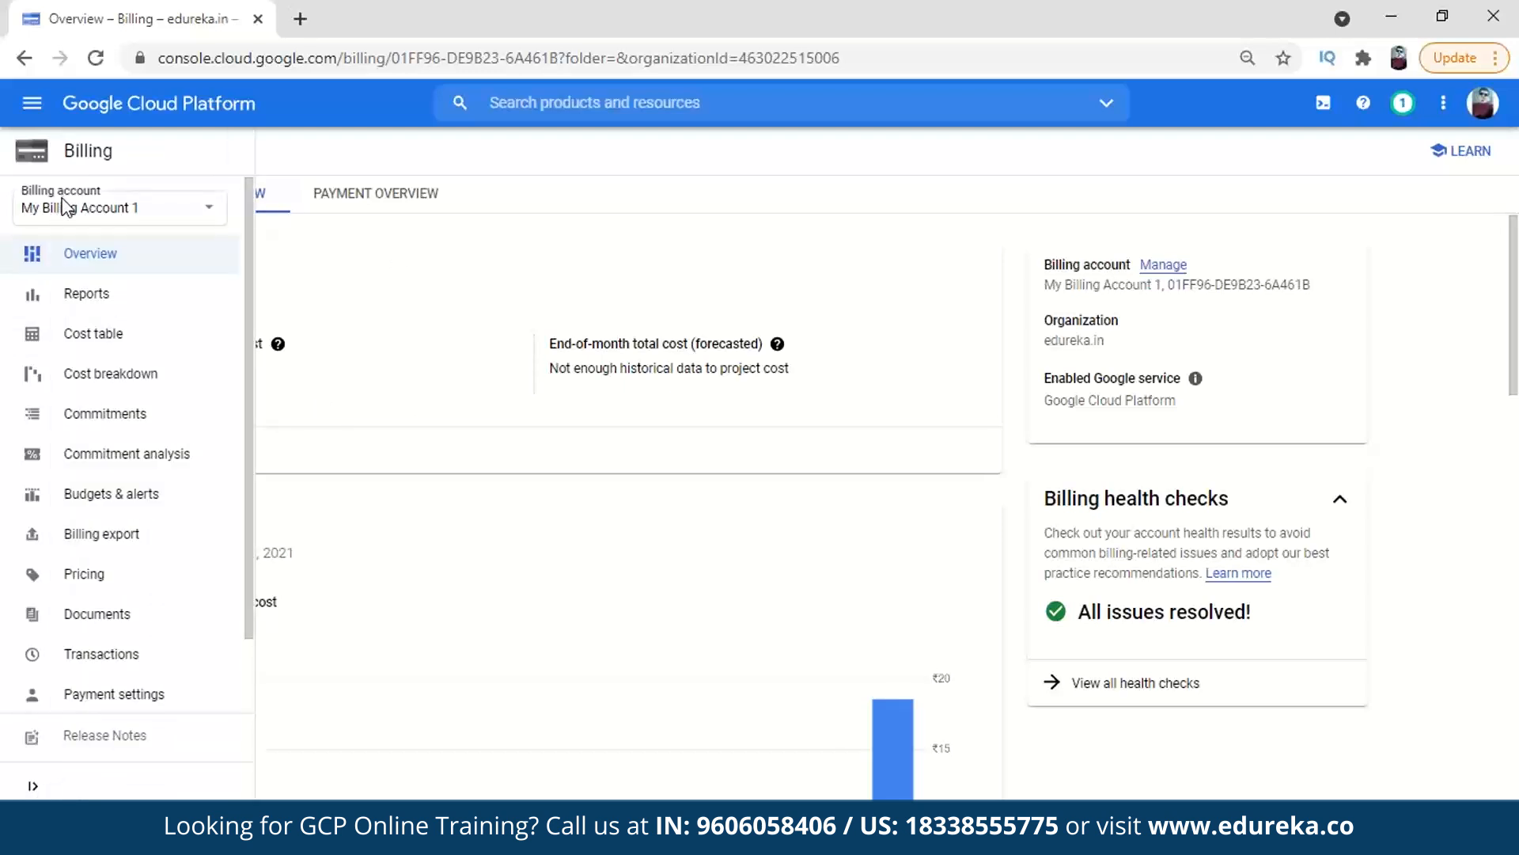
left_click(131, 491)
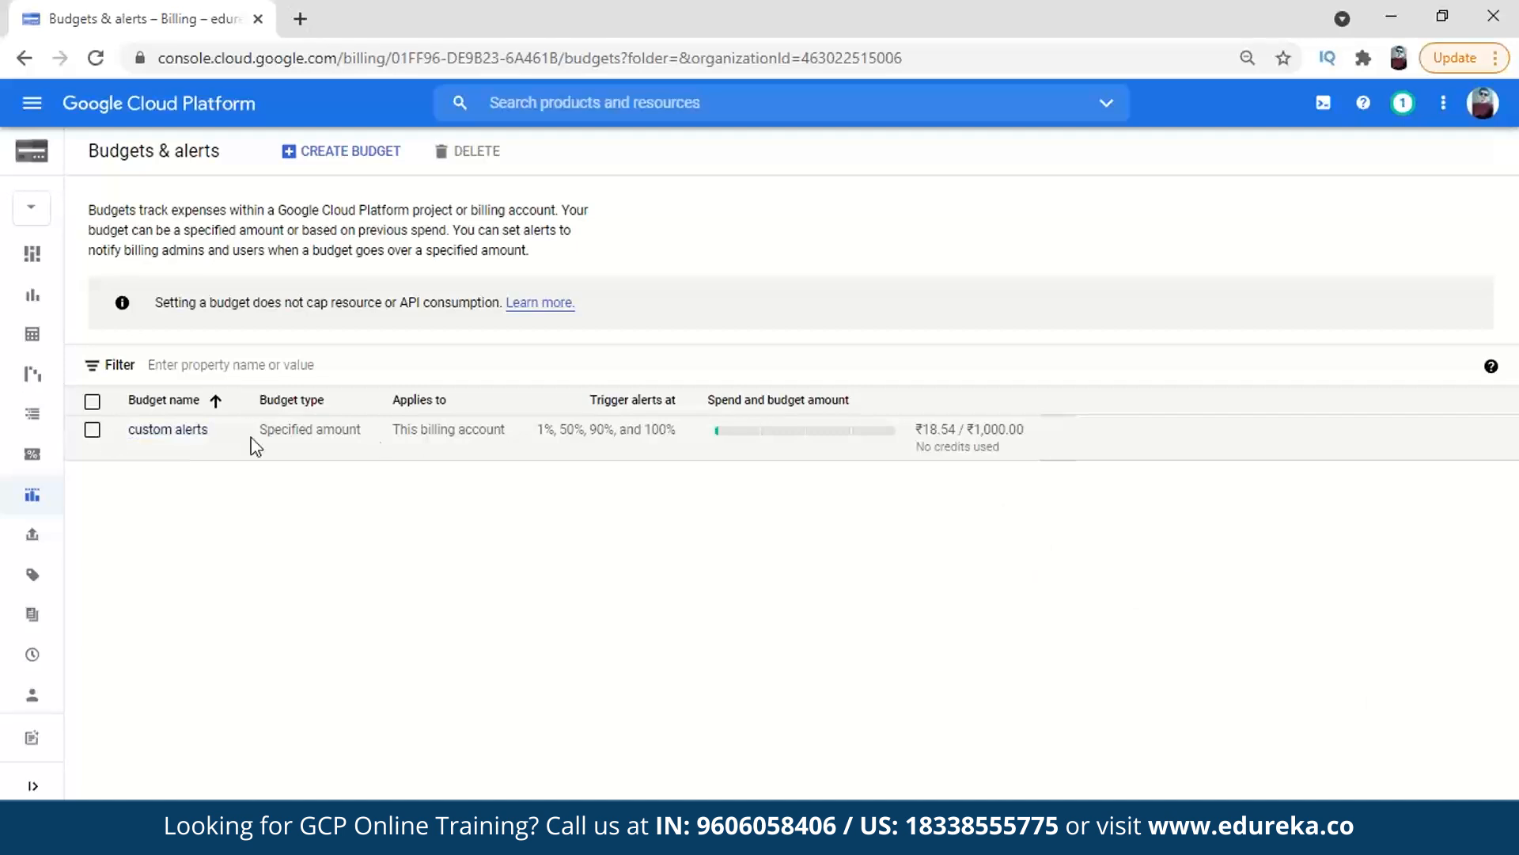
left_click(92, 431)
left_click(468, 151)
left_click(961, 511)
Start a new budget named custom-billing and limit its scope to the demo-billing project
left_click(618, 400)
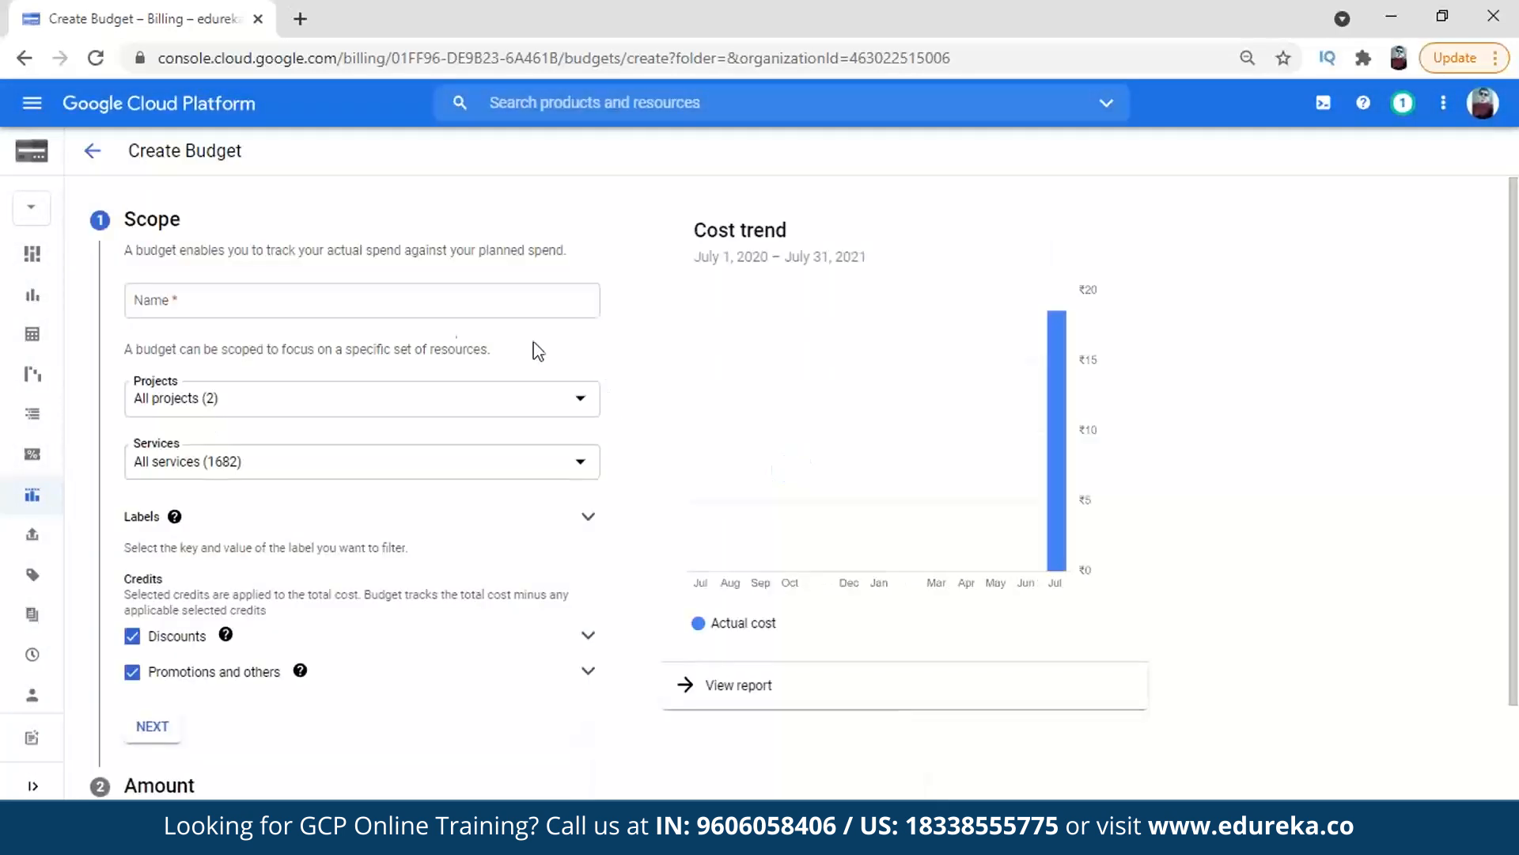
left_click(350, 305)
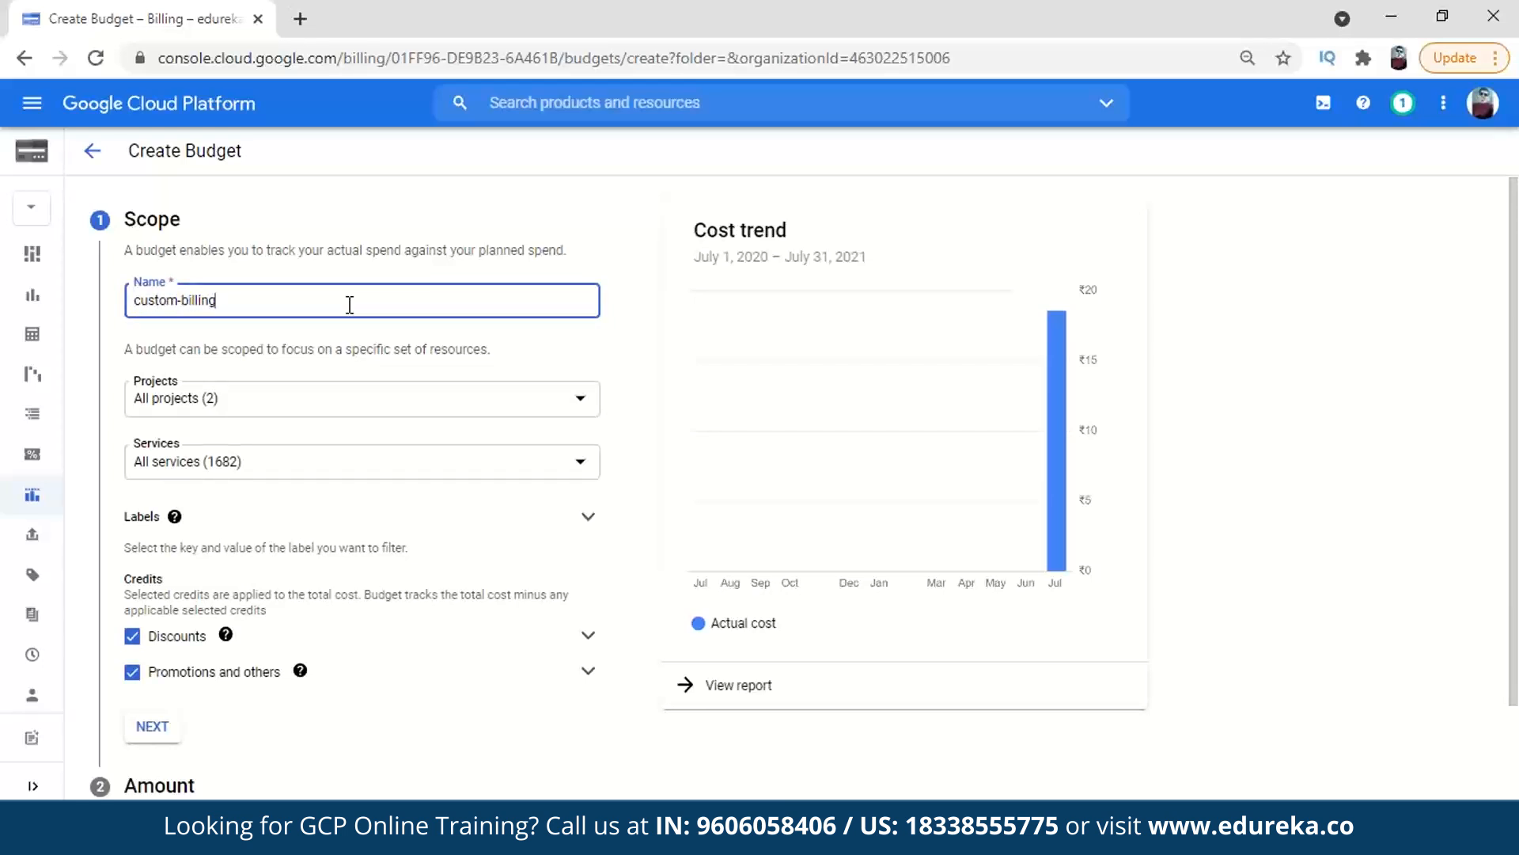
left_click(320, 424)
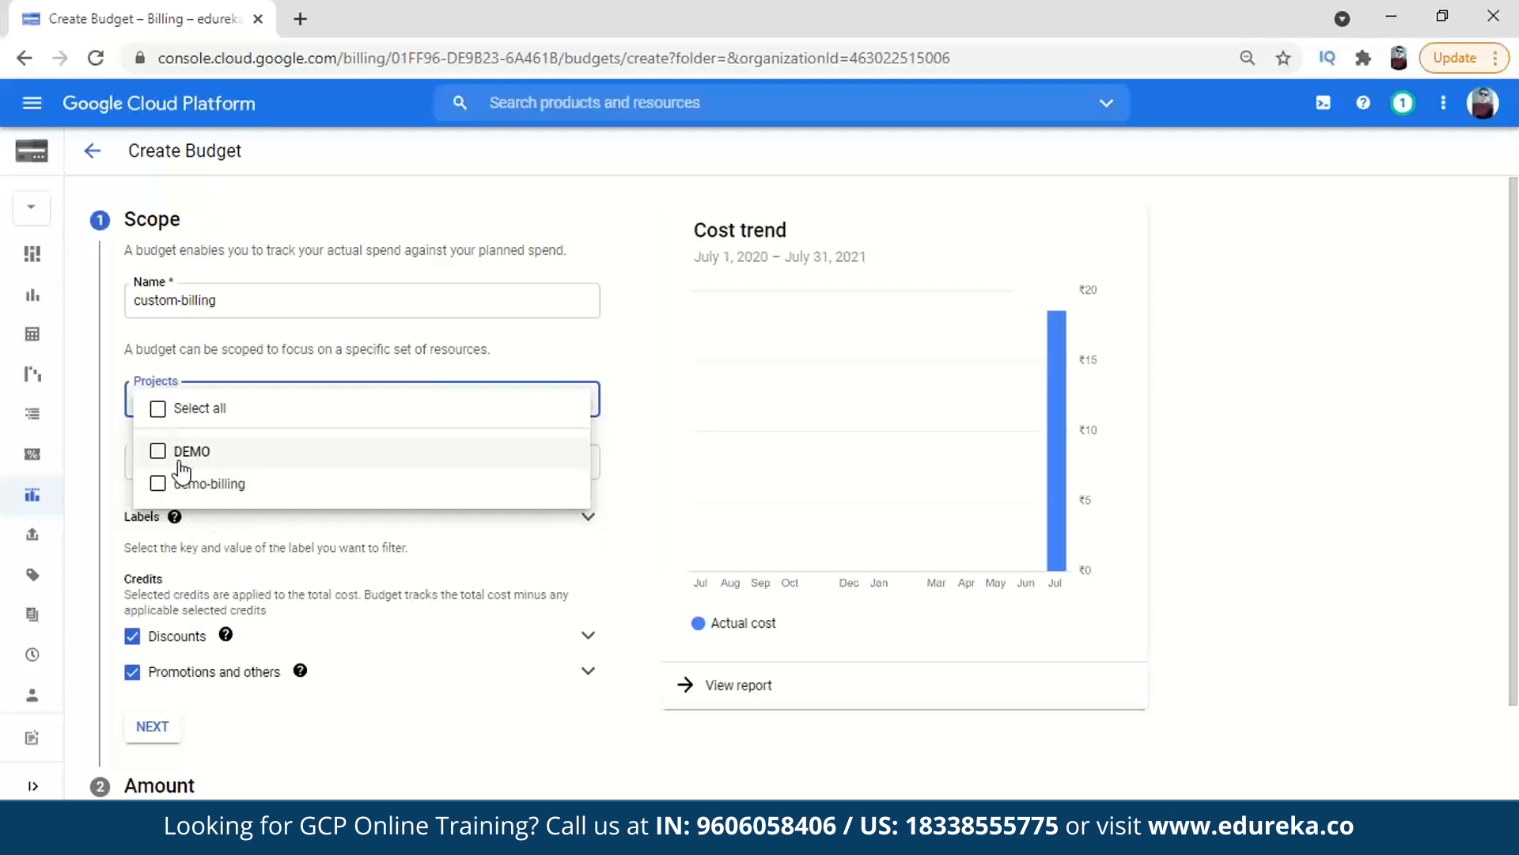
left_click(159, 484)
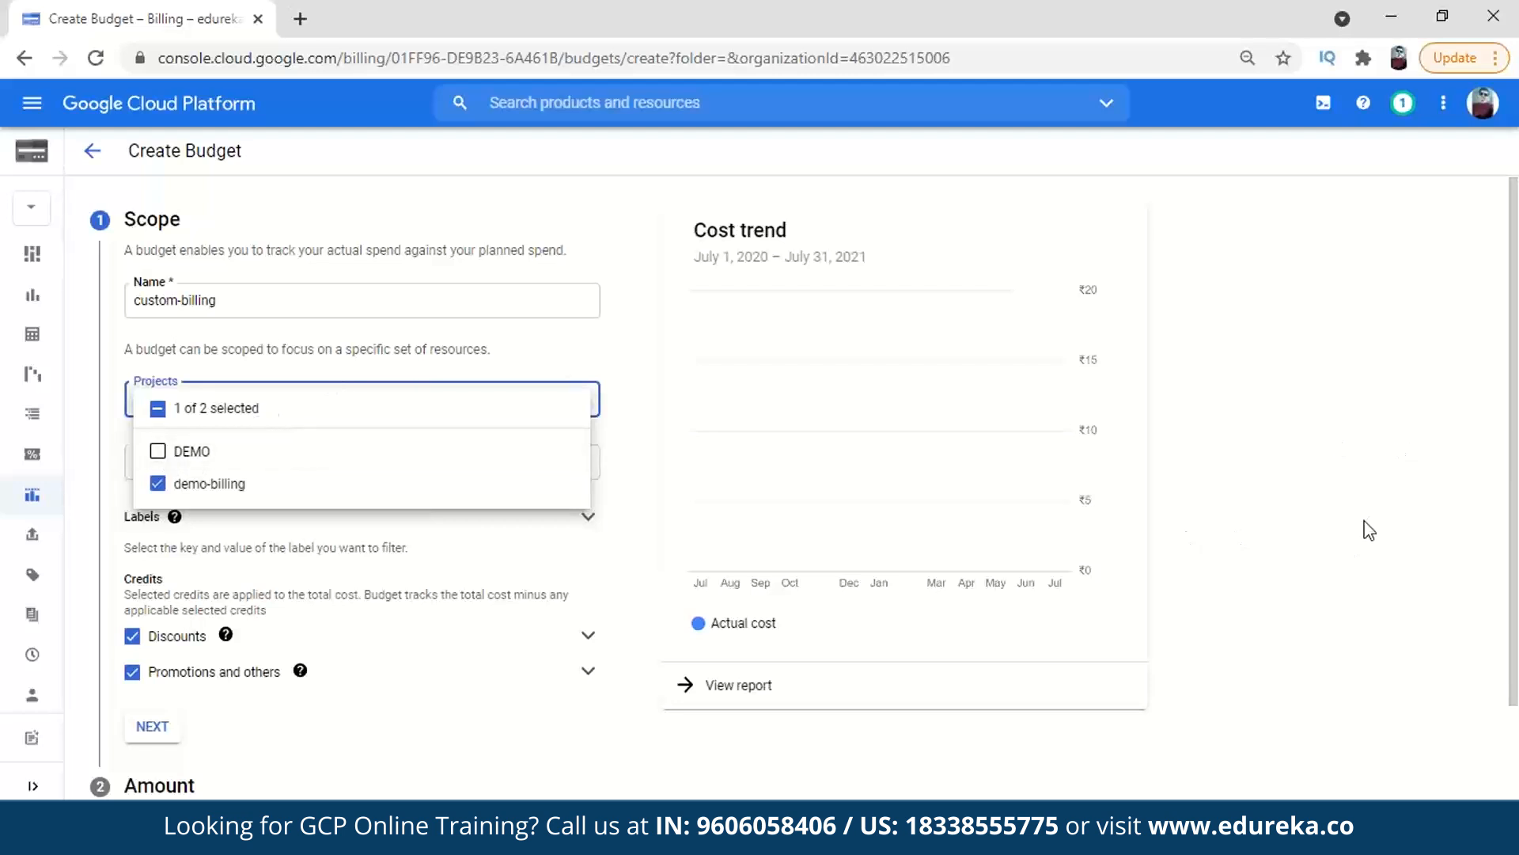
left_click(1369, 526)
Select all services for the budget's scope
left_click(206, 473)
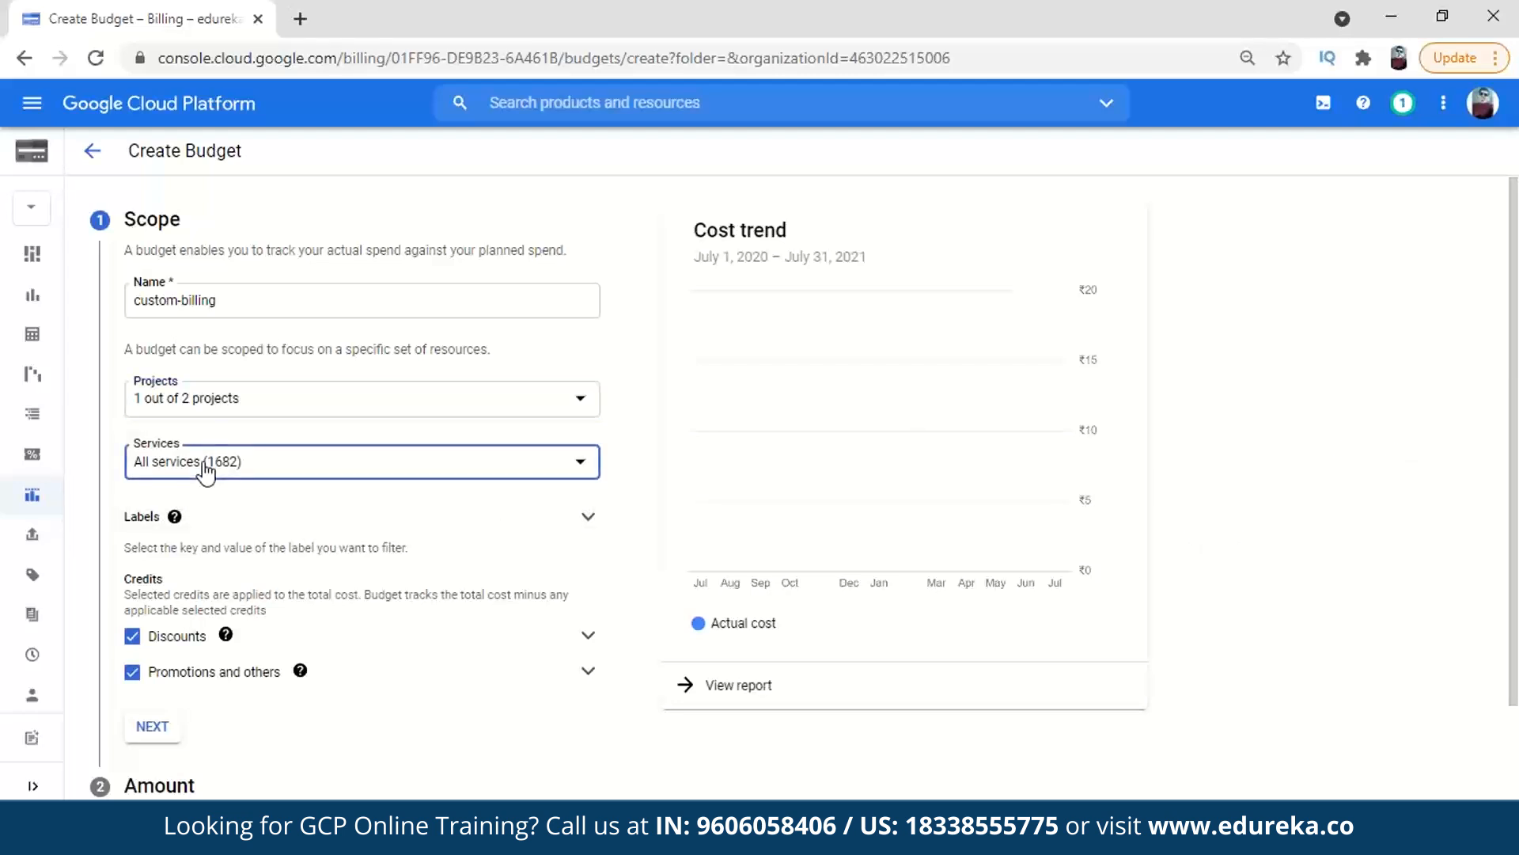
scroll(344, 204, "down", 10)
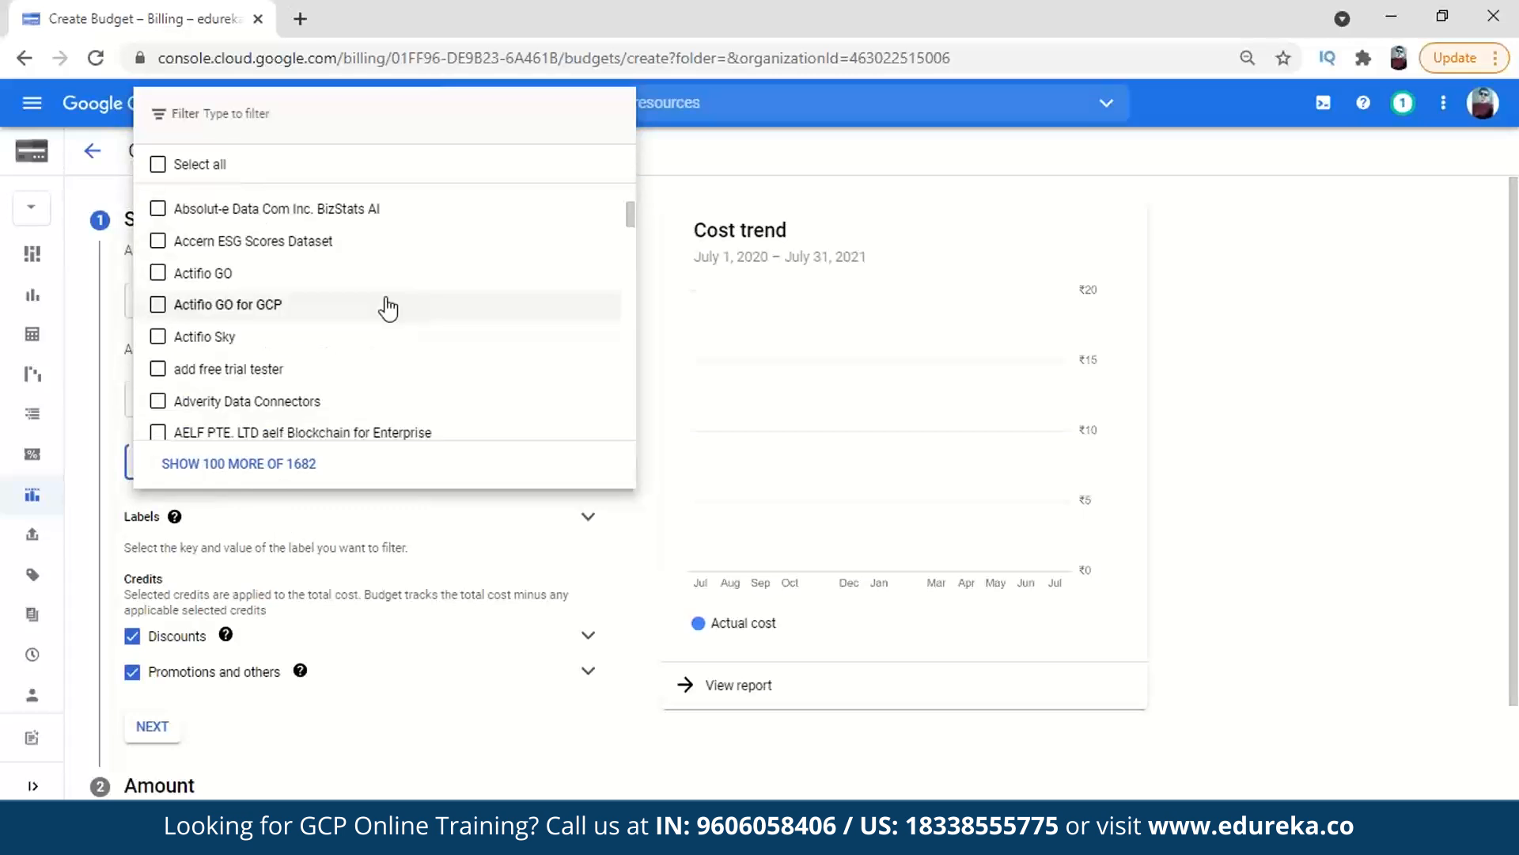
scroll(373, 305, "up", 6)
scroll(286, 227, "up", 3)
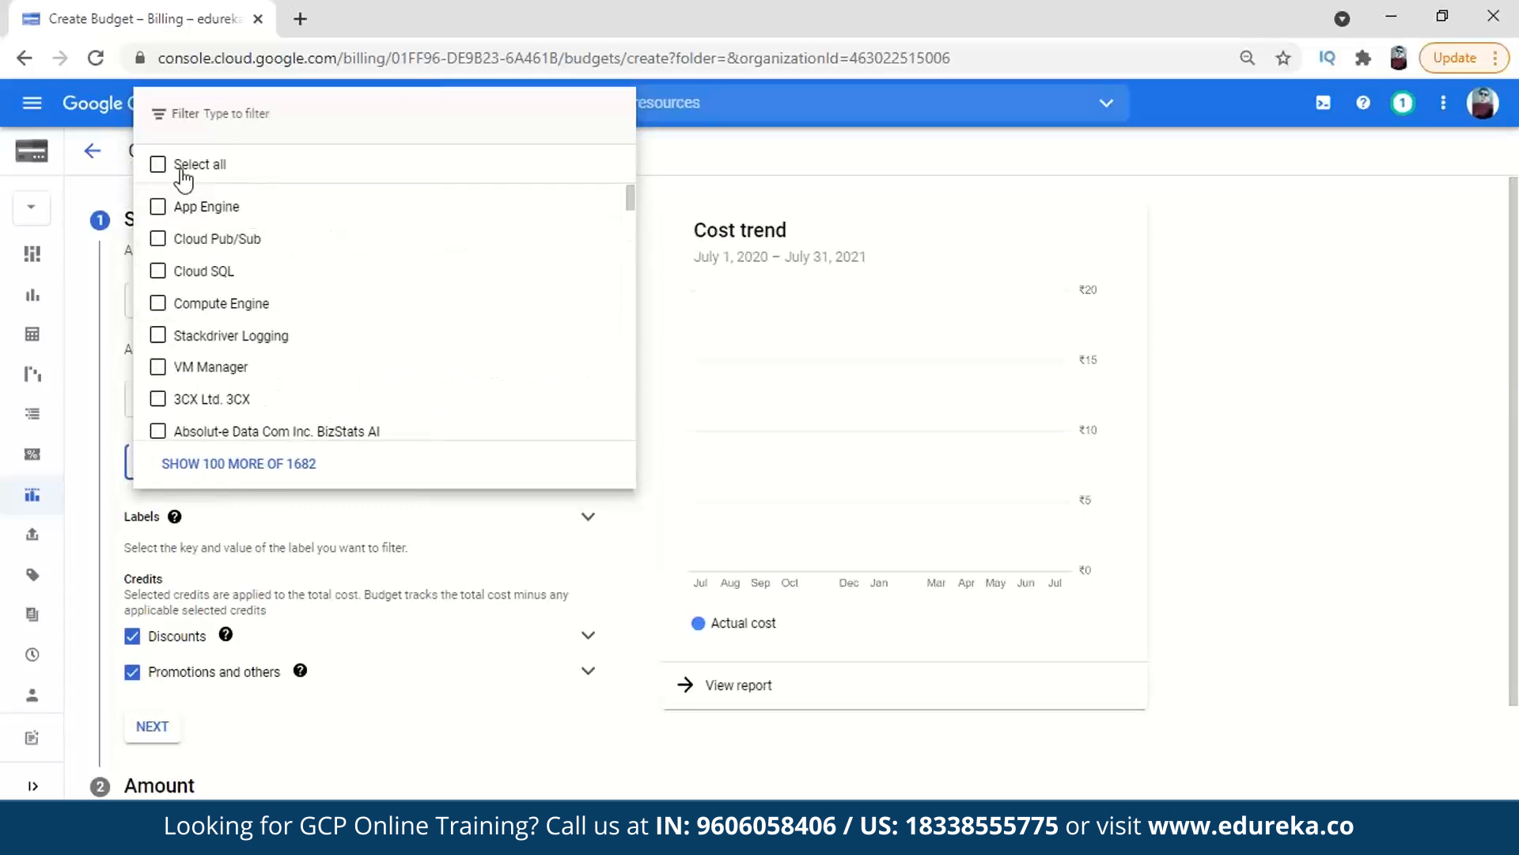
key("space")
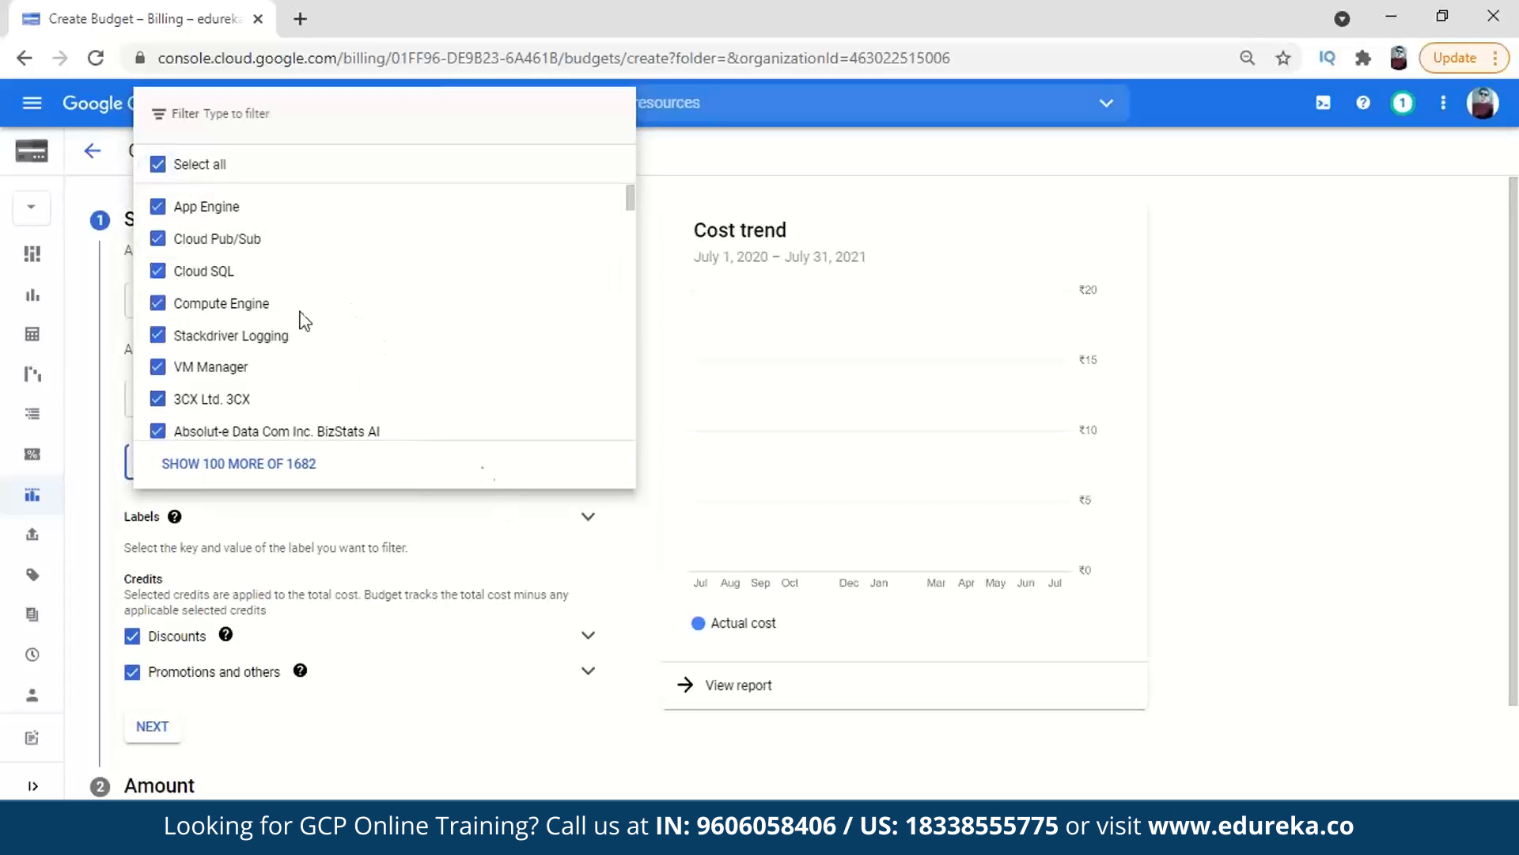
left_click(1363, 533)
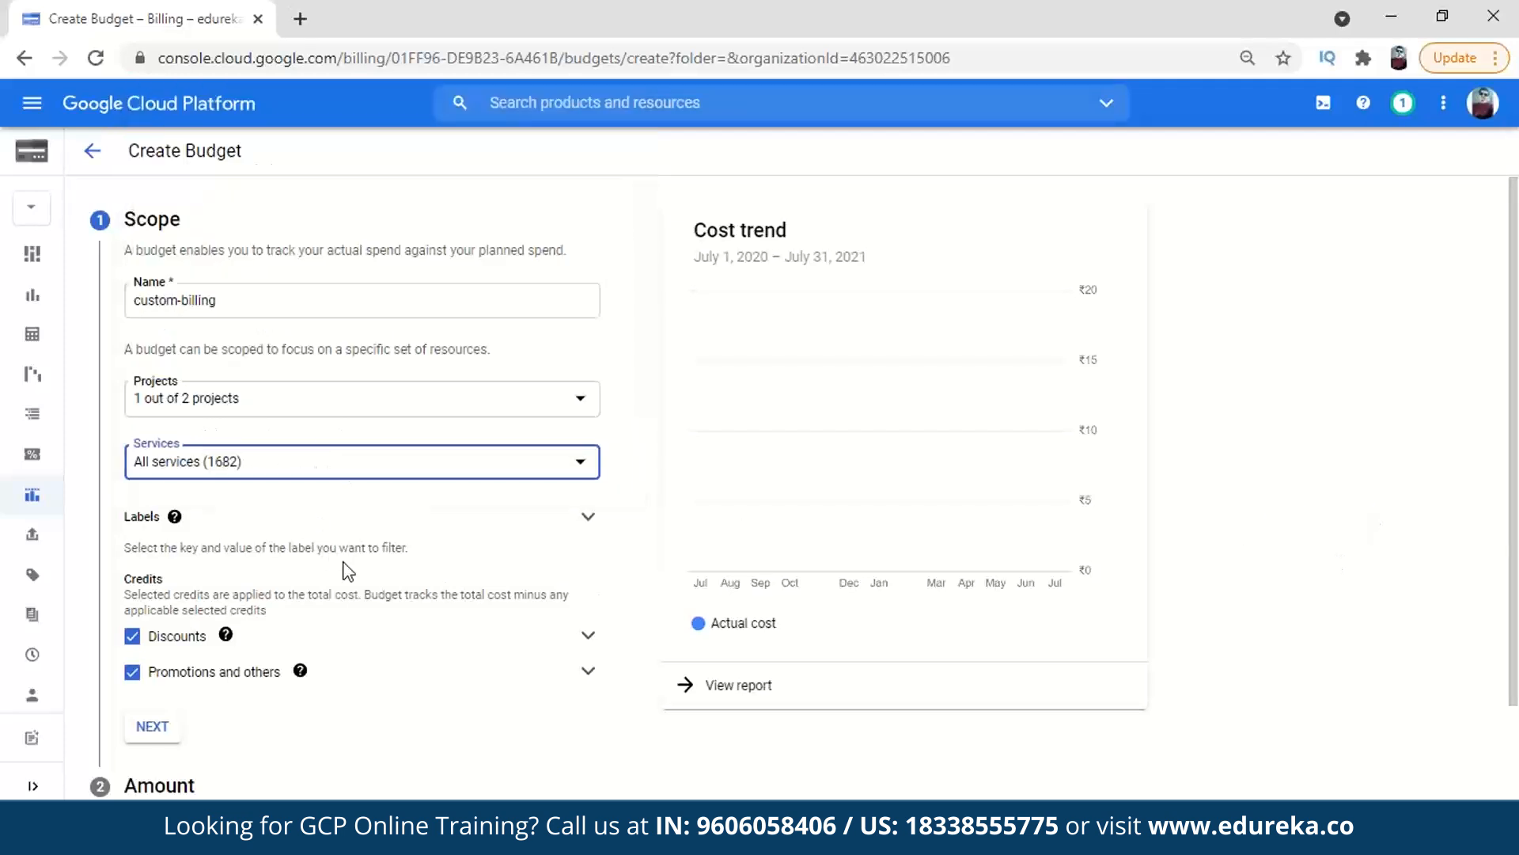
Exclude the discounts and the promotions and others credits from the budget, and continue to the amount settings
scroll(343, 571, "down", 2)
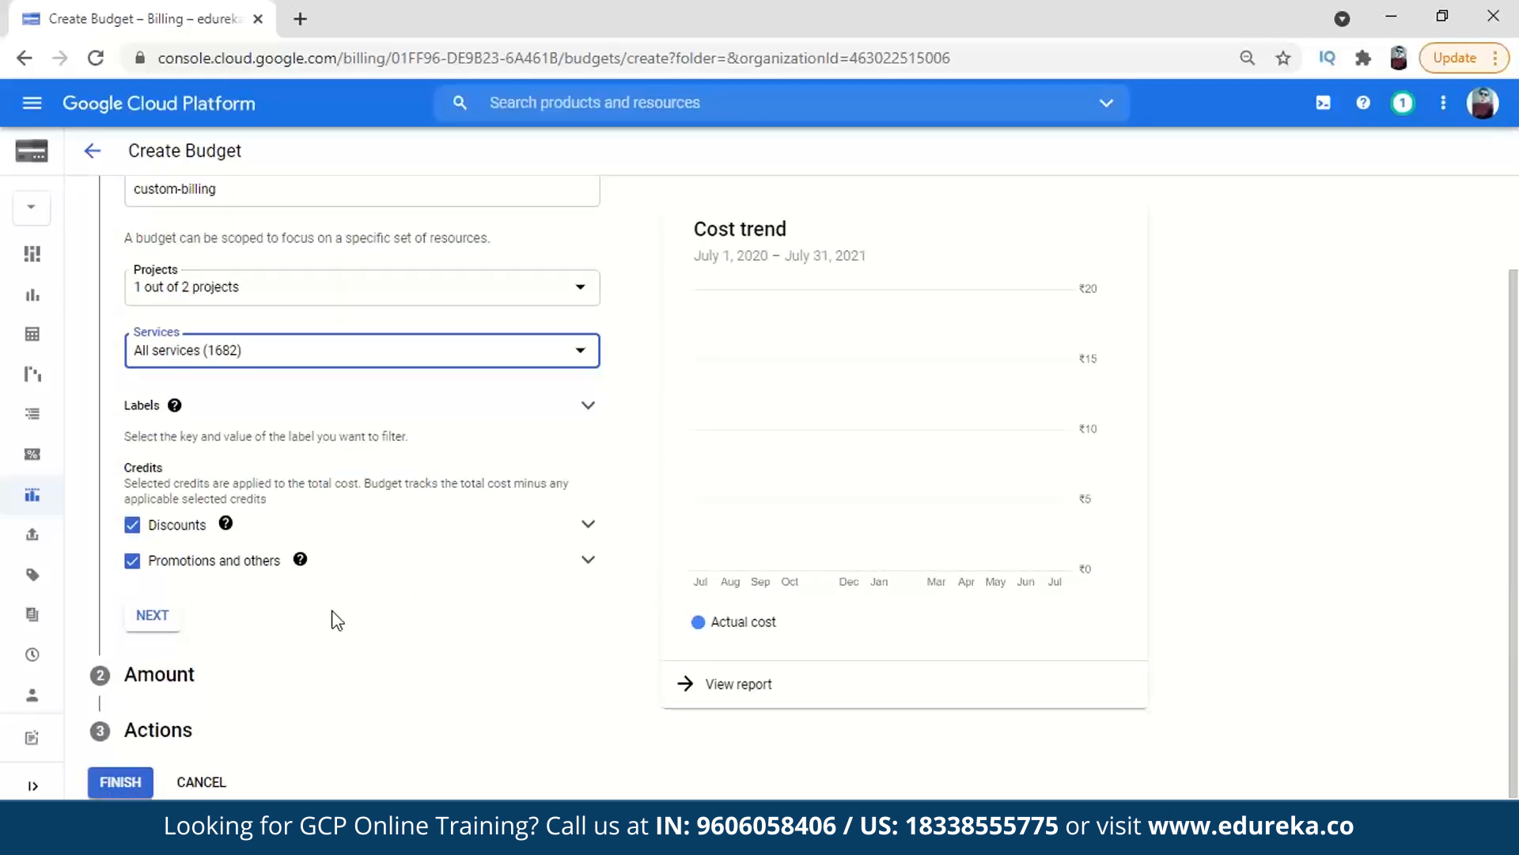
left_click(132, 514)
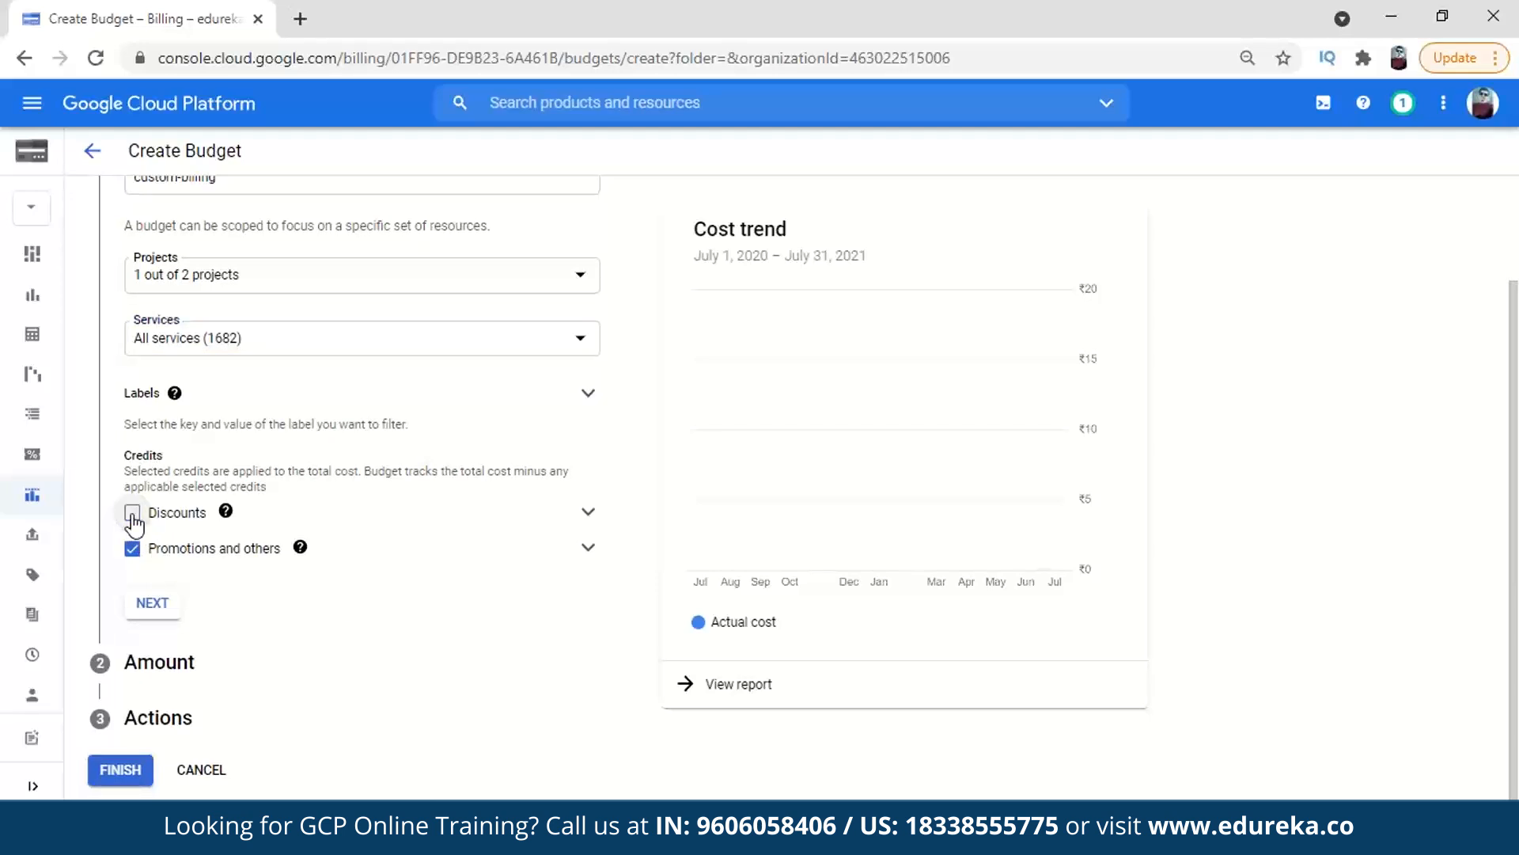
left_click(134, 559)
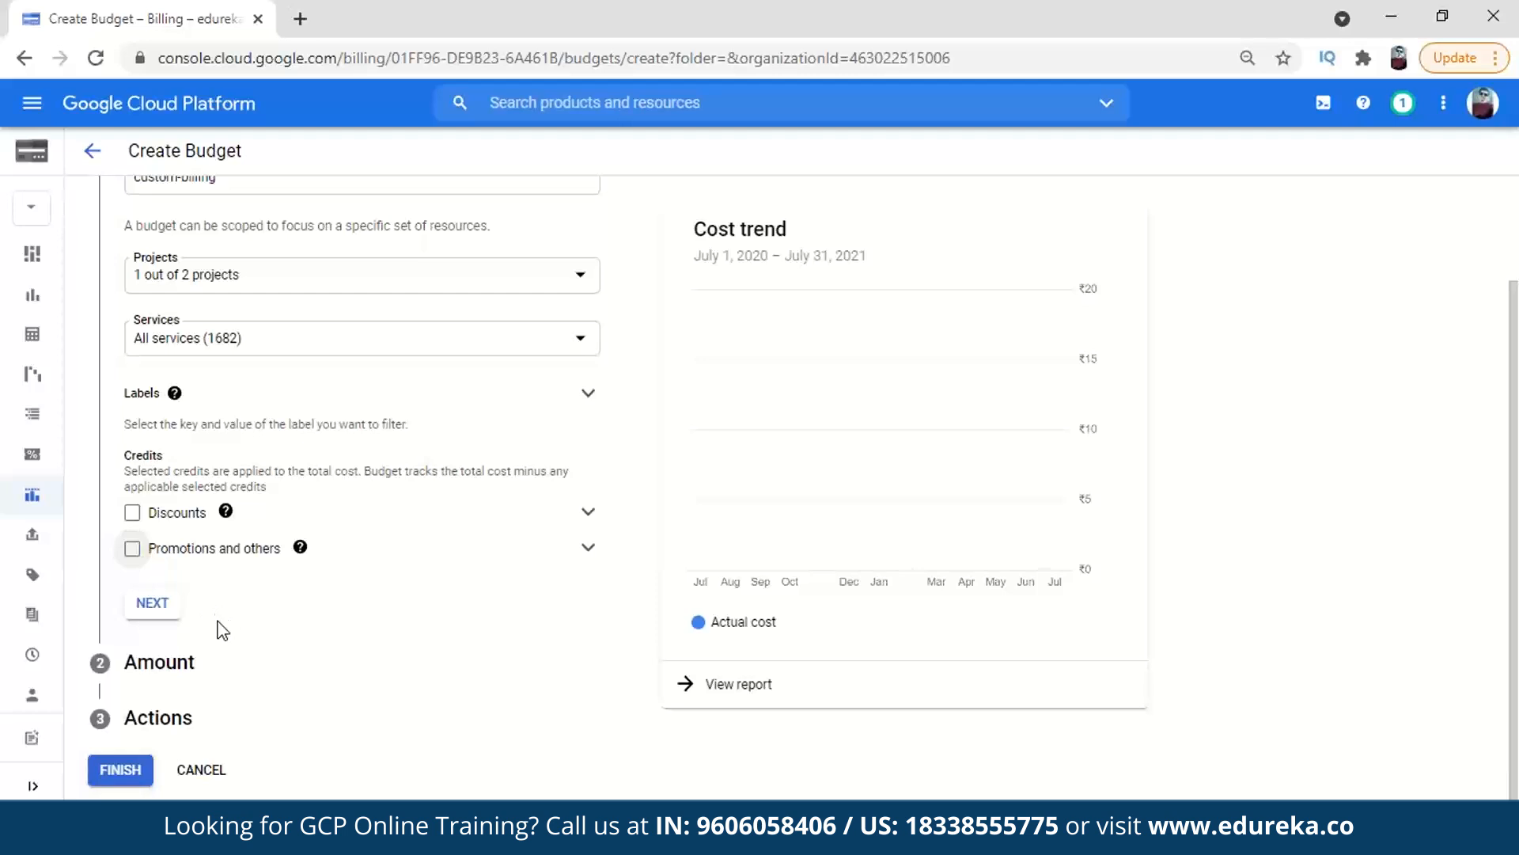
left_click(156, 605)
Set the budget type to Specified amount with a target amount of ₹1000 and continue to the alert actions
left_click(268, 386)
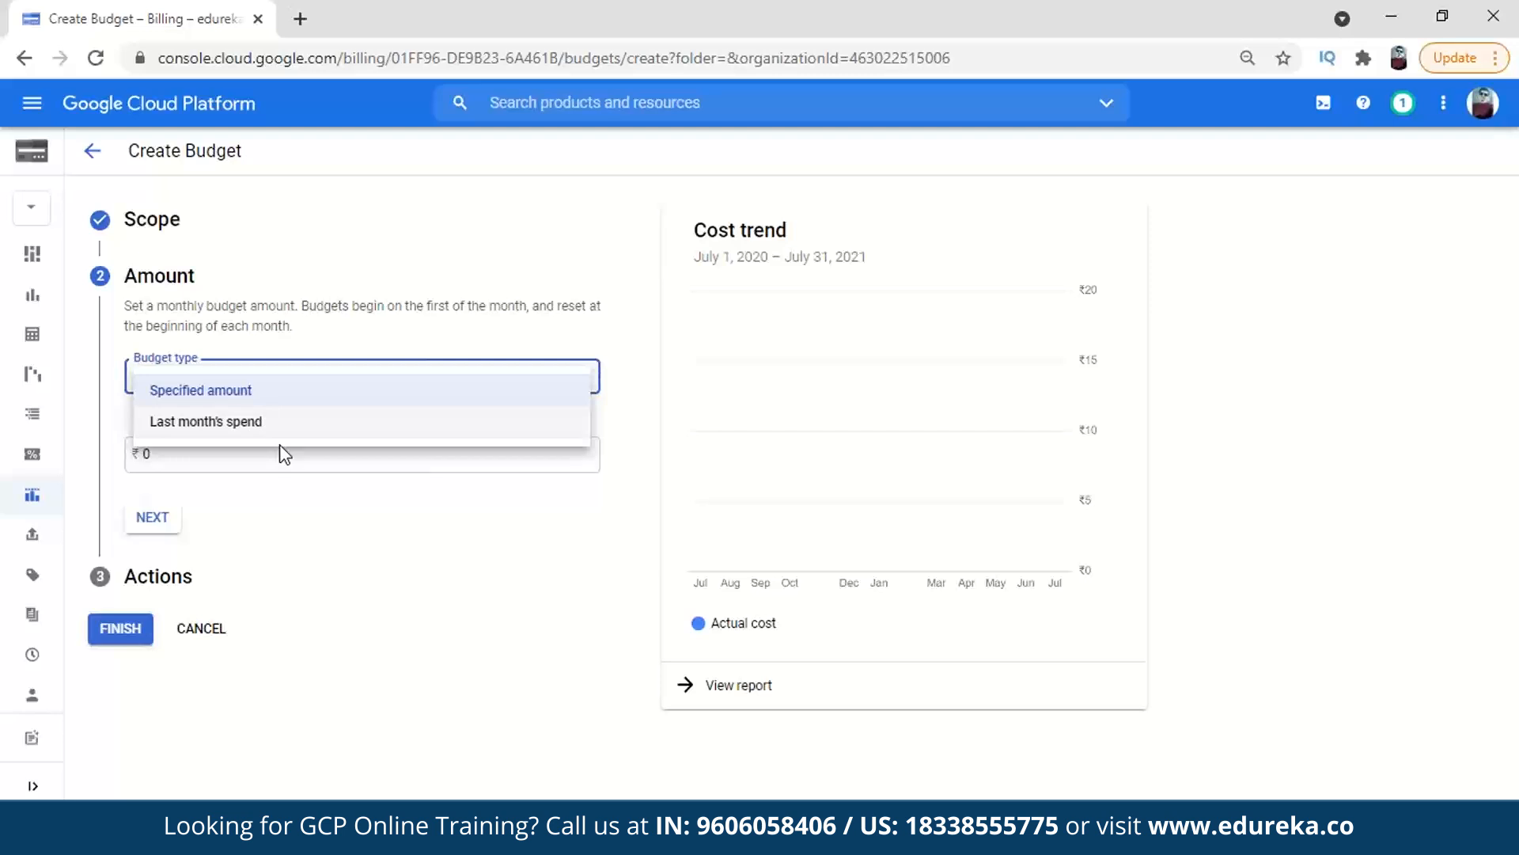
left_click(266, 396)
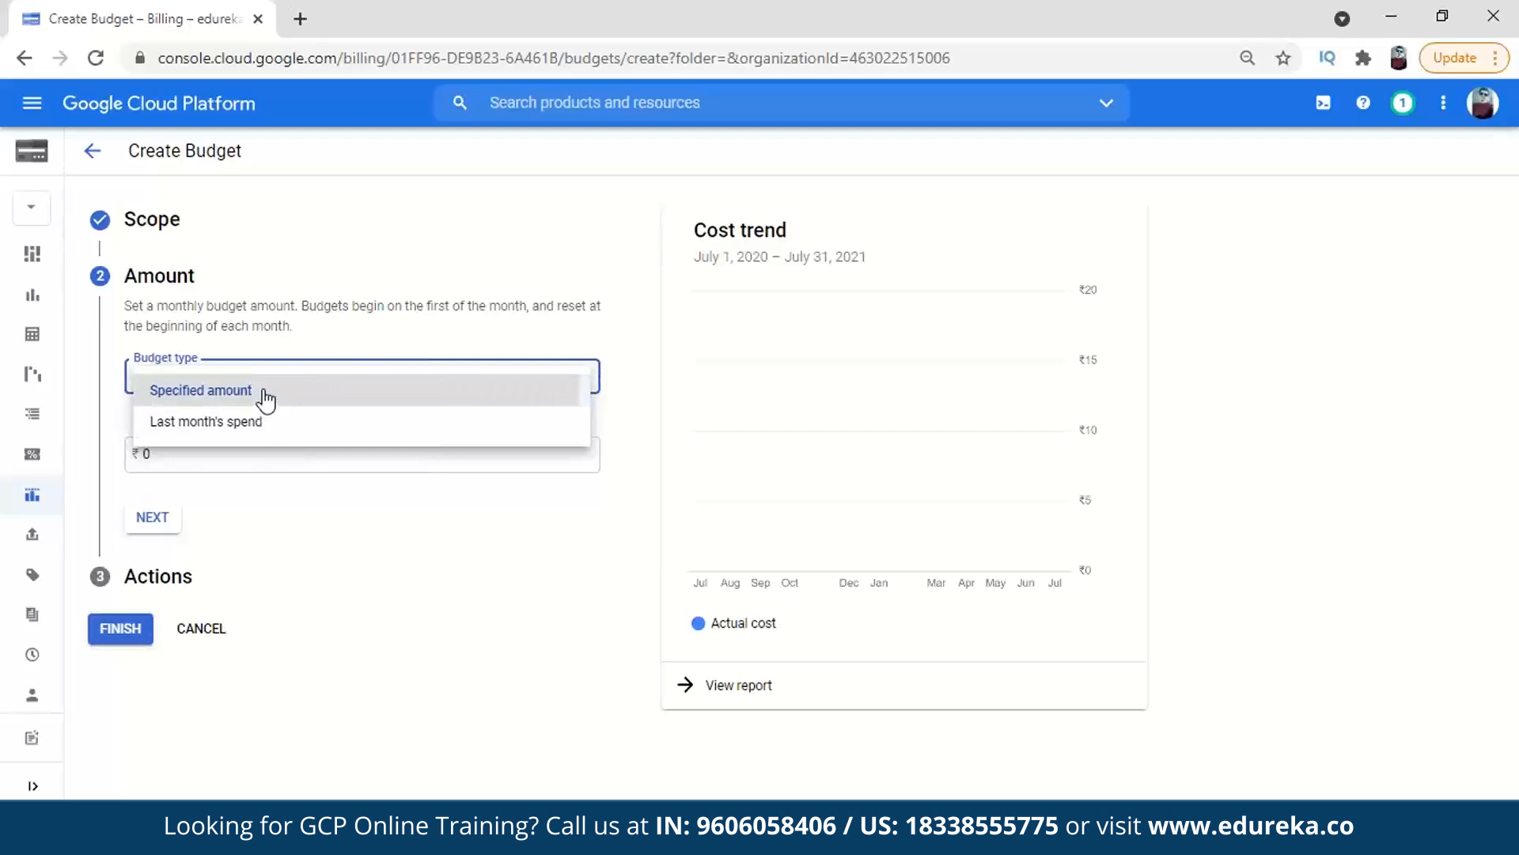
left_click(268, 457)
type("1000")
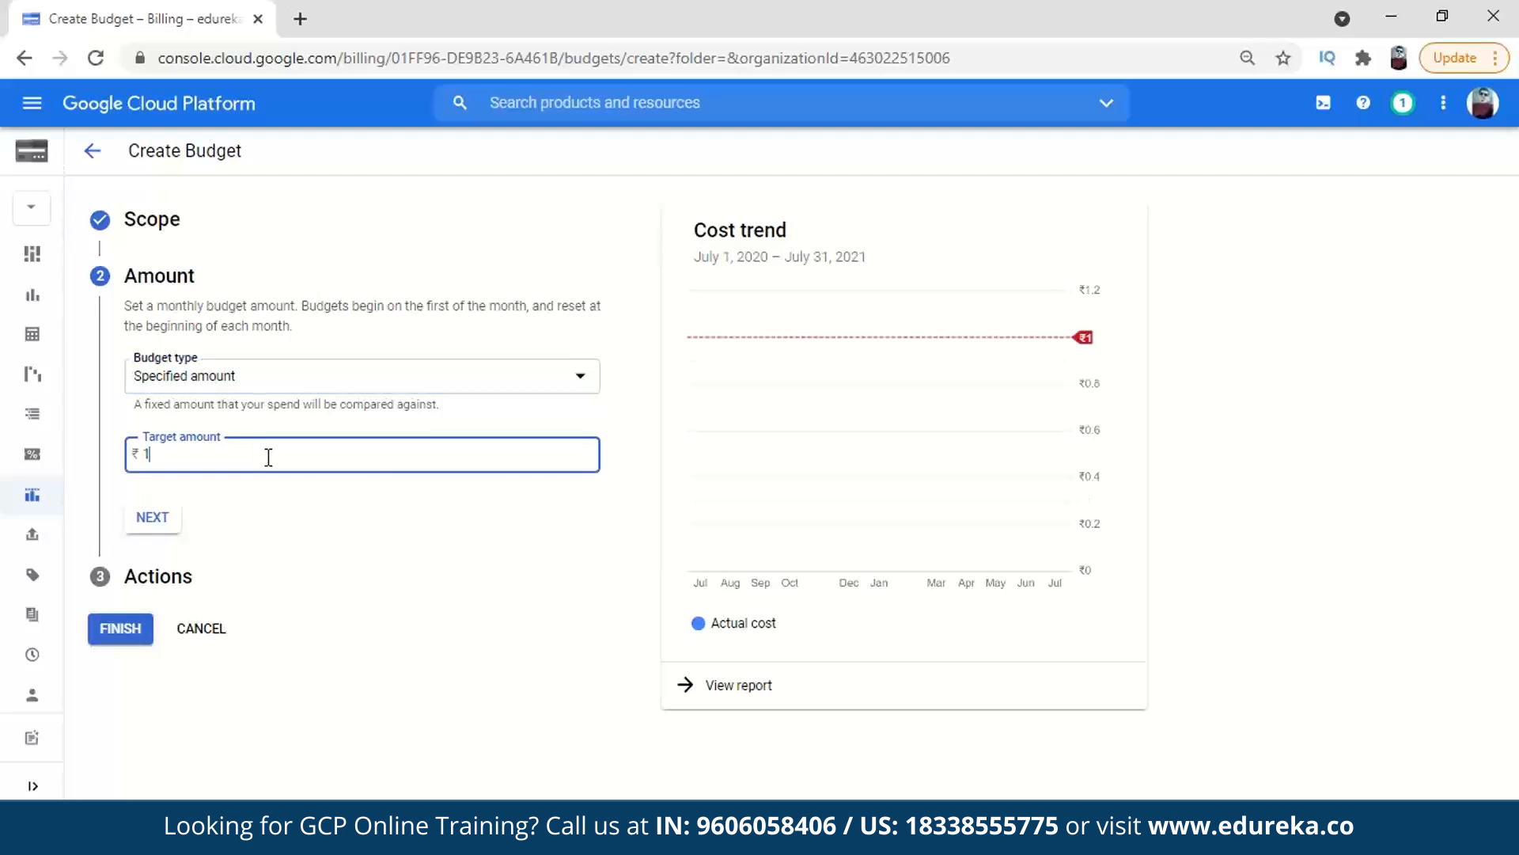
left_click(163, 521)
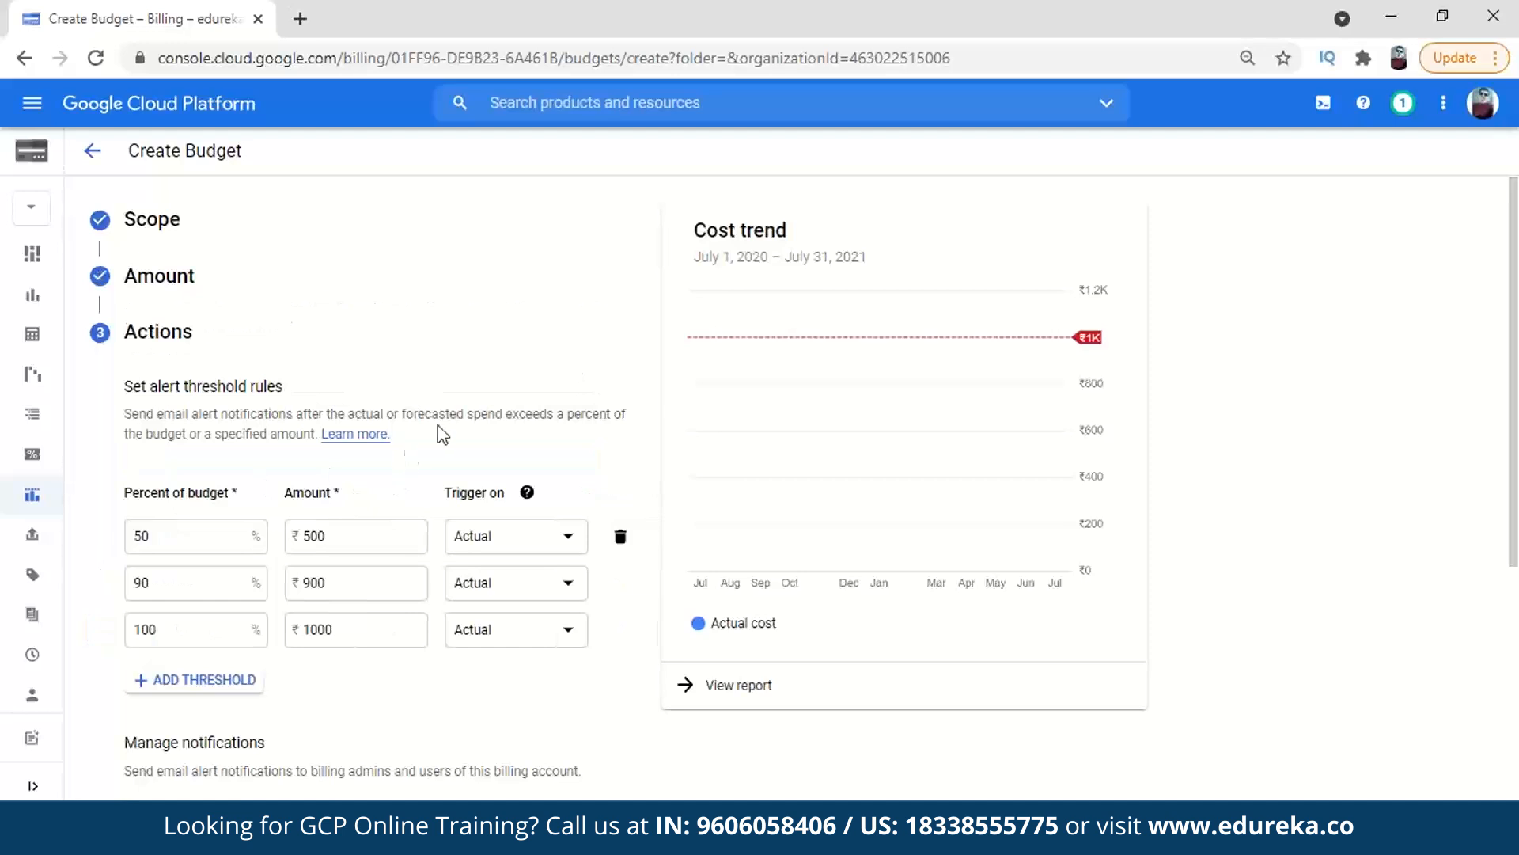
Add an alert threshold at 1% of the budget triggered on actual spend, and finish creating the budget
scroll(441, 434, "down", 3)
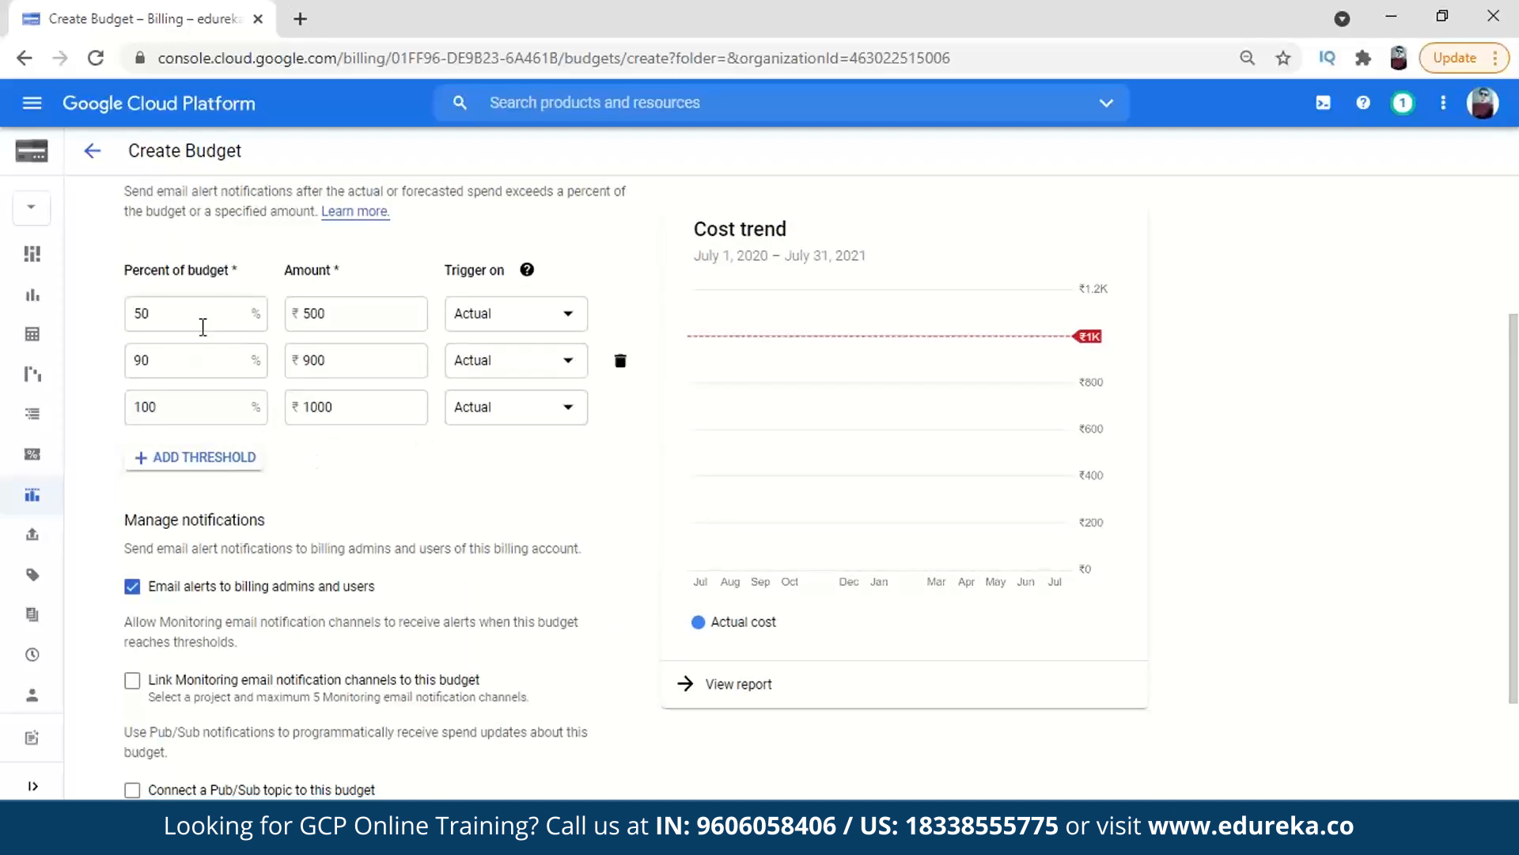
scroll(235, 379, "up", 3)
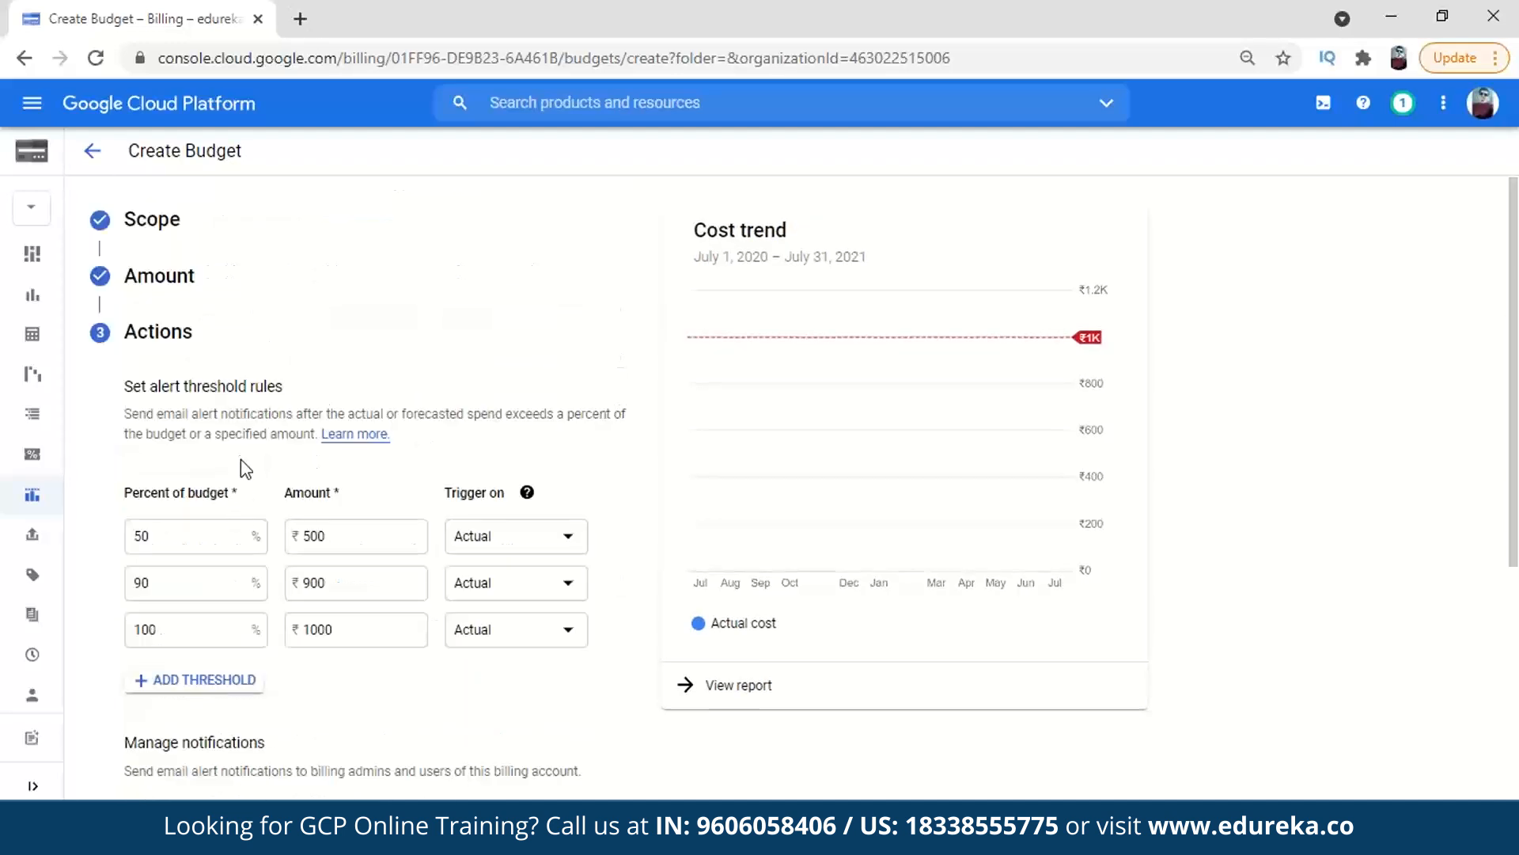
scroll(235, 439, "down", 2)
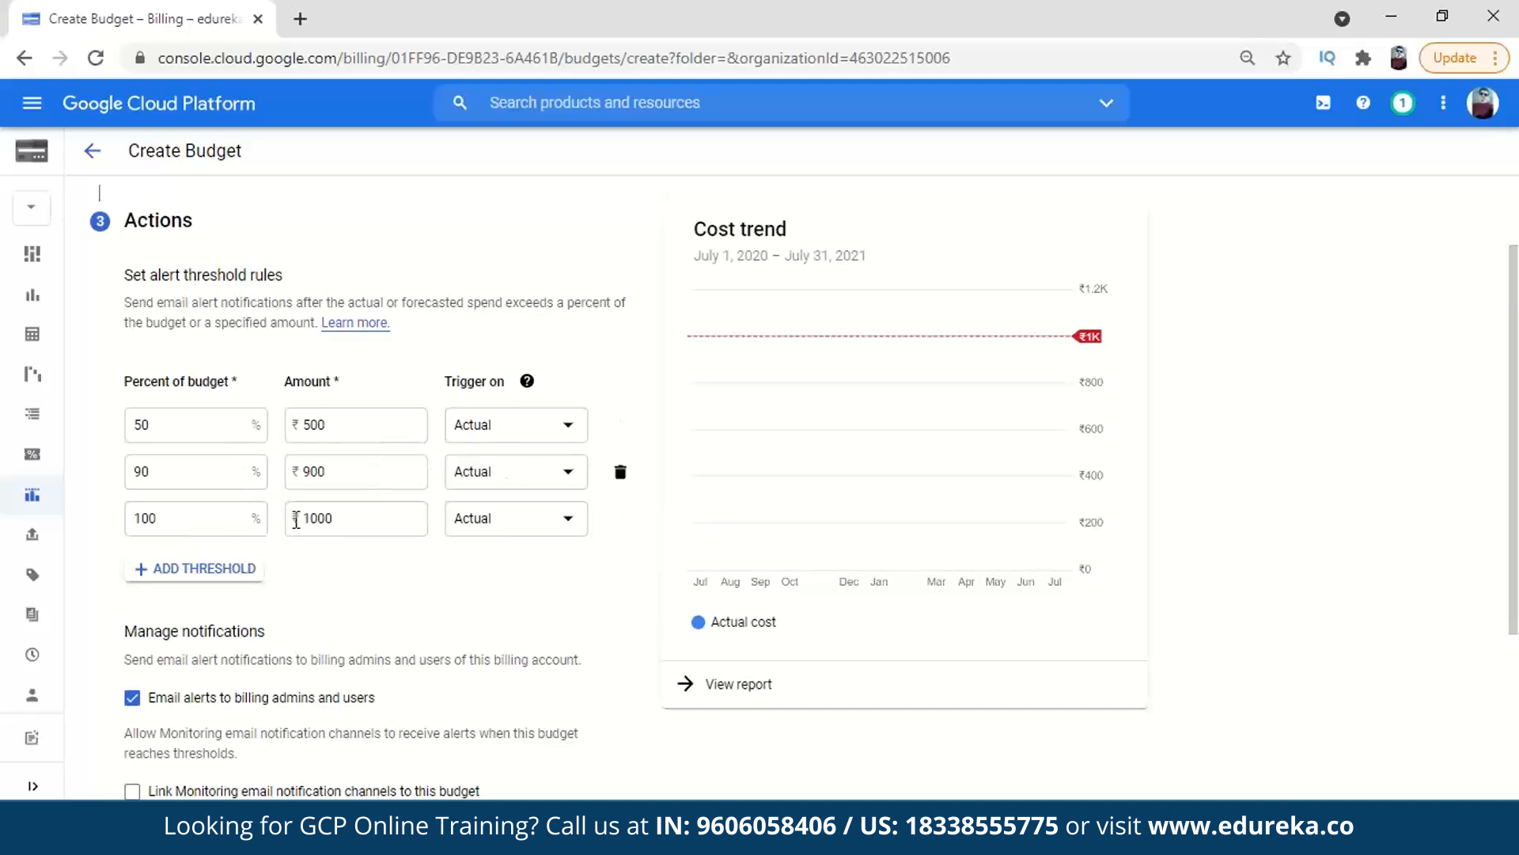
left_click(557, 437)
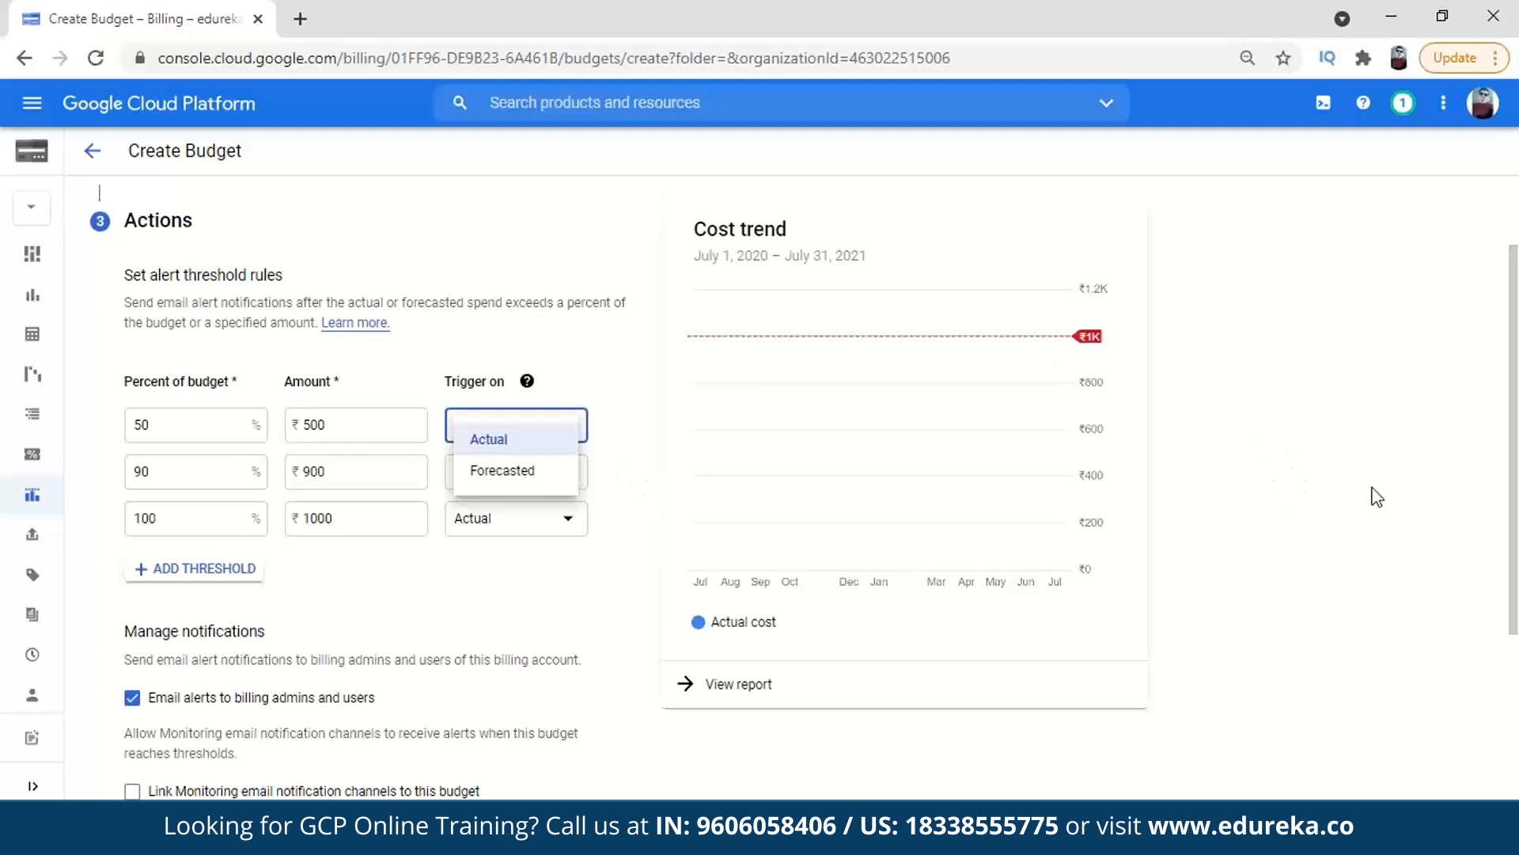
left_click(208, 572)
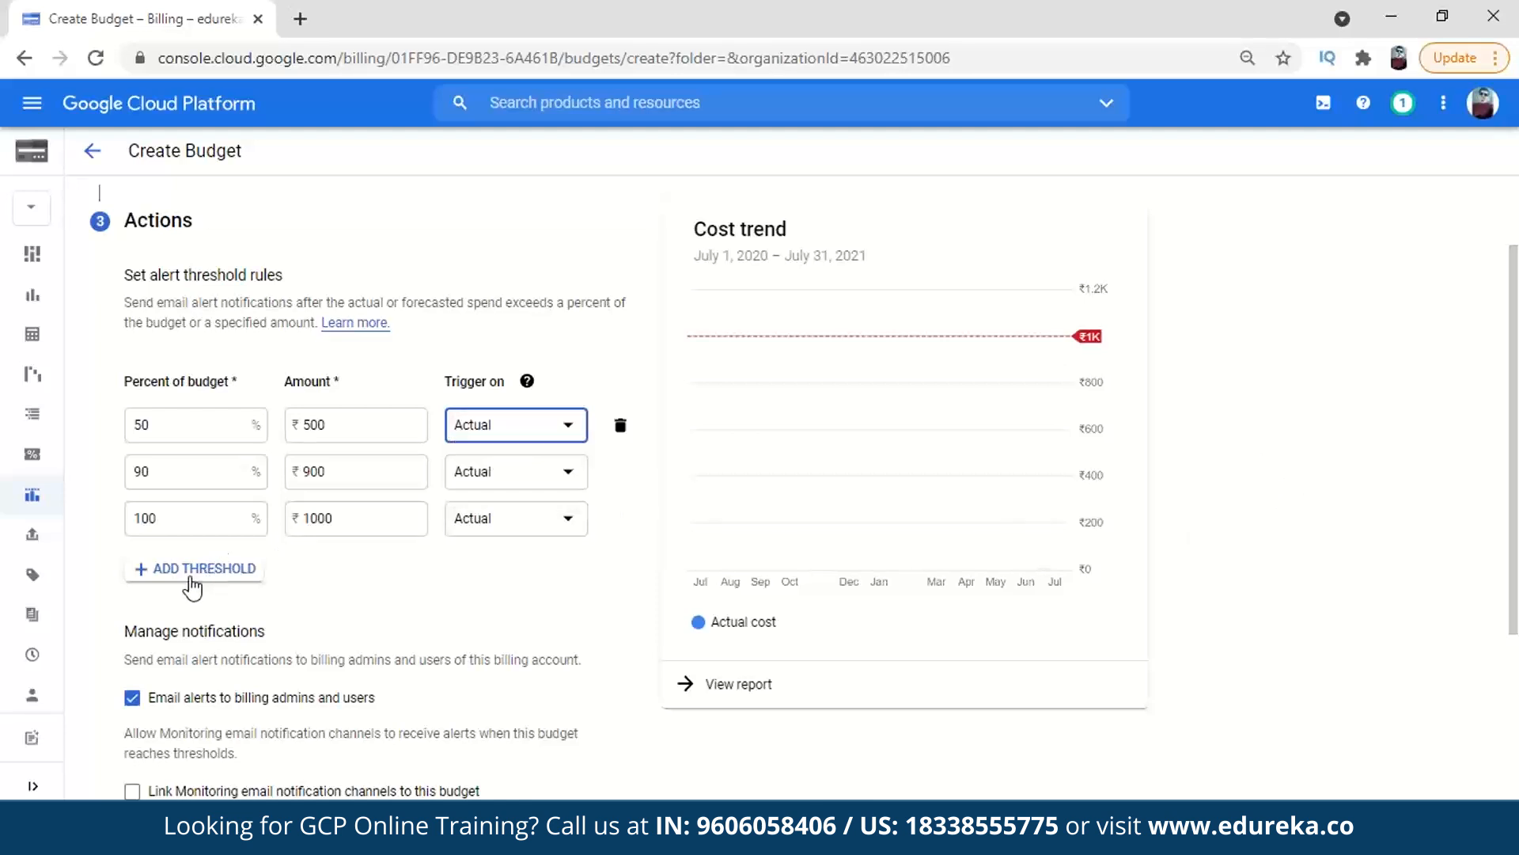
left_click(192, 587)
left_click(194, 574)
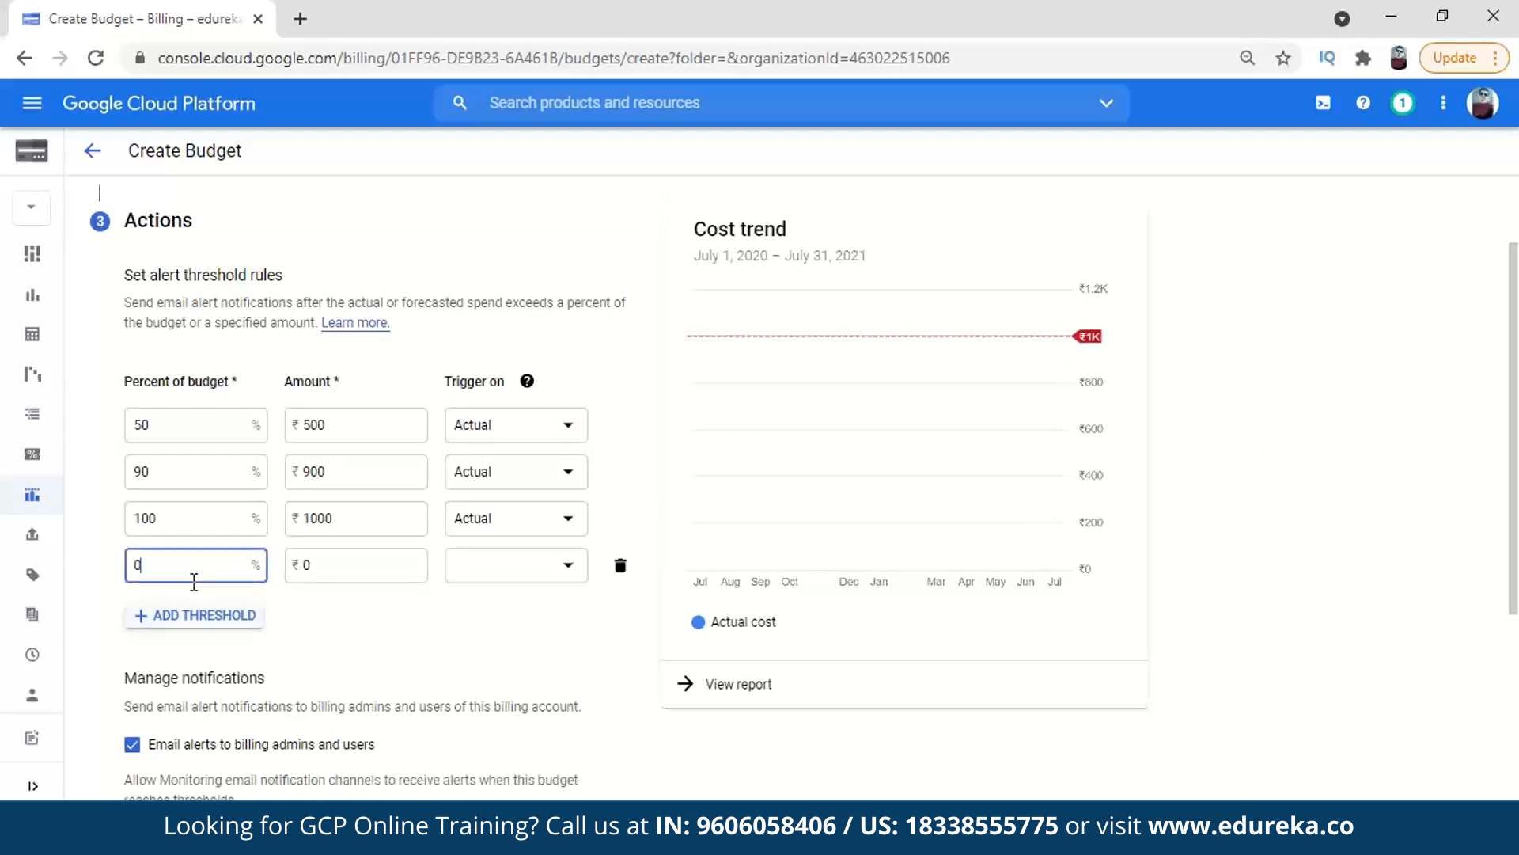
key("BackSpace")
type("1")
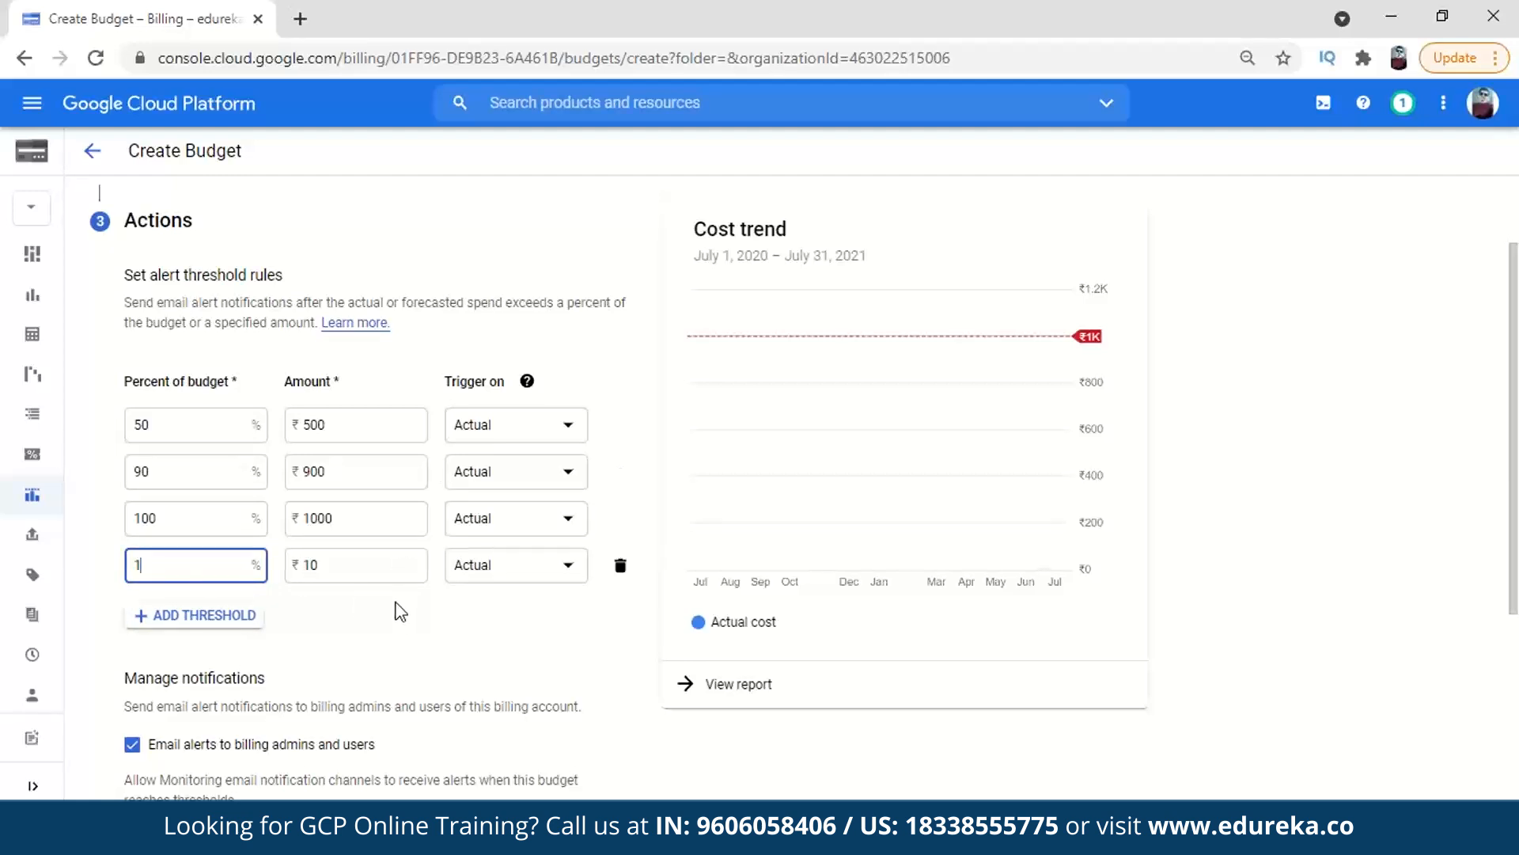
scroll(400, 611, "down", 4)
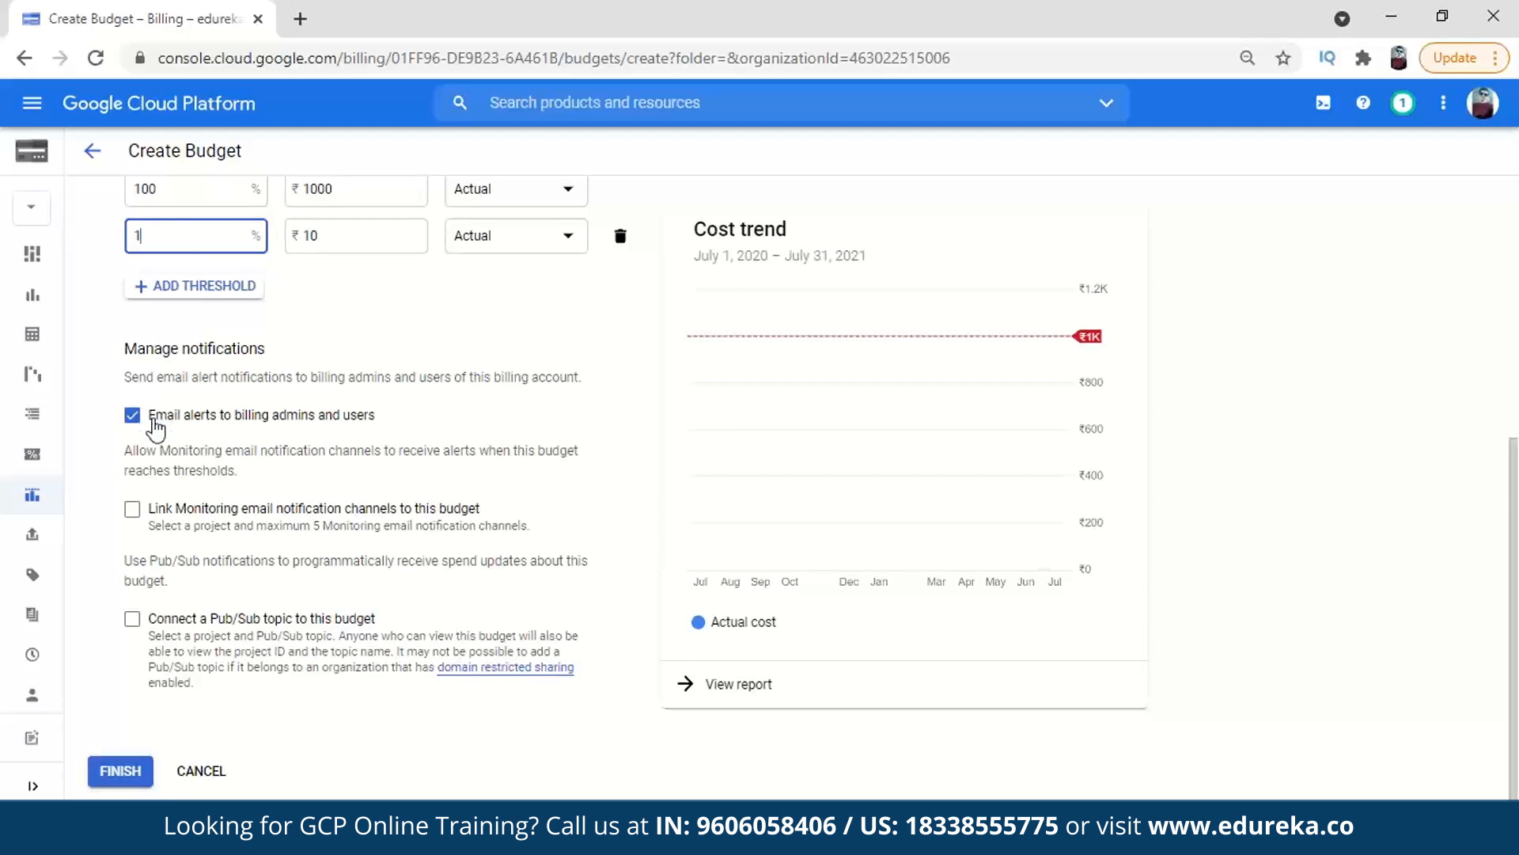
left_click(123, 771)
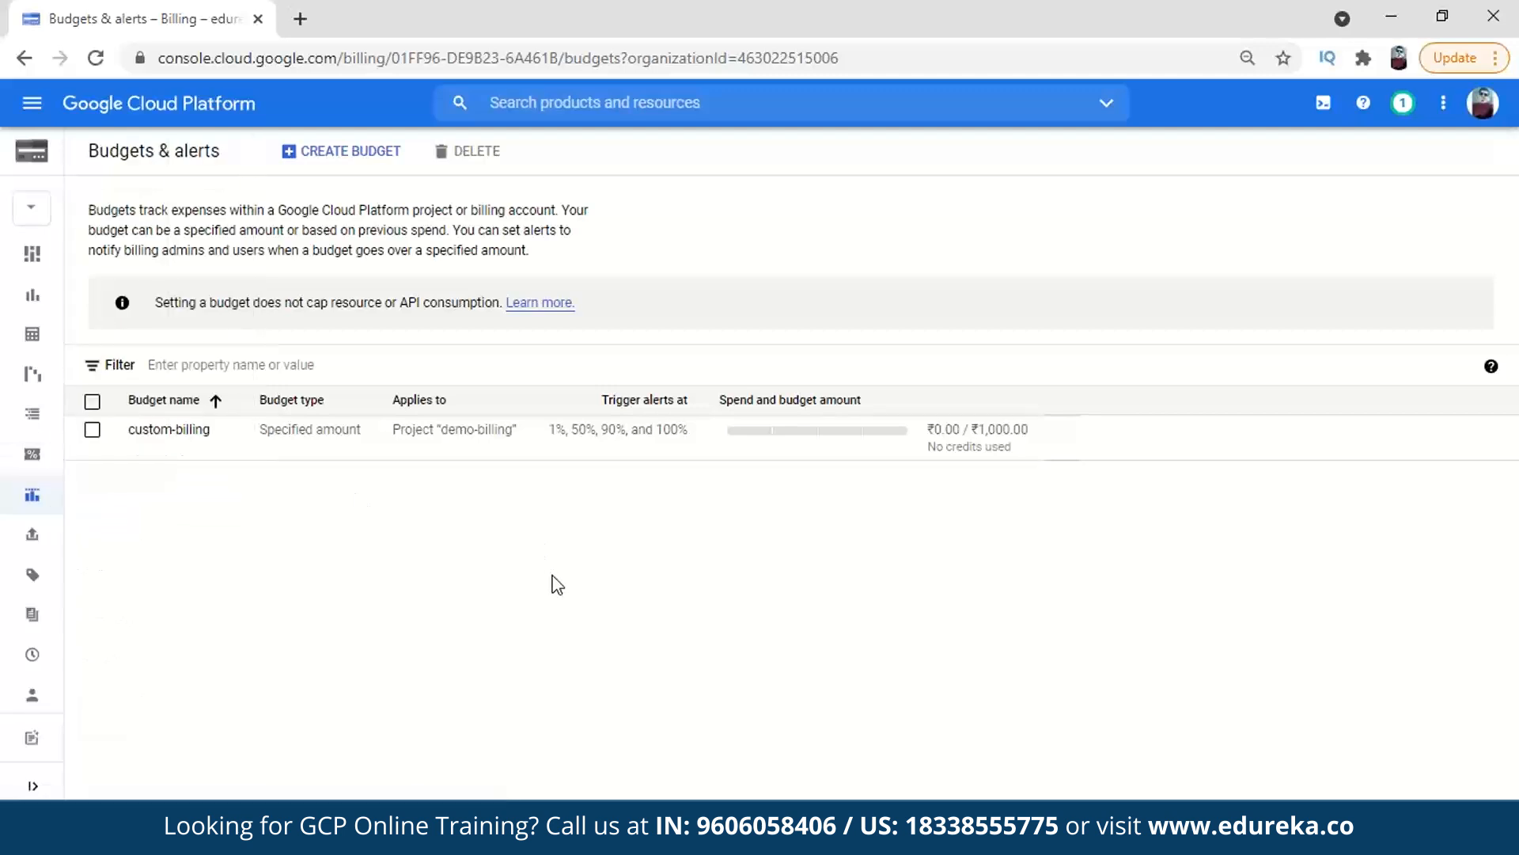
Edit the BigQuery billing export settings for daily cost detail and select demo-billing as the destination project
mouse_move(23, 536)
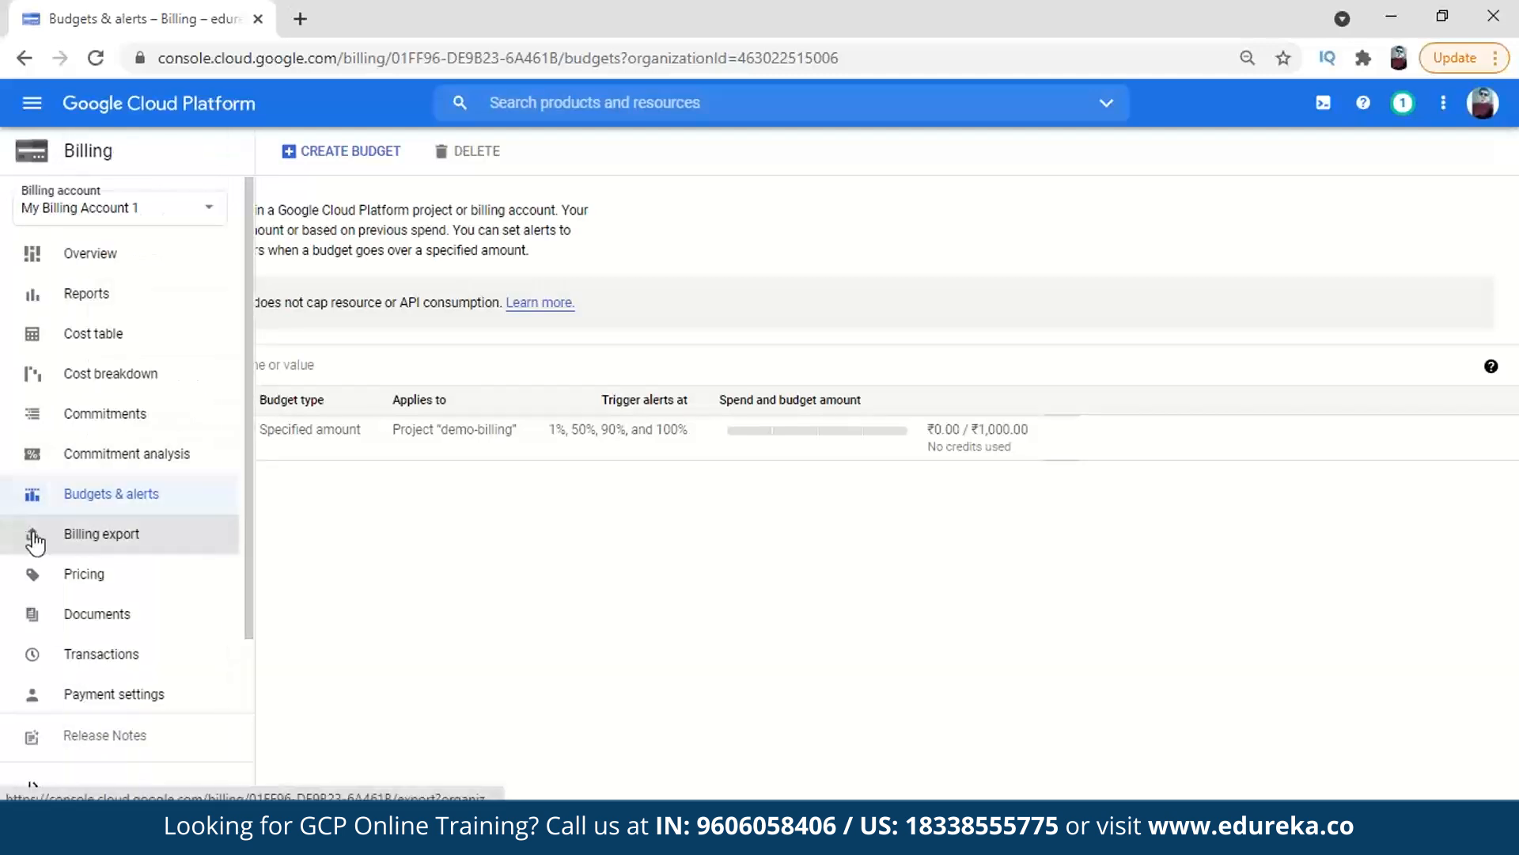
left_click(133, 539)
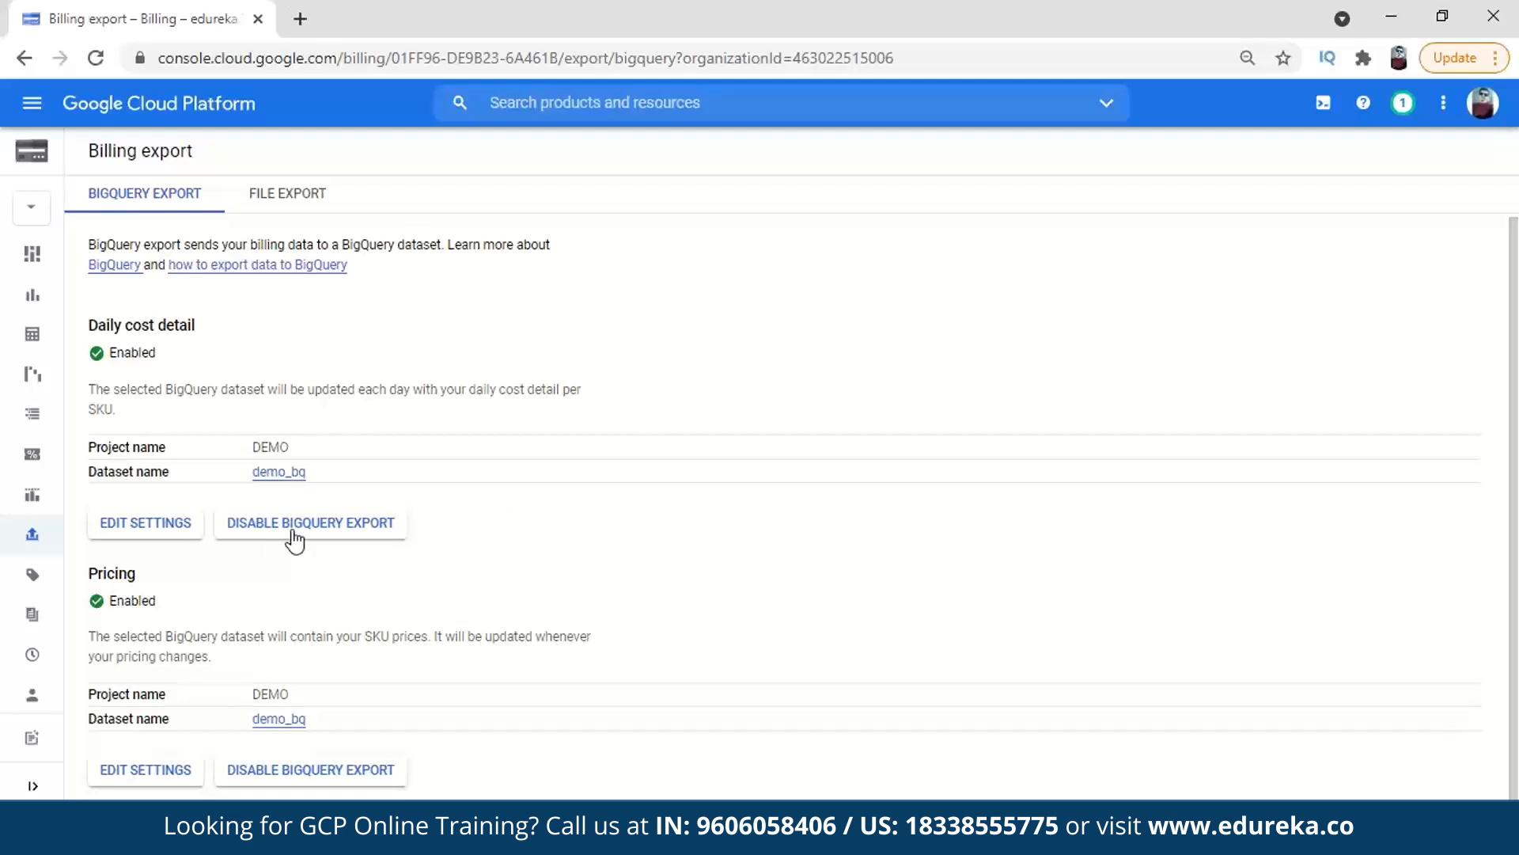
left_click(176, 527)
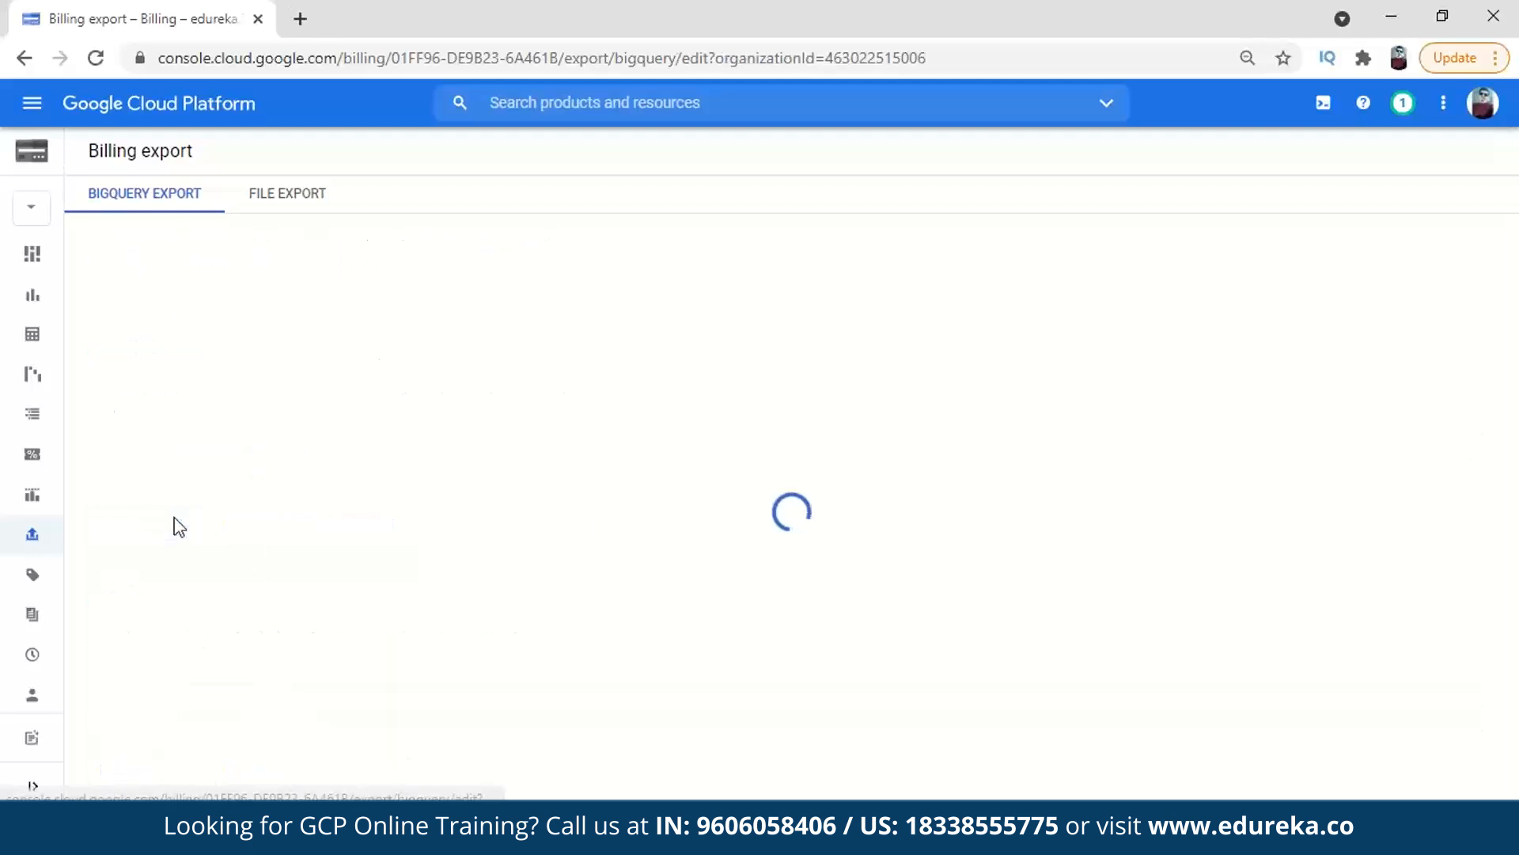
left_click(273, 358)
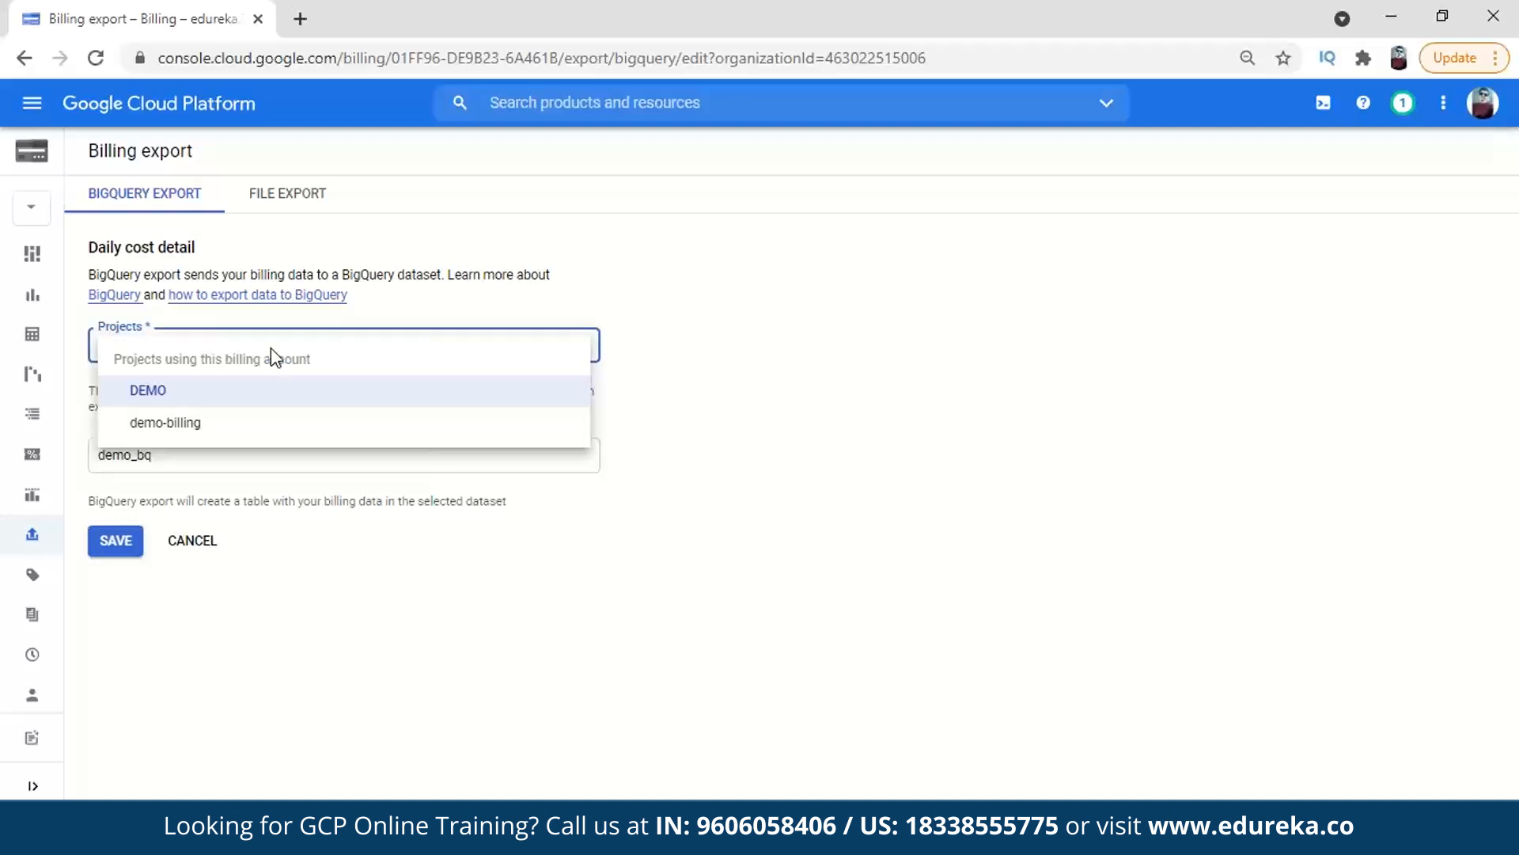
left_click(249, 421)
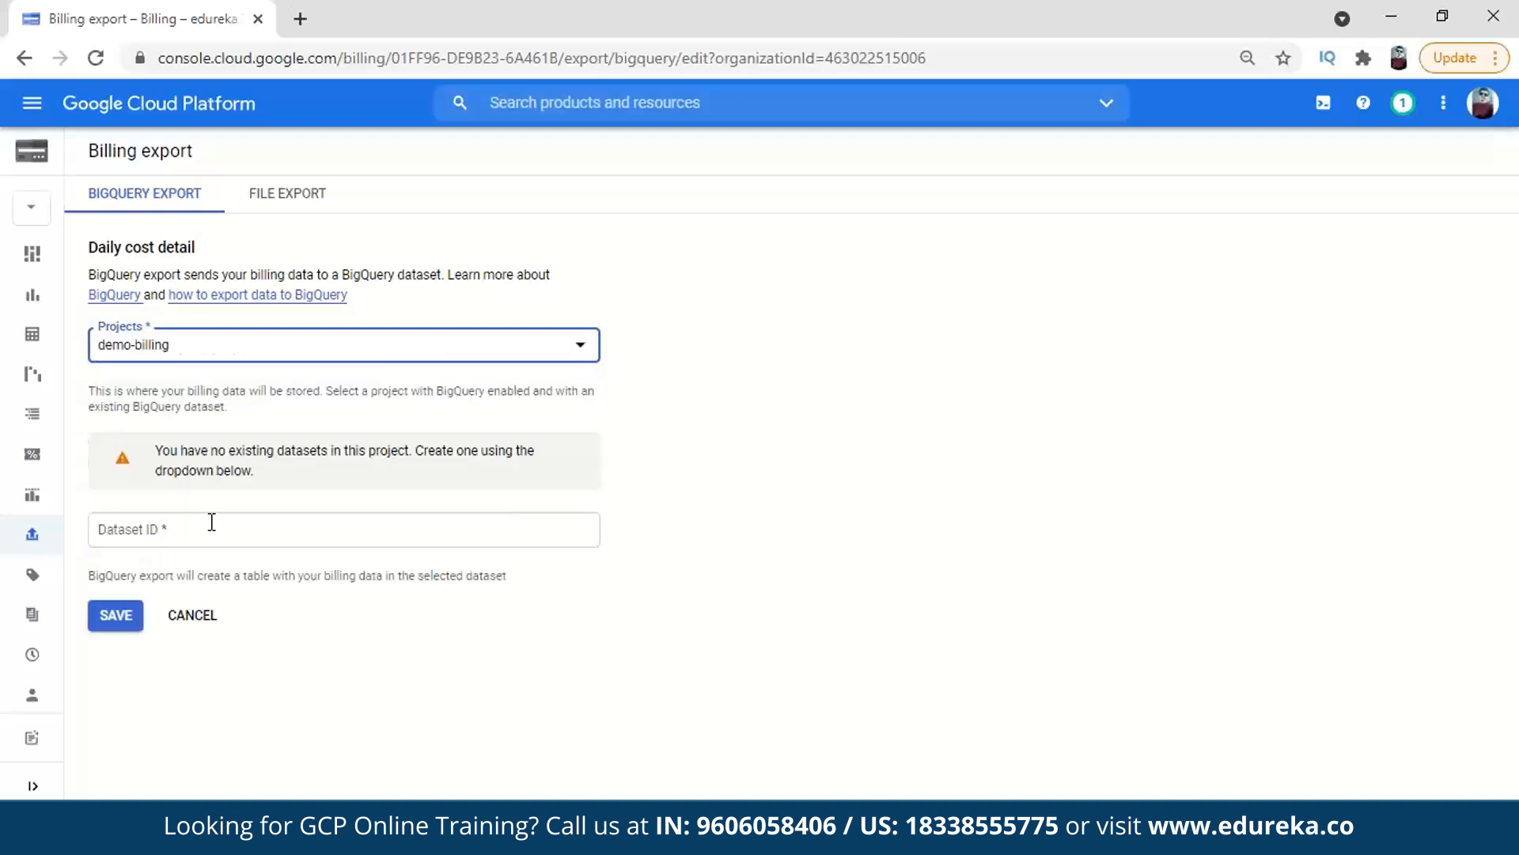
Start a new dataset for the export with the ID demo-bill-bq and the default data location
left_click(213, 521)
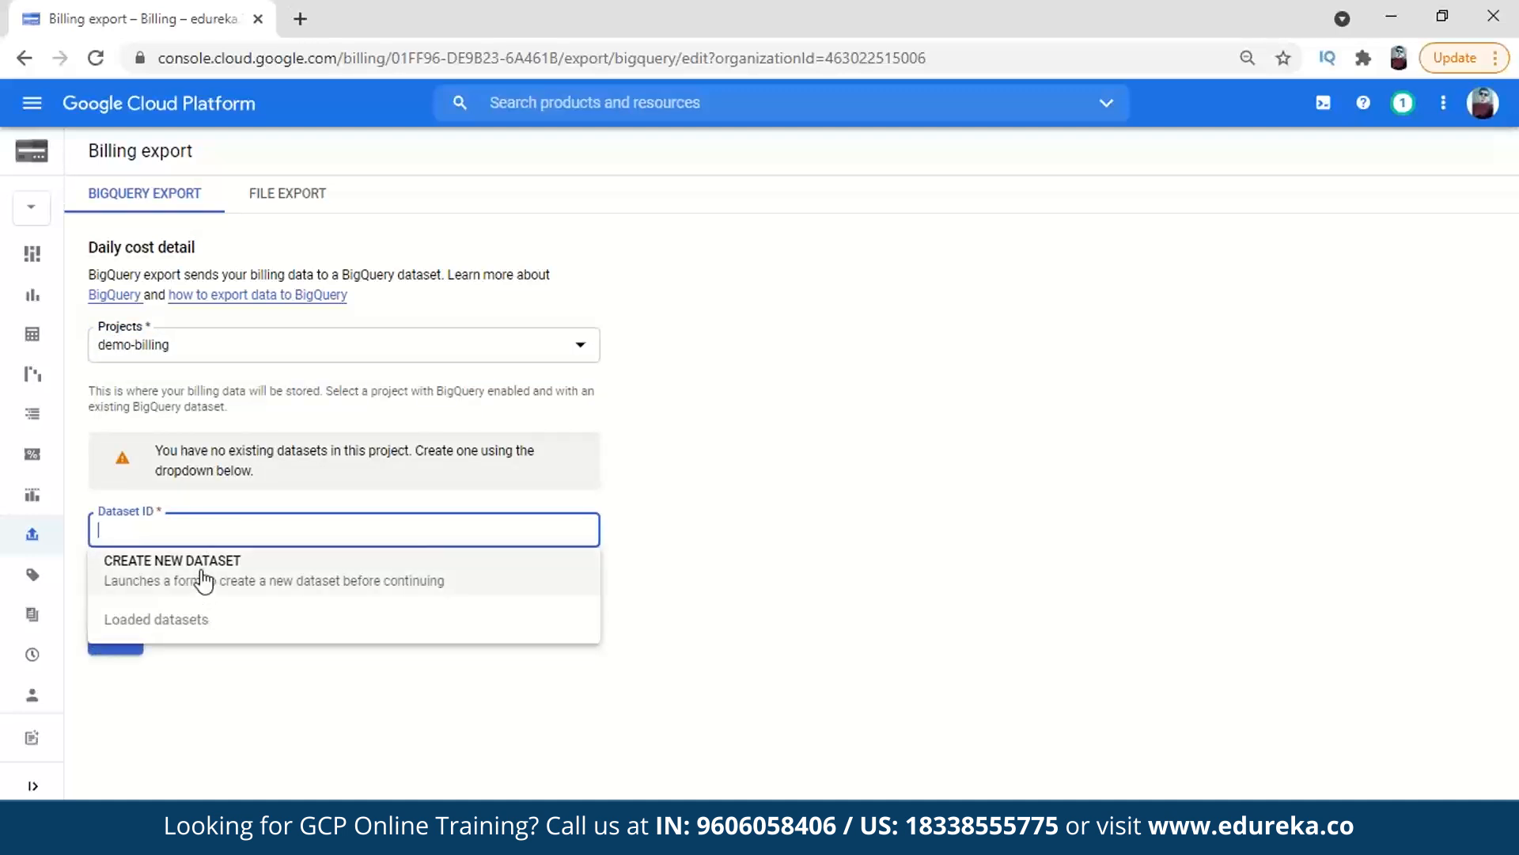
left_click(203, 577)
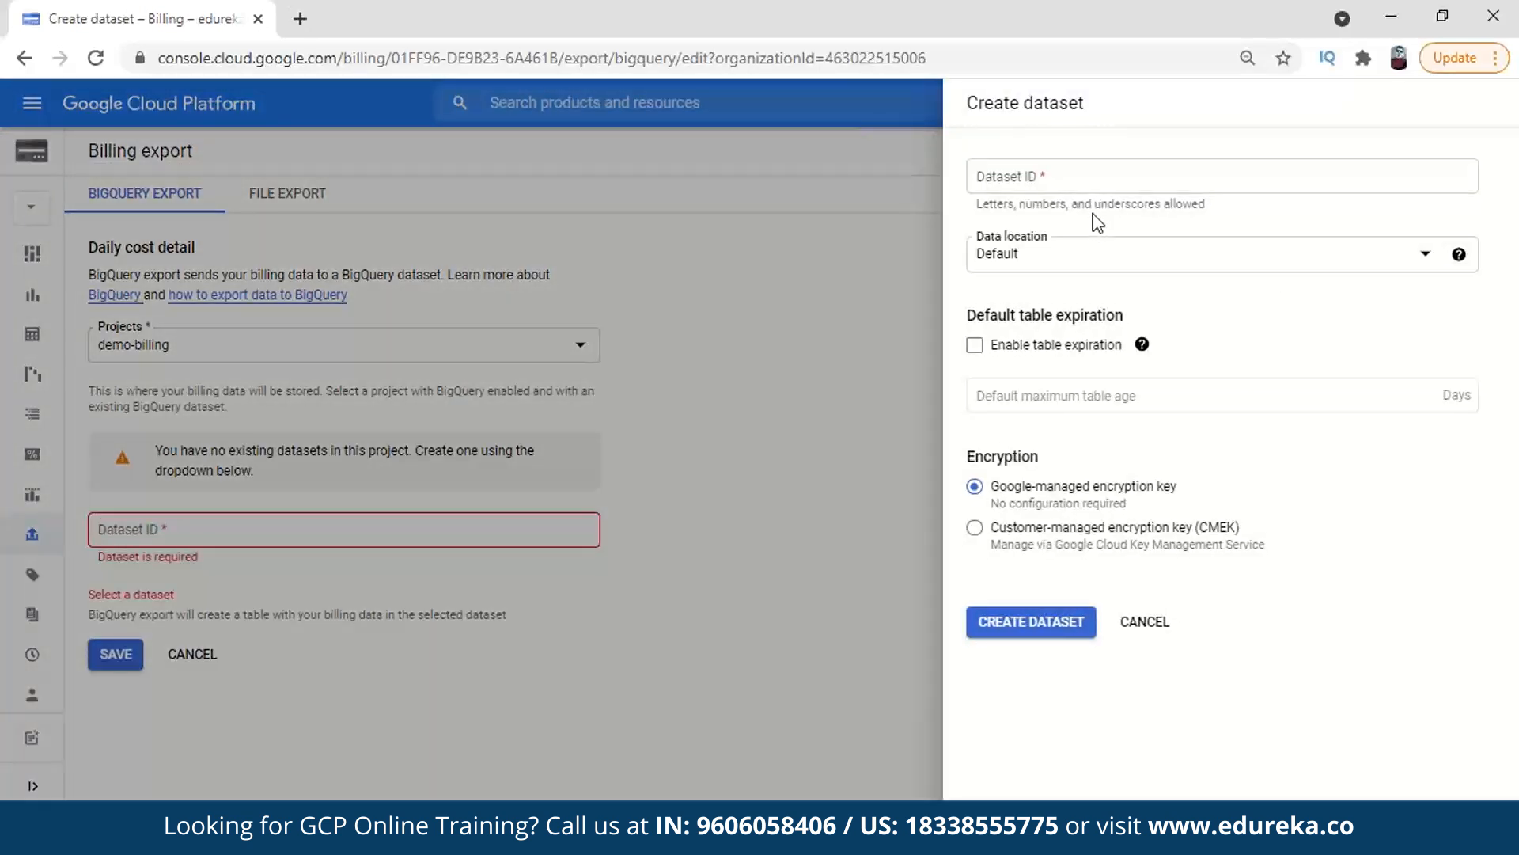
left_click(1076, 183)
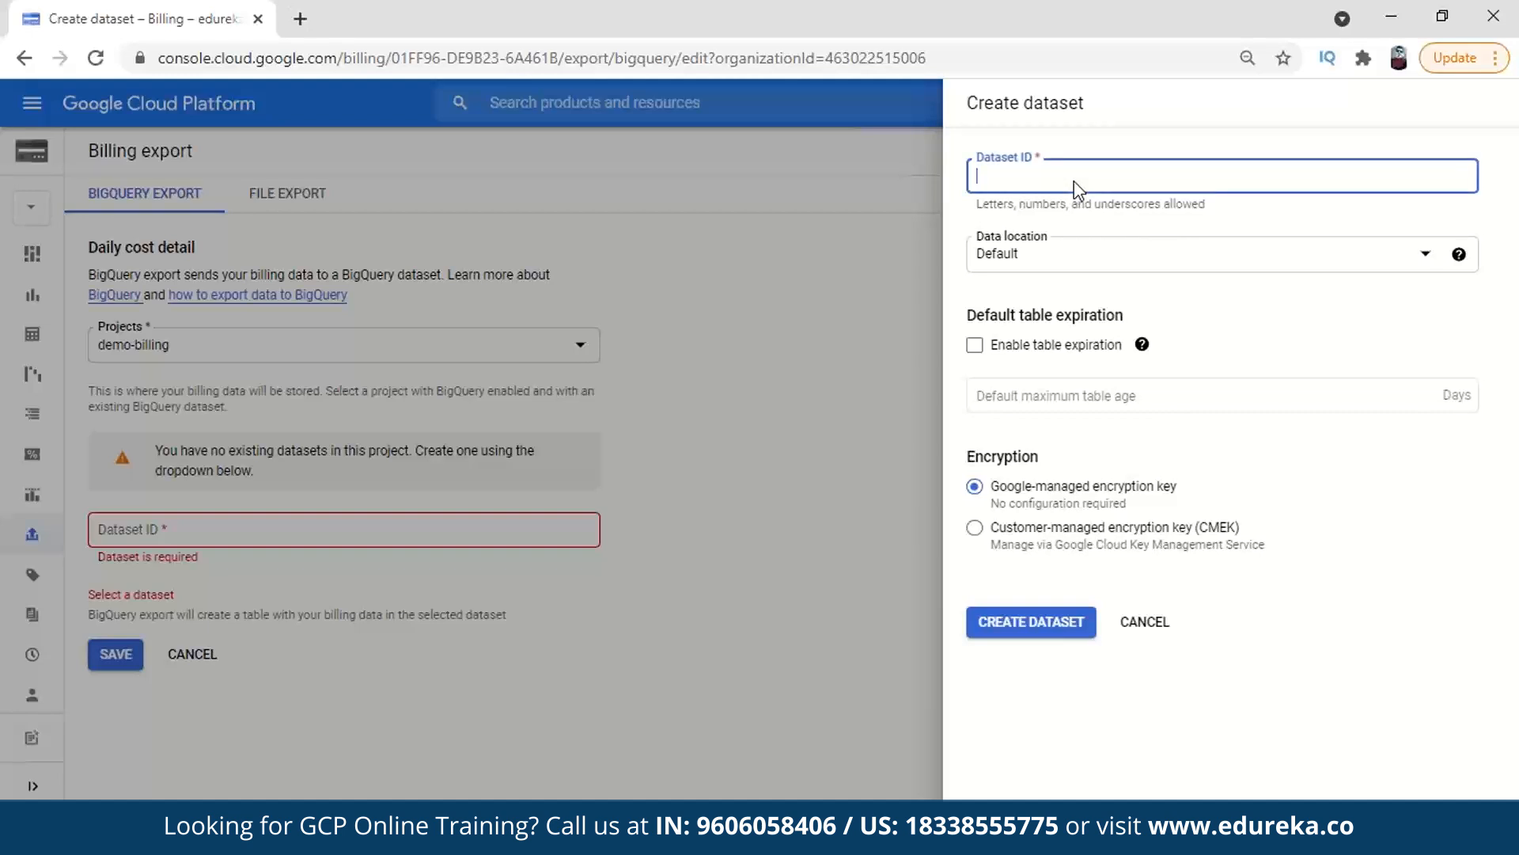
type("demo-bi")
left_click(1149, 254)
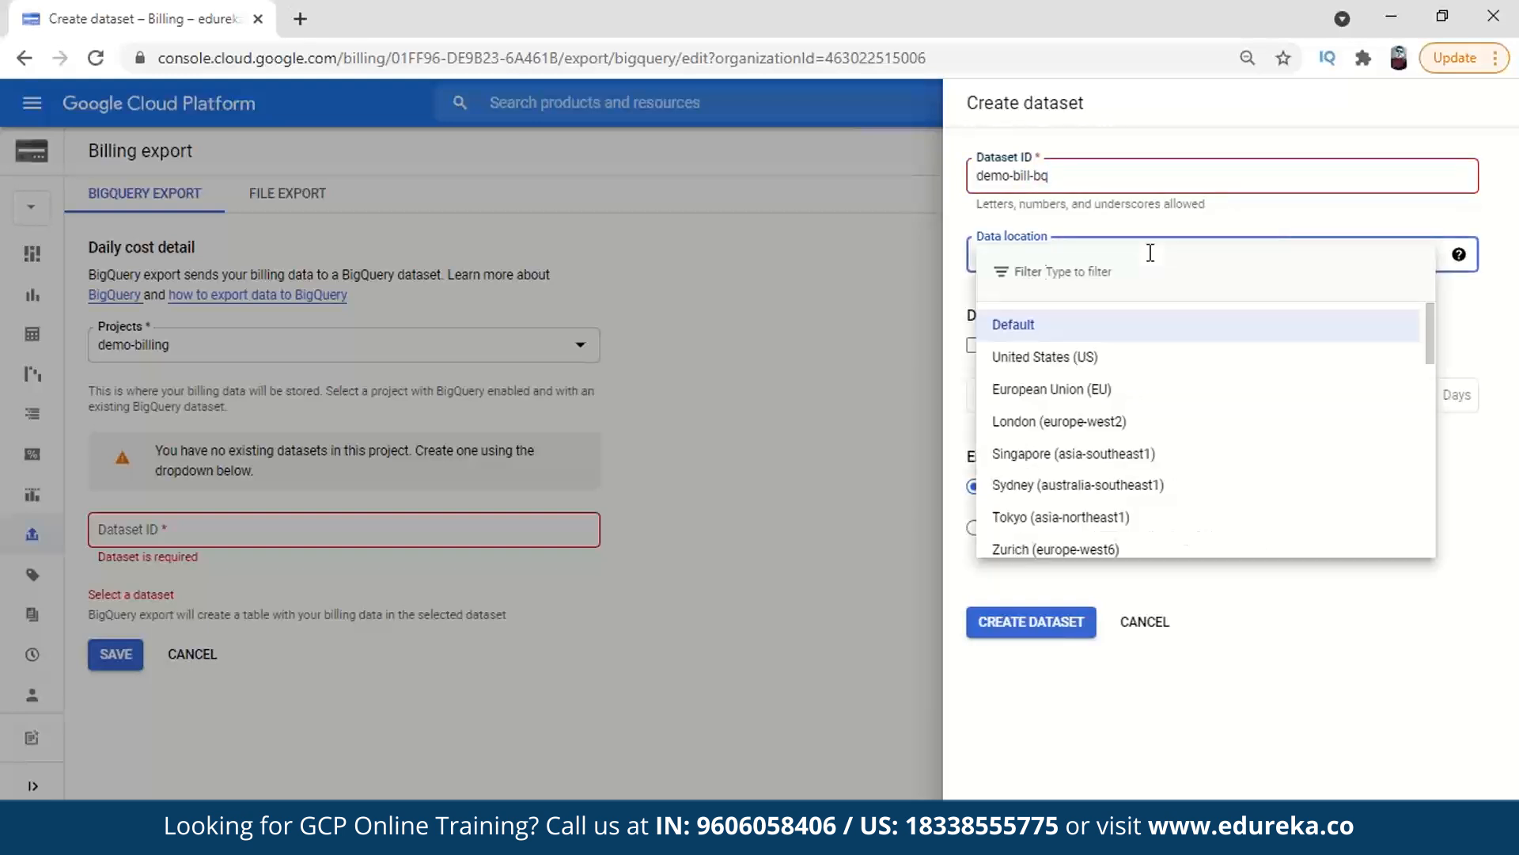
left_click(1498, 617)
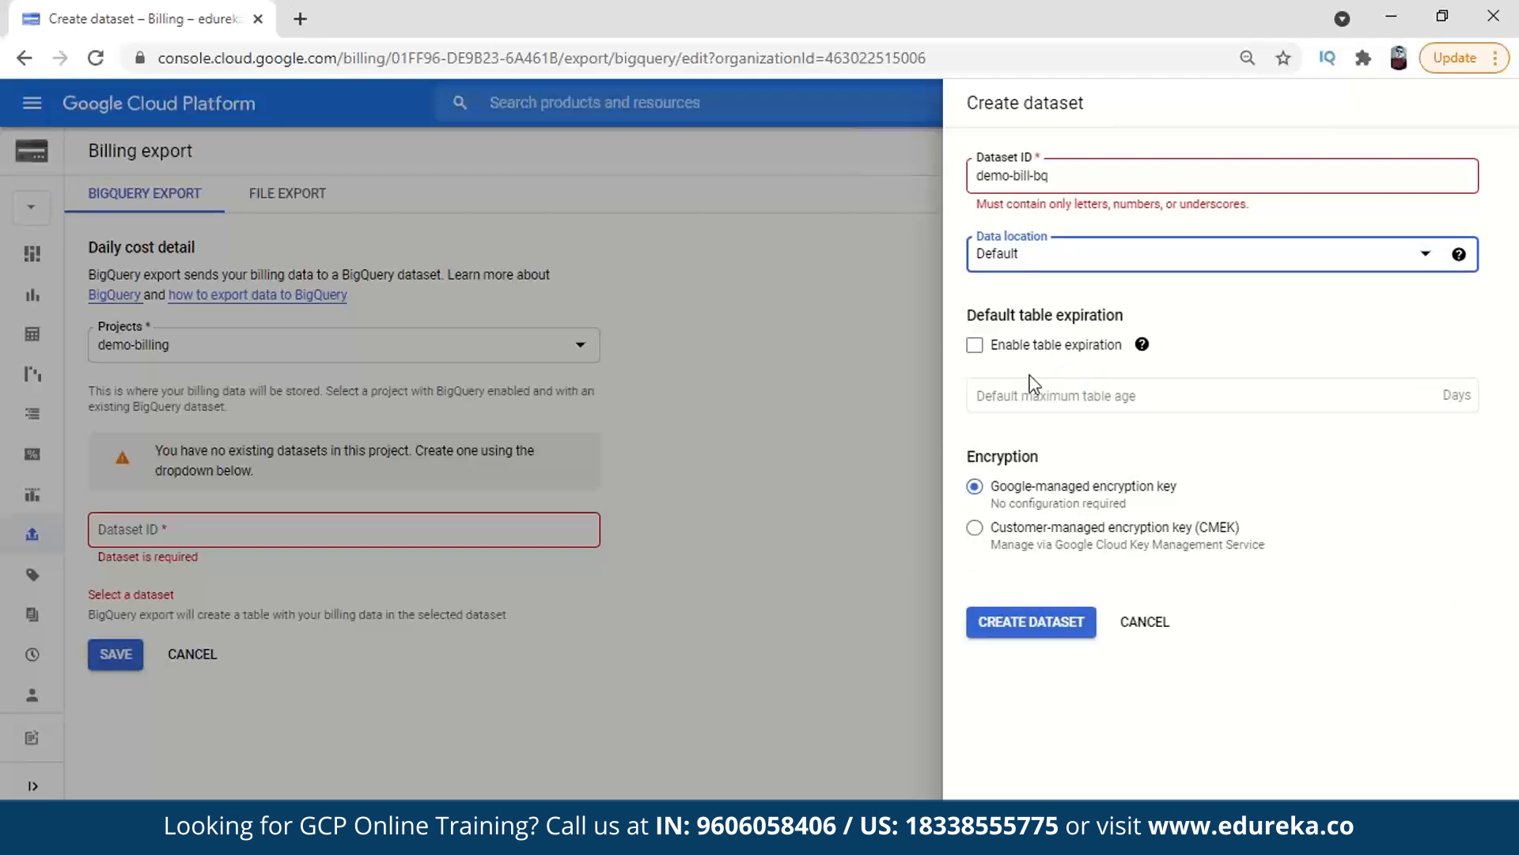
left_click(976, 348)
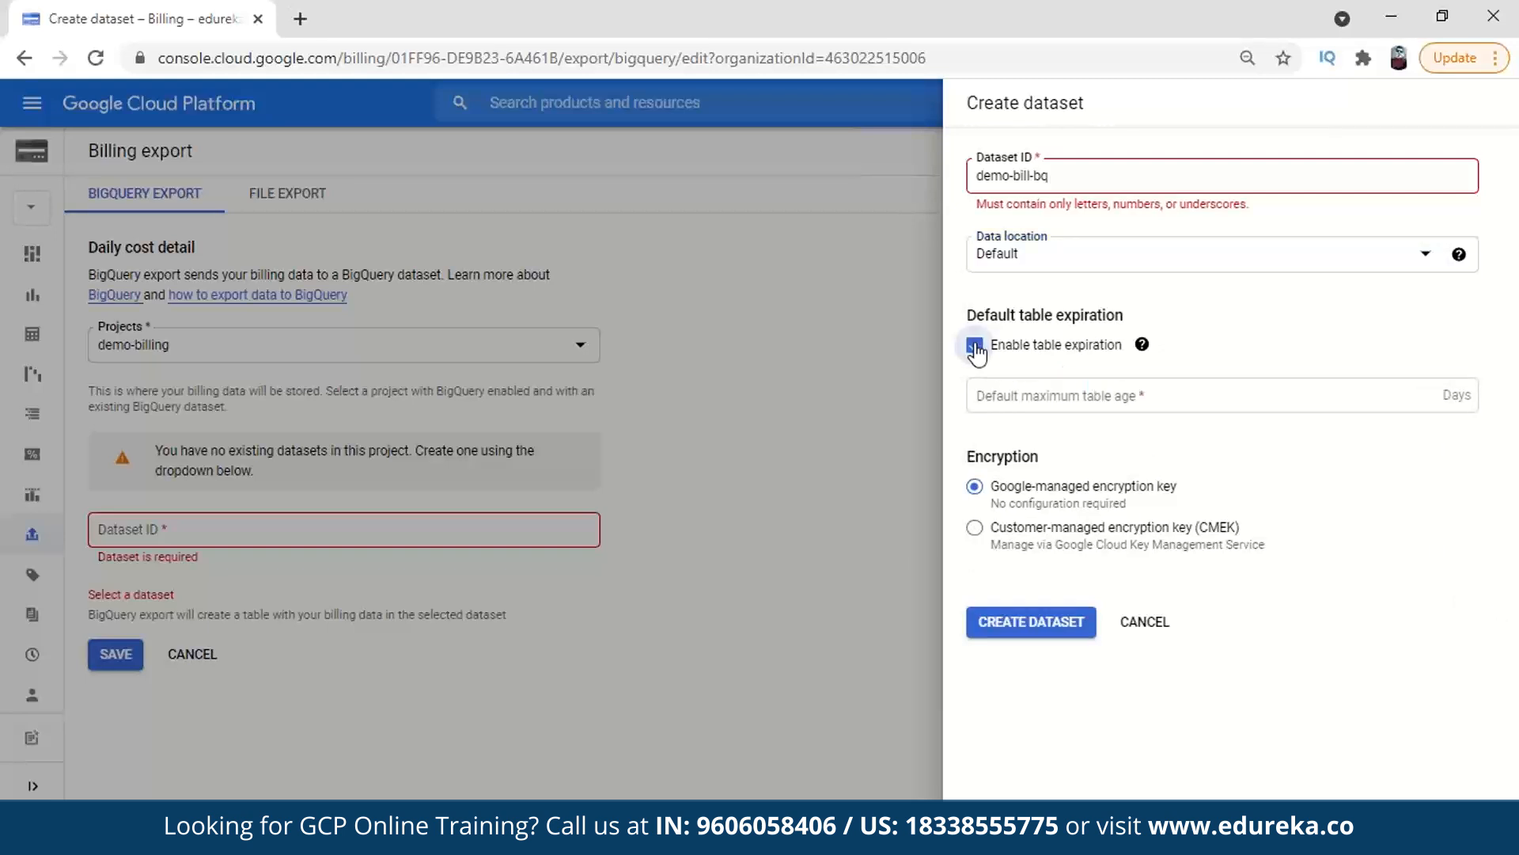
left_click(1084, 393)
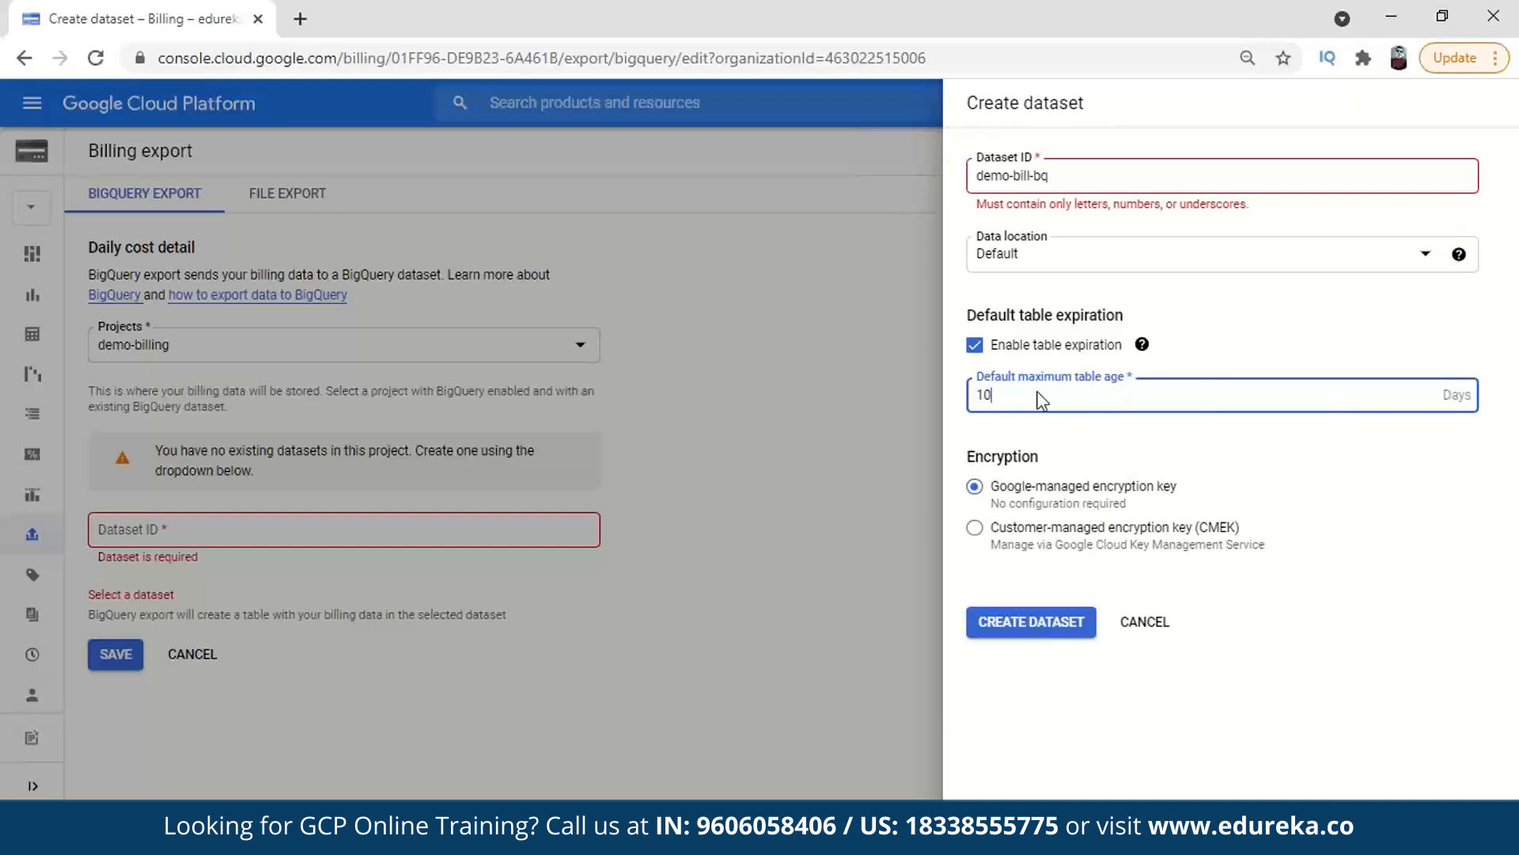
left_click(976, 346)
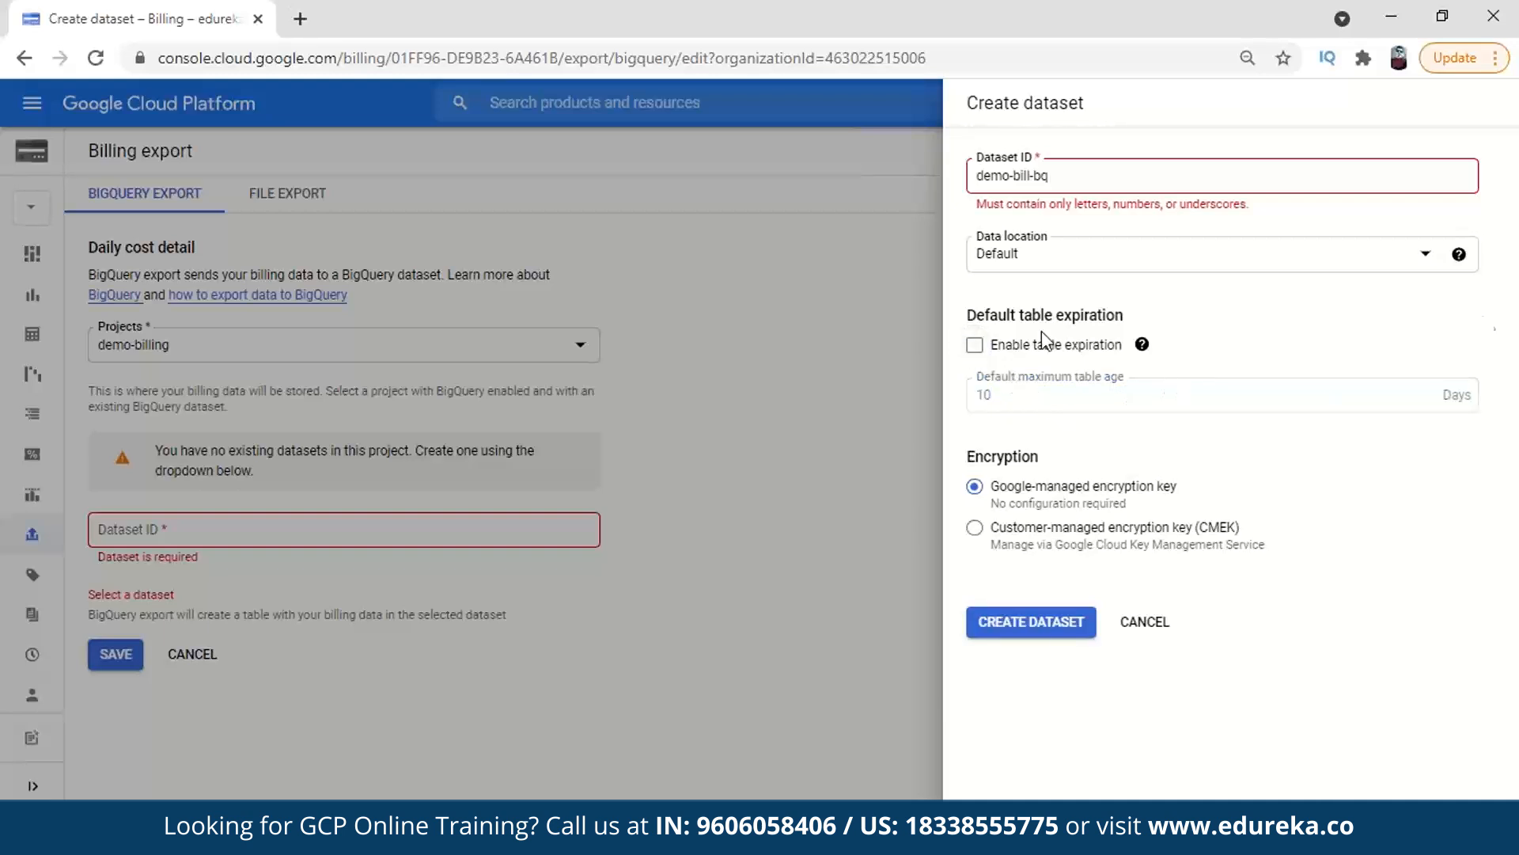
Try to create the dataset, and change its ID to demobillbq
left_click(1055, 622)
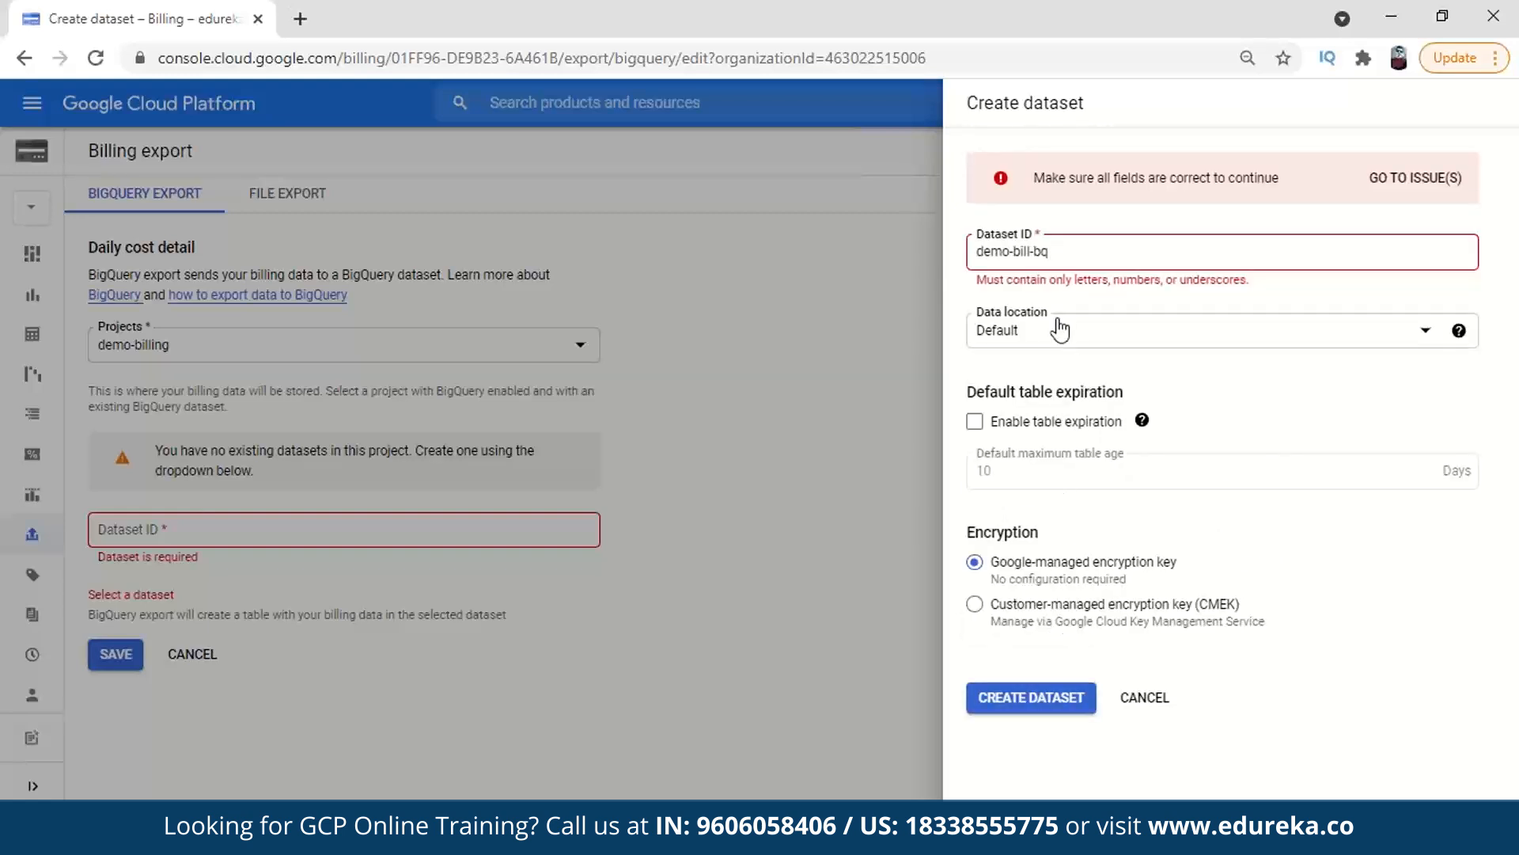
left_click(1010, 250)
key("BackSpace")
left_click(1030, 251)
key("BackSpace")
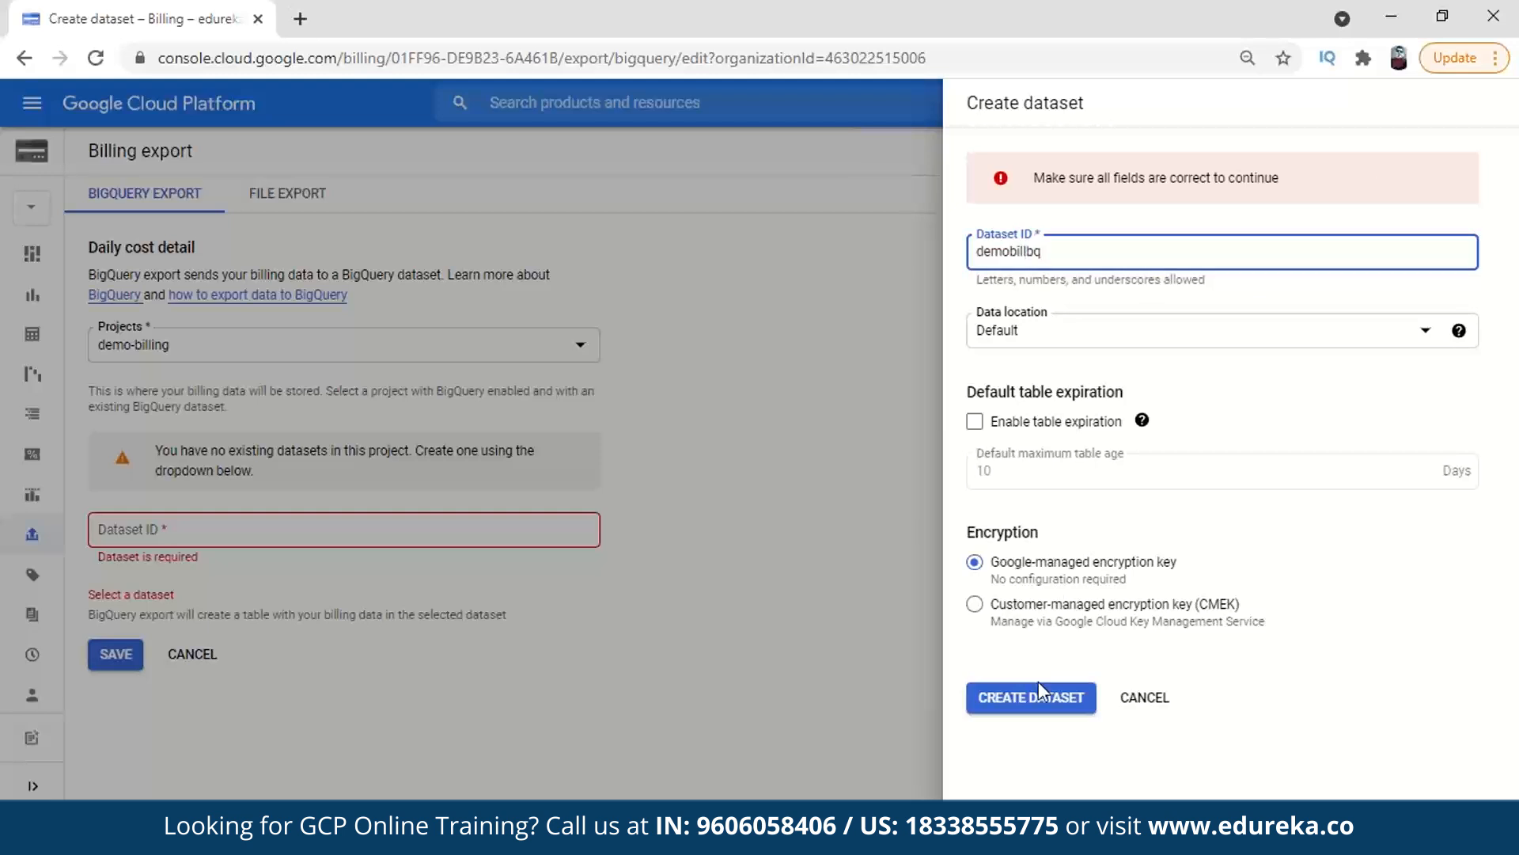
Create the dataset and save the daily cost detail export with demobillbq as its destination
left_click(1037, 691)
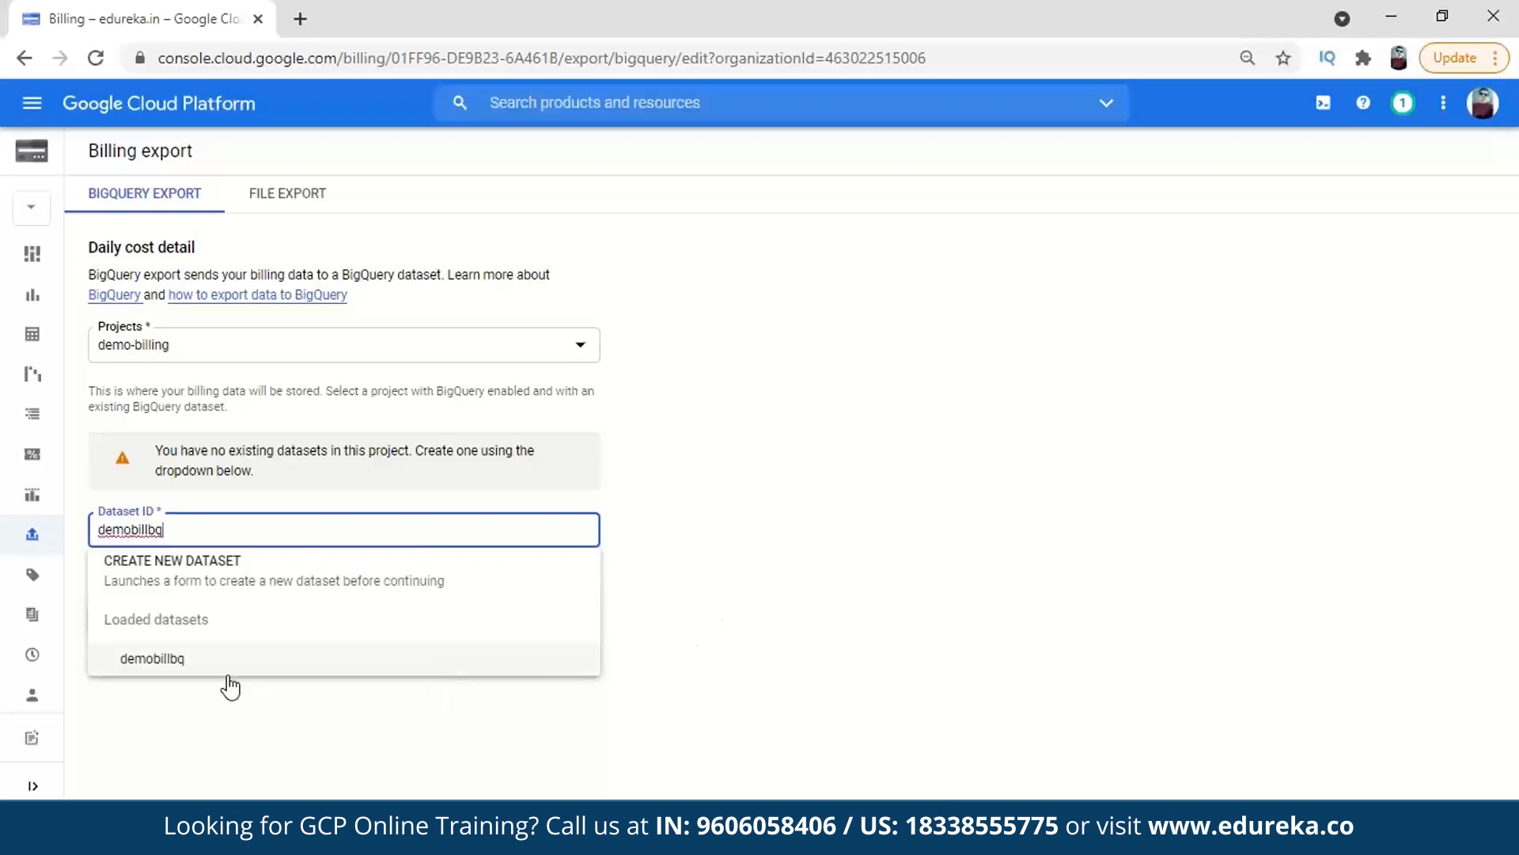
left_click(197, 671)
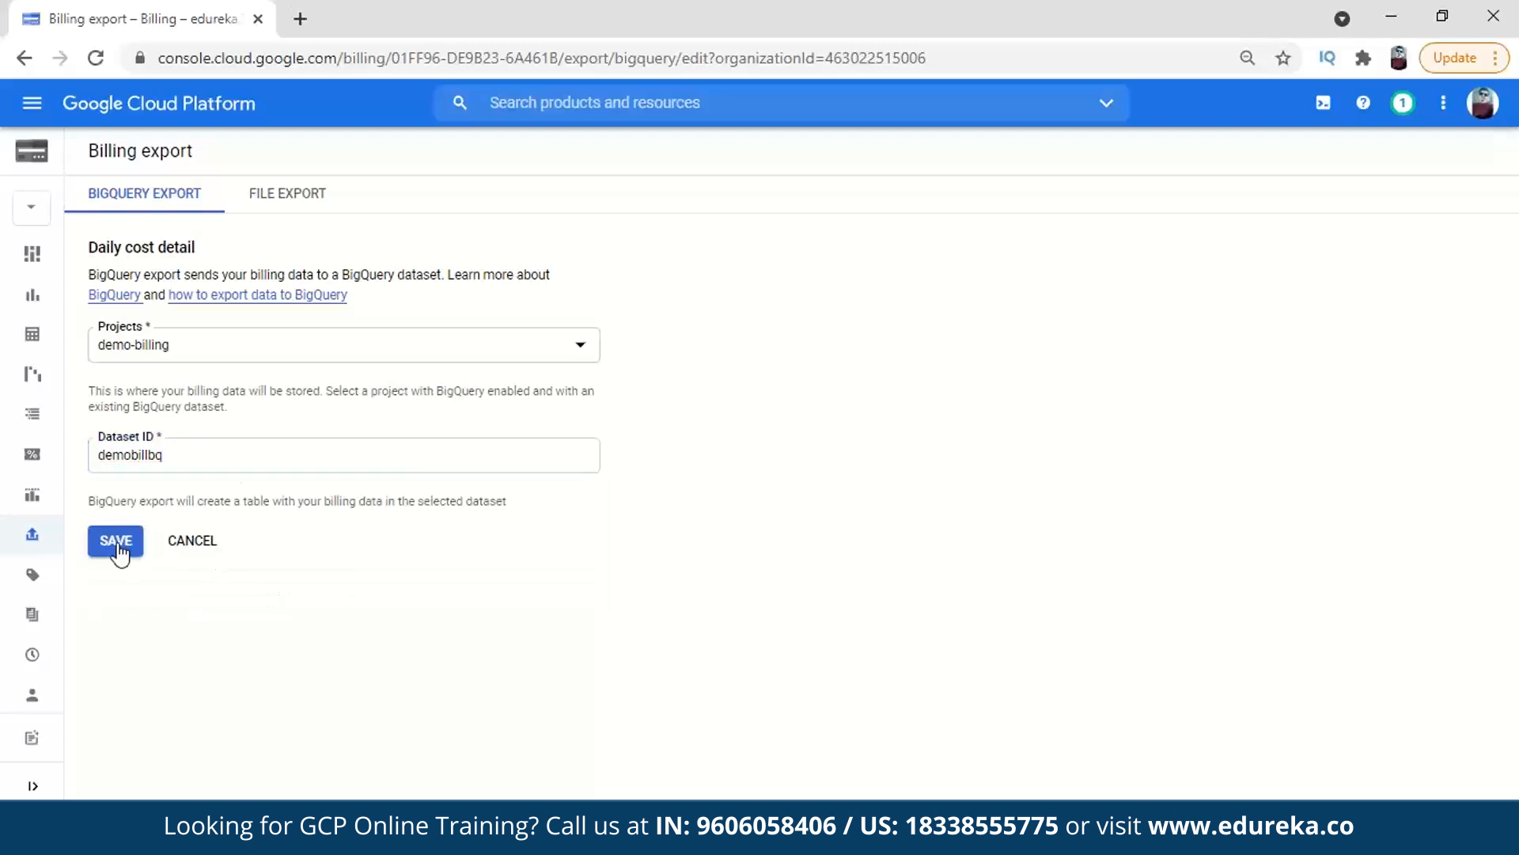
left_click(117, 546)
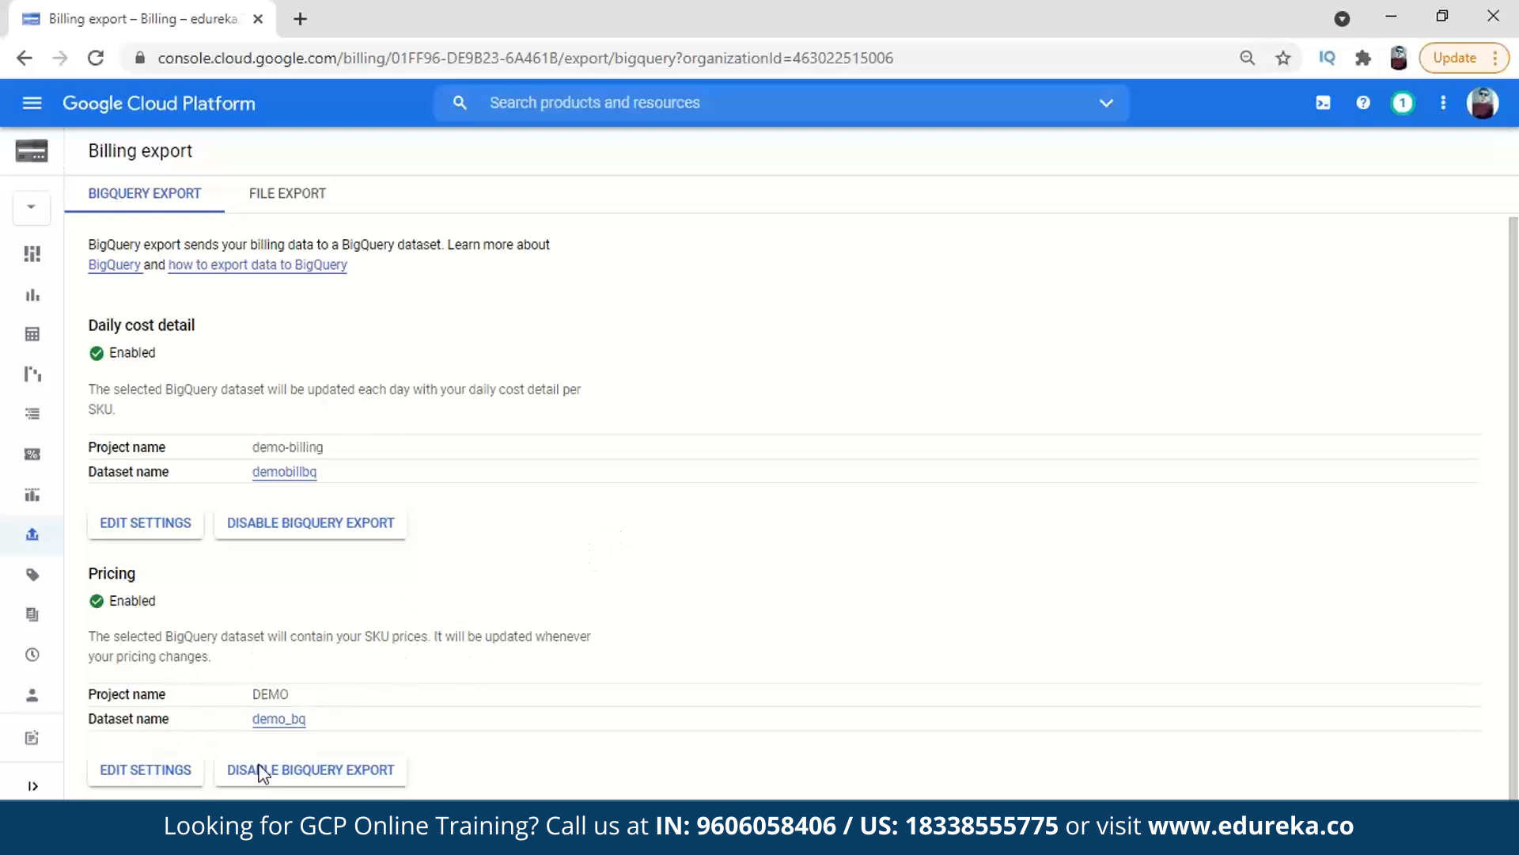
Edit the pricing export settings to use the demo-billing project and the demobillbq dataset
left_click(174, 772)
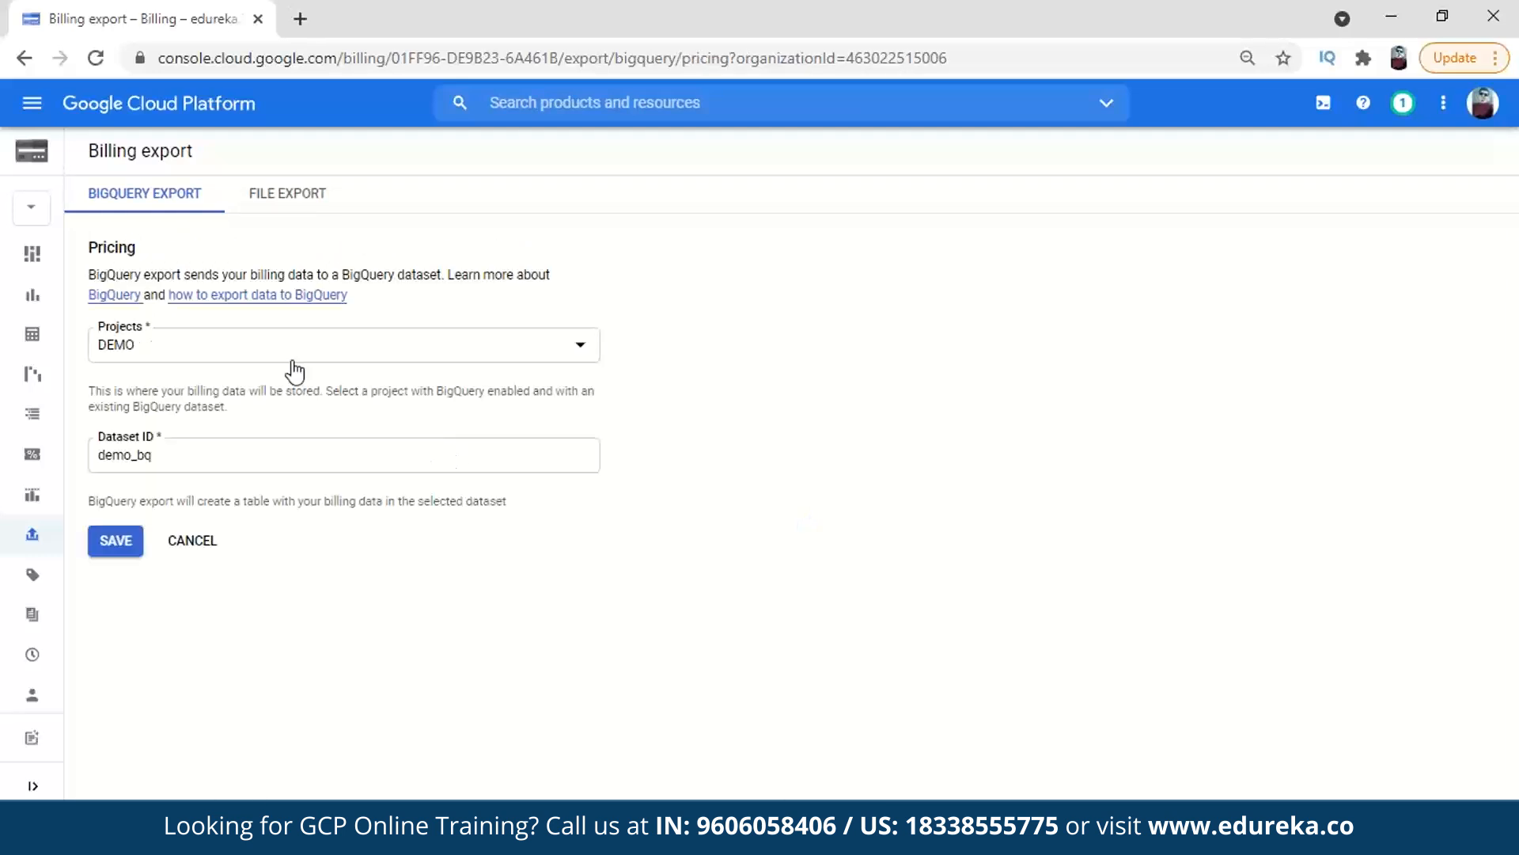
left_click(294, 371)
left_click(261, 440)
left_click(239, 463)
left_click(169, 581)
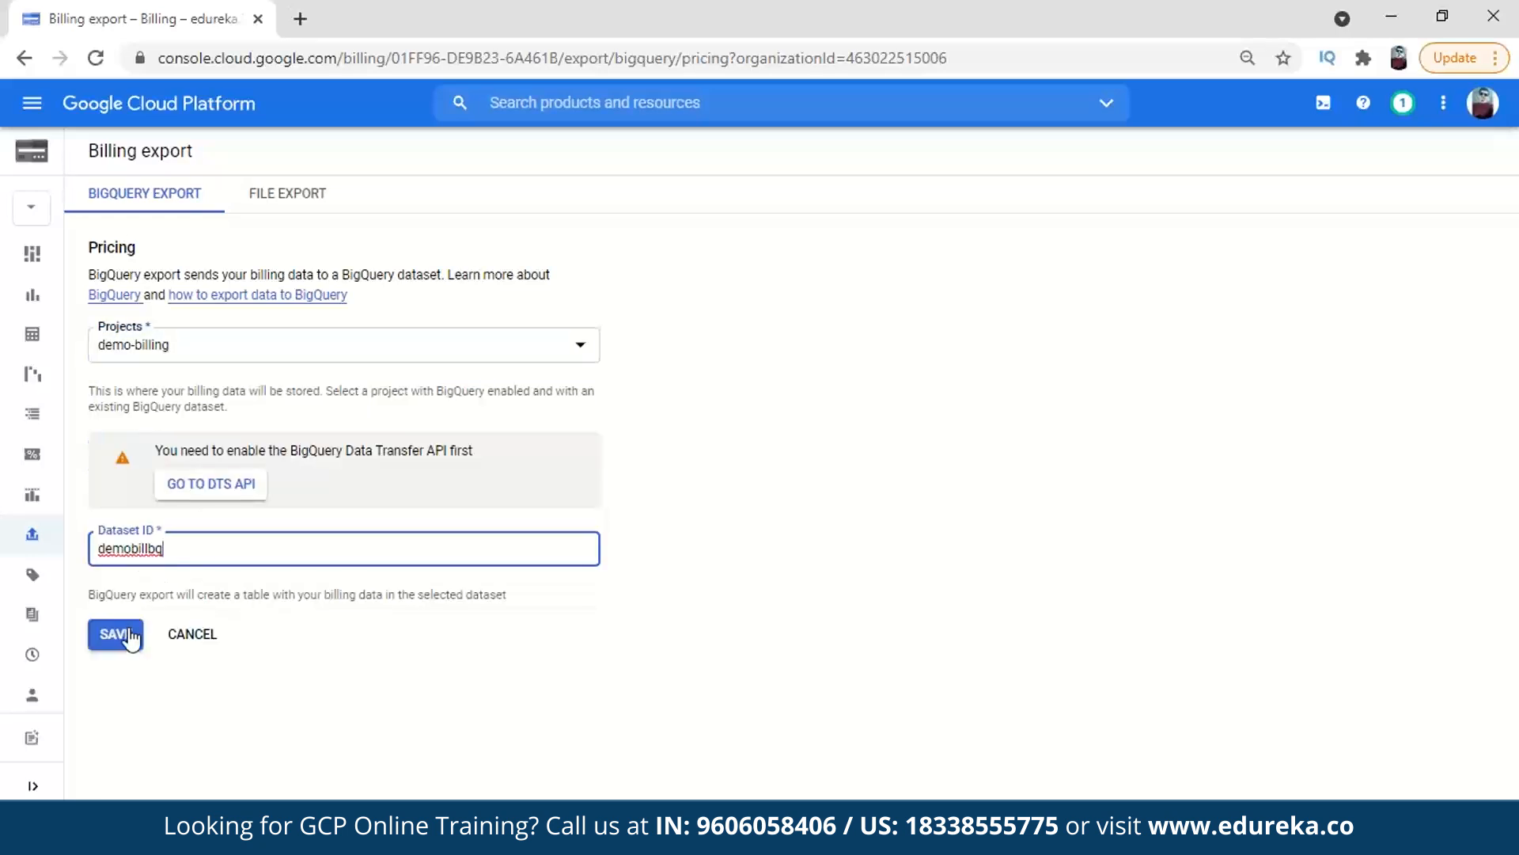
Enable the BigQuery Data Transfer API for the demo-billing project from the pricing export settings
left_click(207, 486)
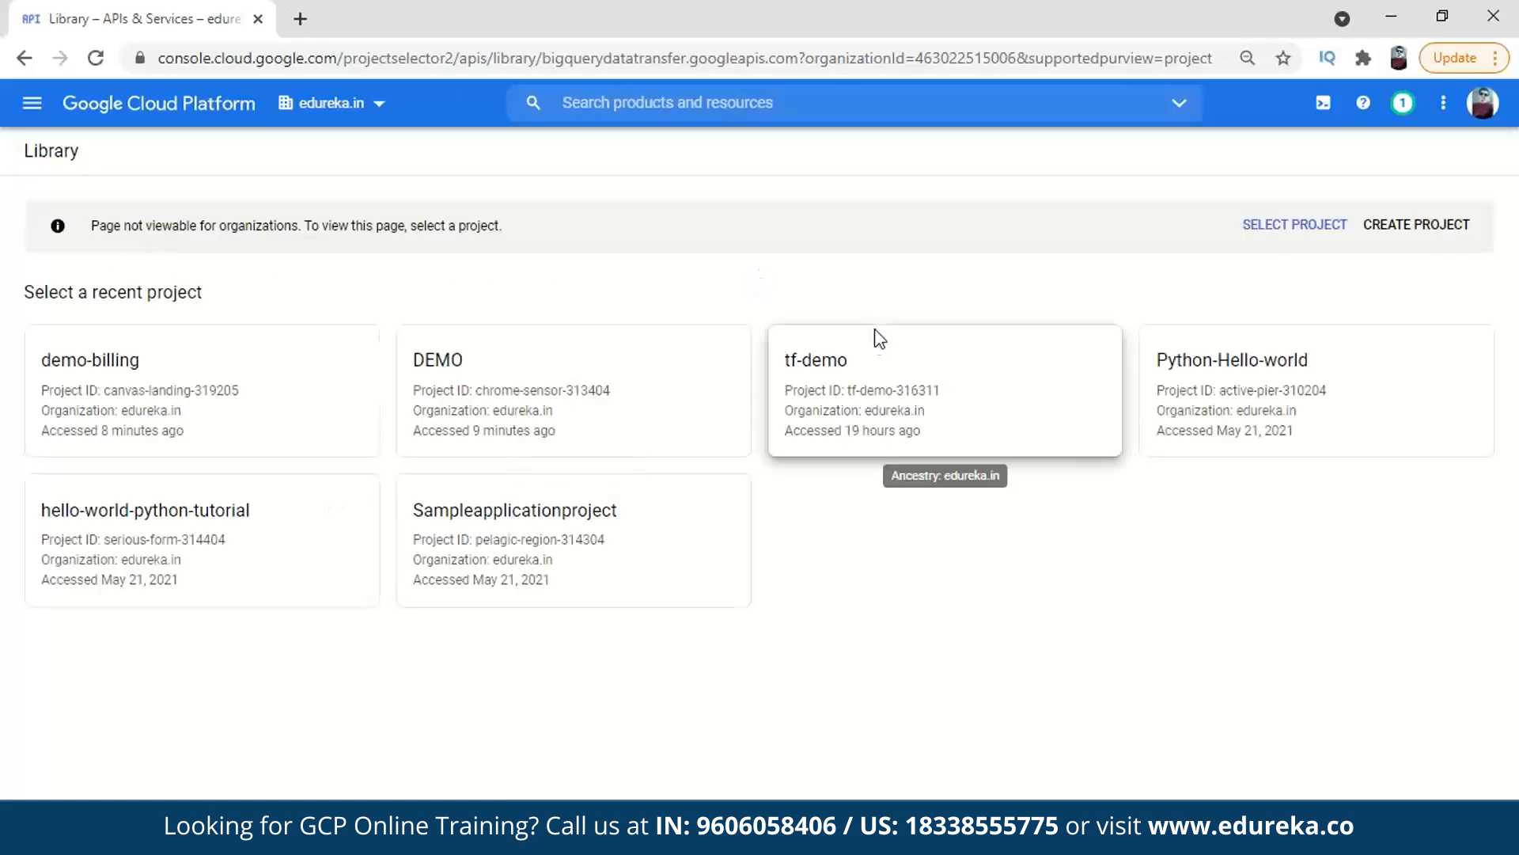
left_click(229, 377)
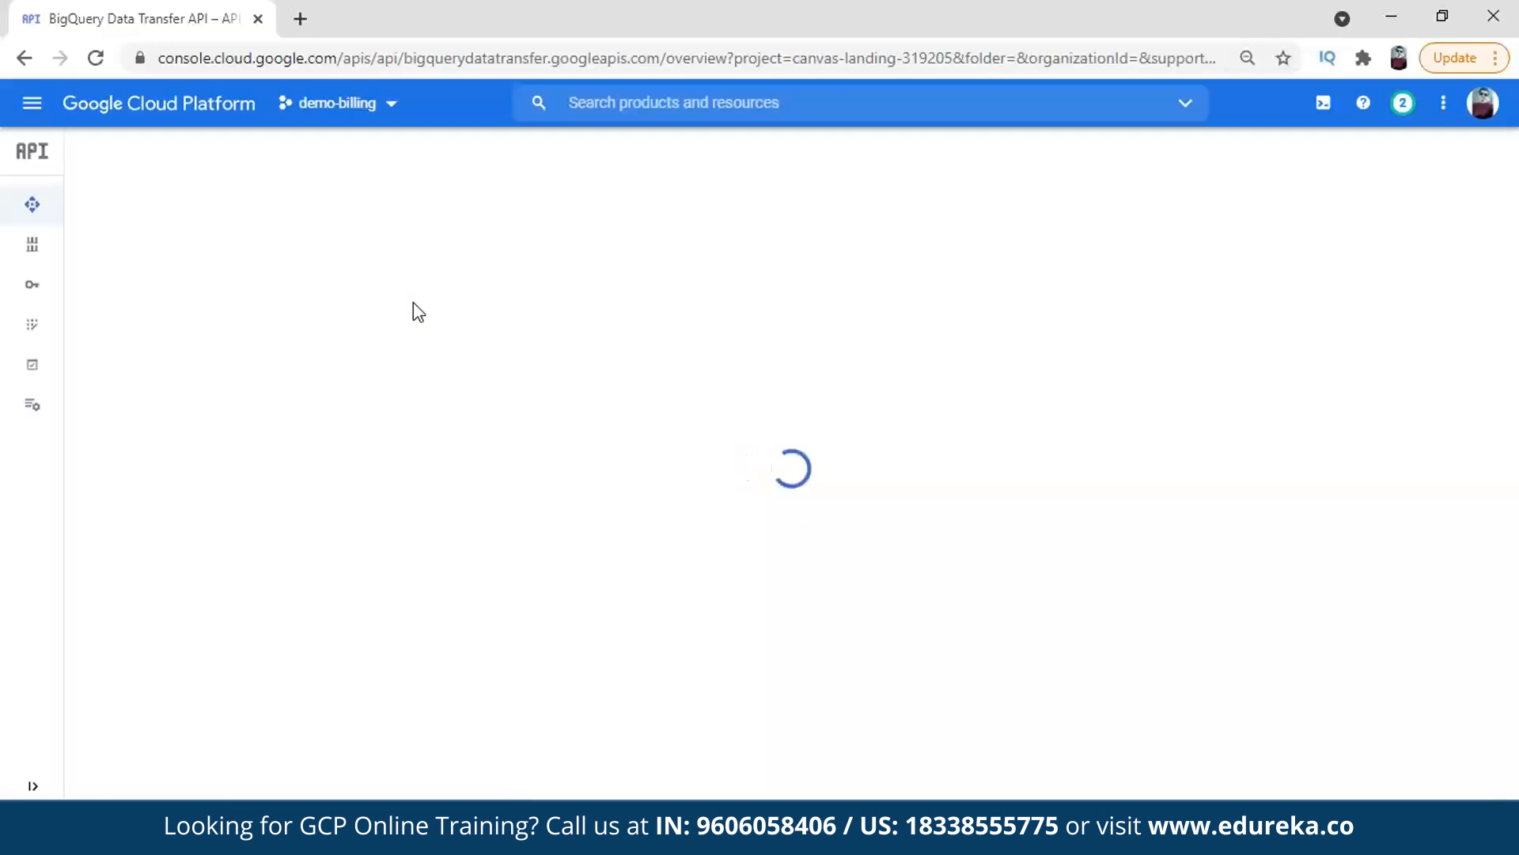
Return to the billing export page and save the pricing export with project demo-billing and dataset ID demobillbq
left_click(34, 106)
left_click(109, 355)
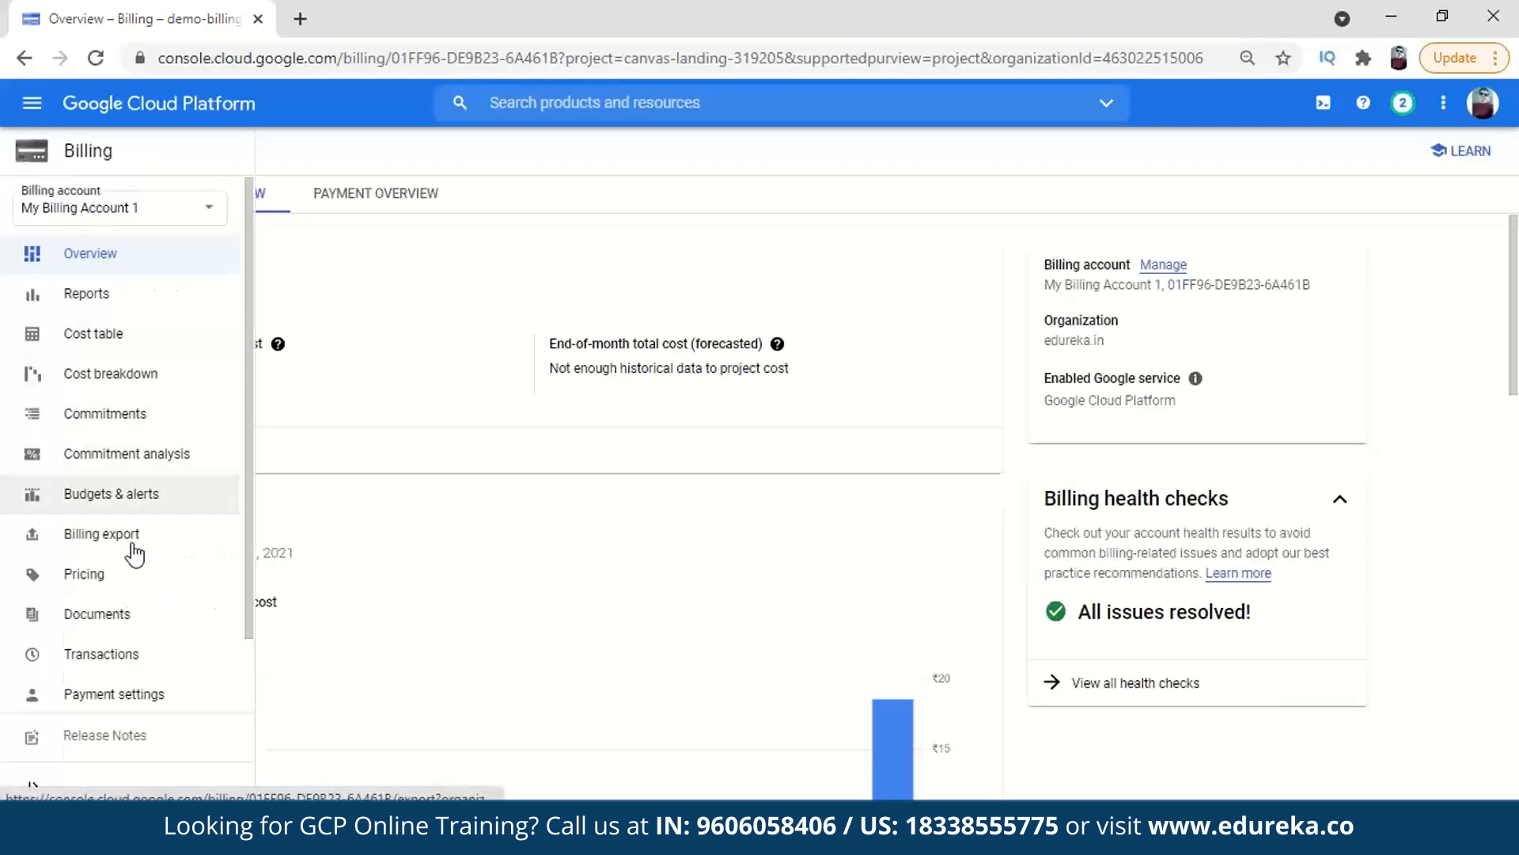
left_click(166, 534)
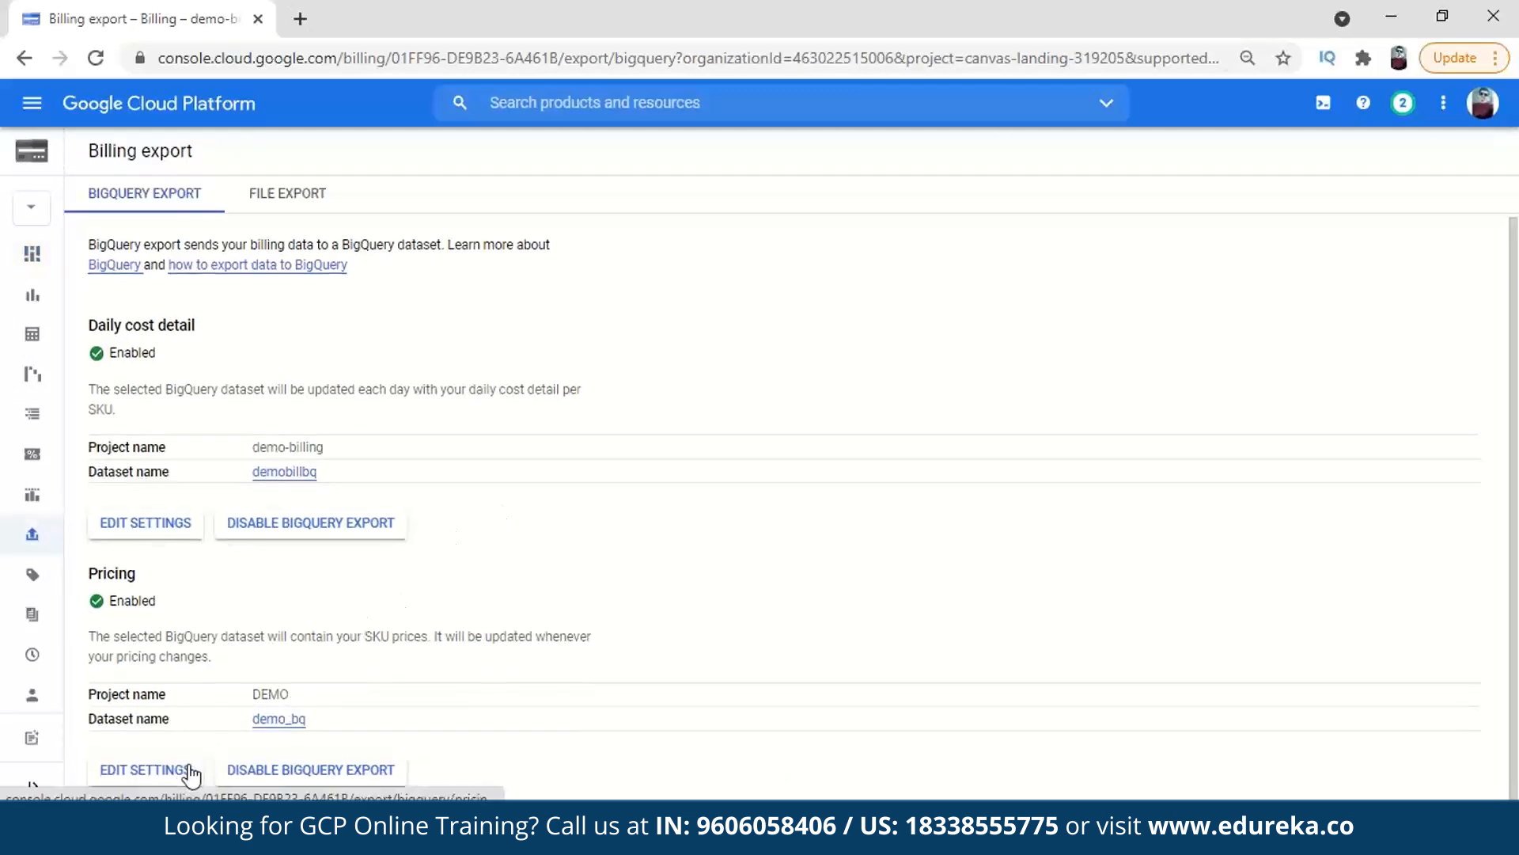
left_click(165, 788)
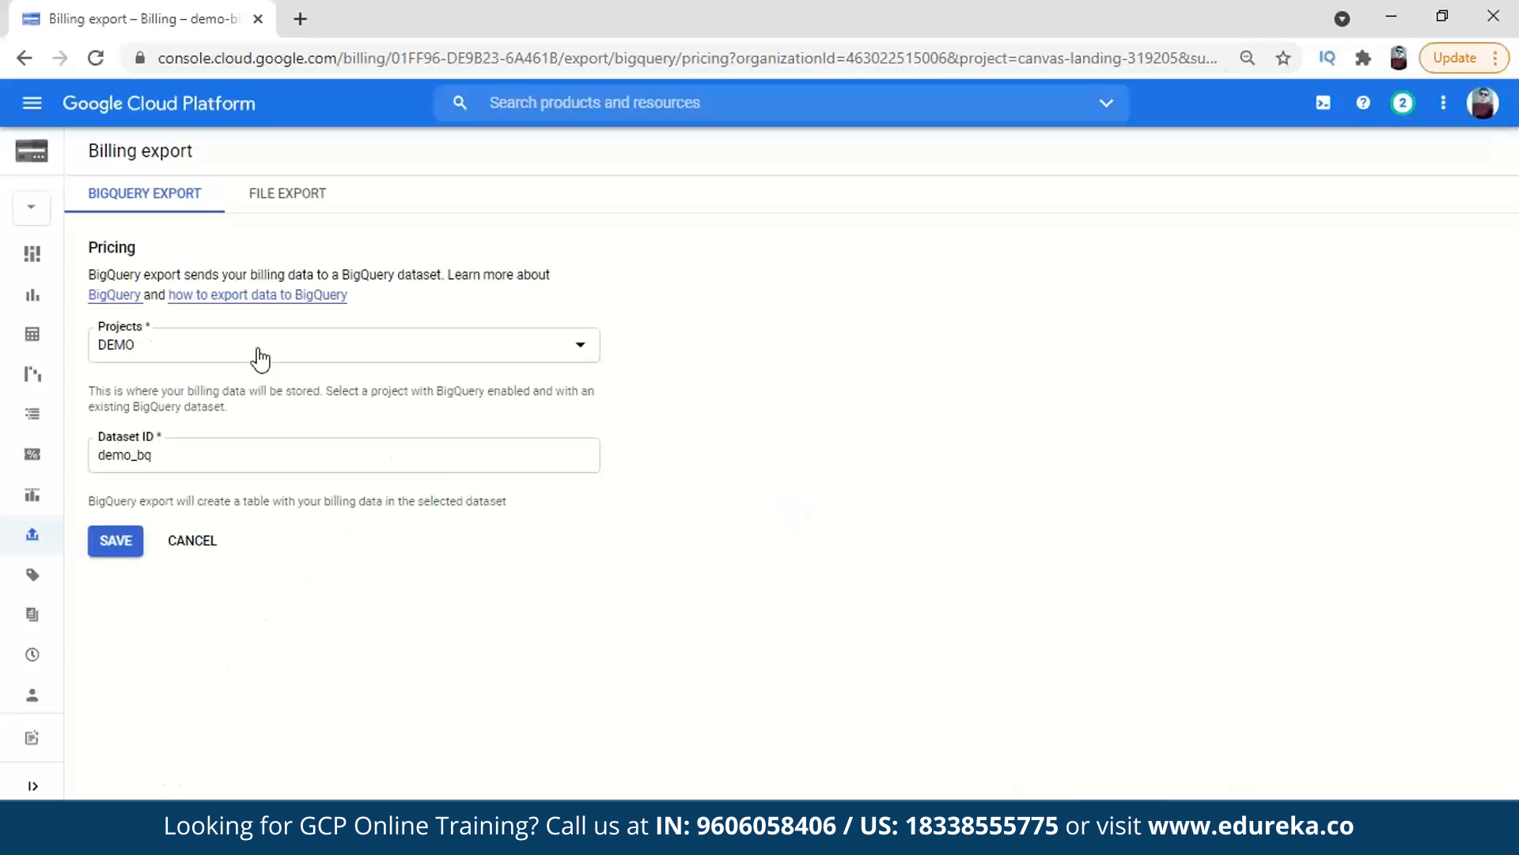
left_click(260, 359)
left_click(248, 435)
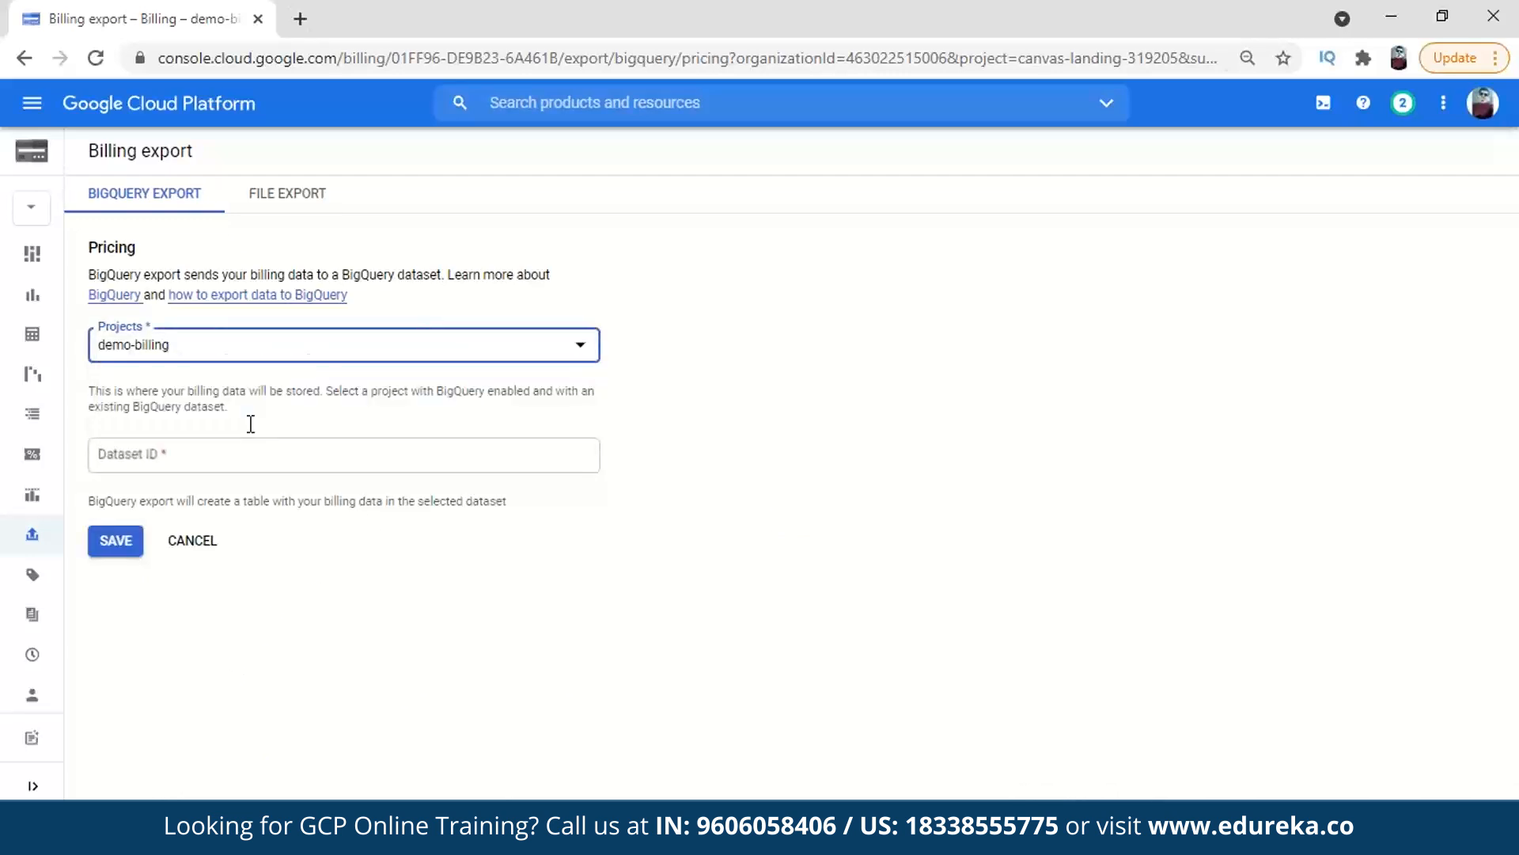
left_click(229, 448)
left_click(253, 590)
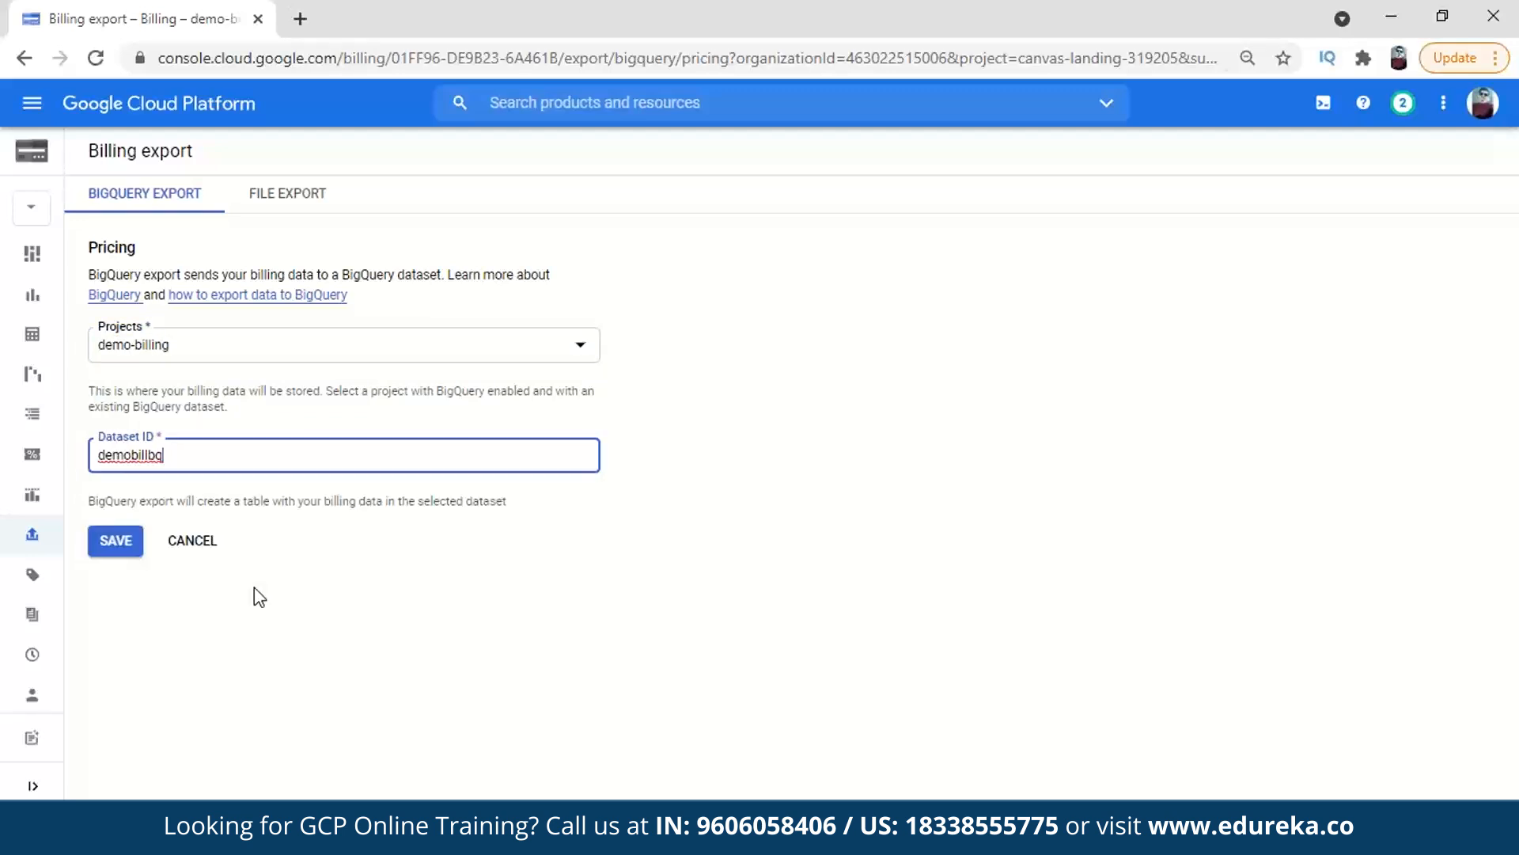
left_click(119, 549)
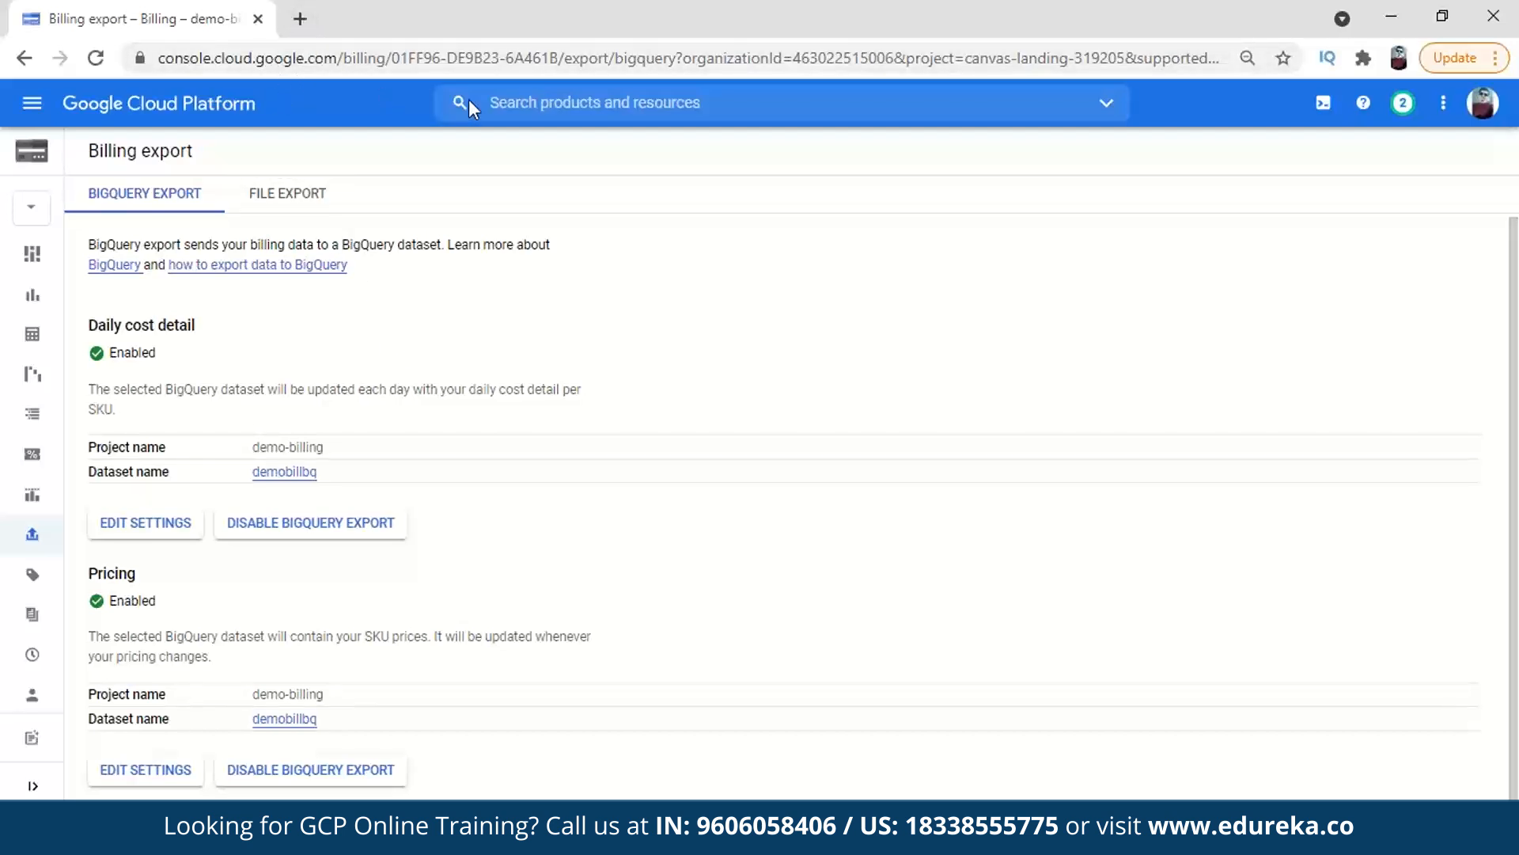
Search for BigQuery, open it in a new browser tab and inspect the demobillbq dataset under the canvas-landing-319205 project
left_click(550, 99)
type("bigq")
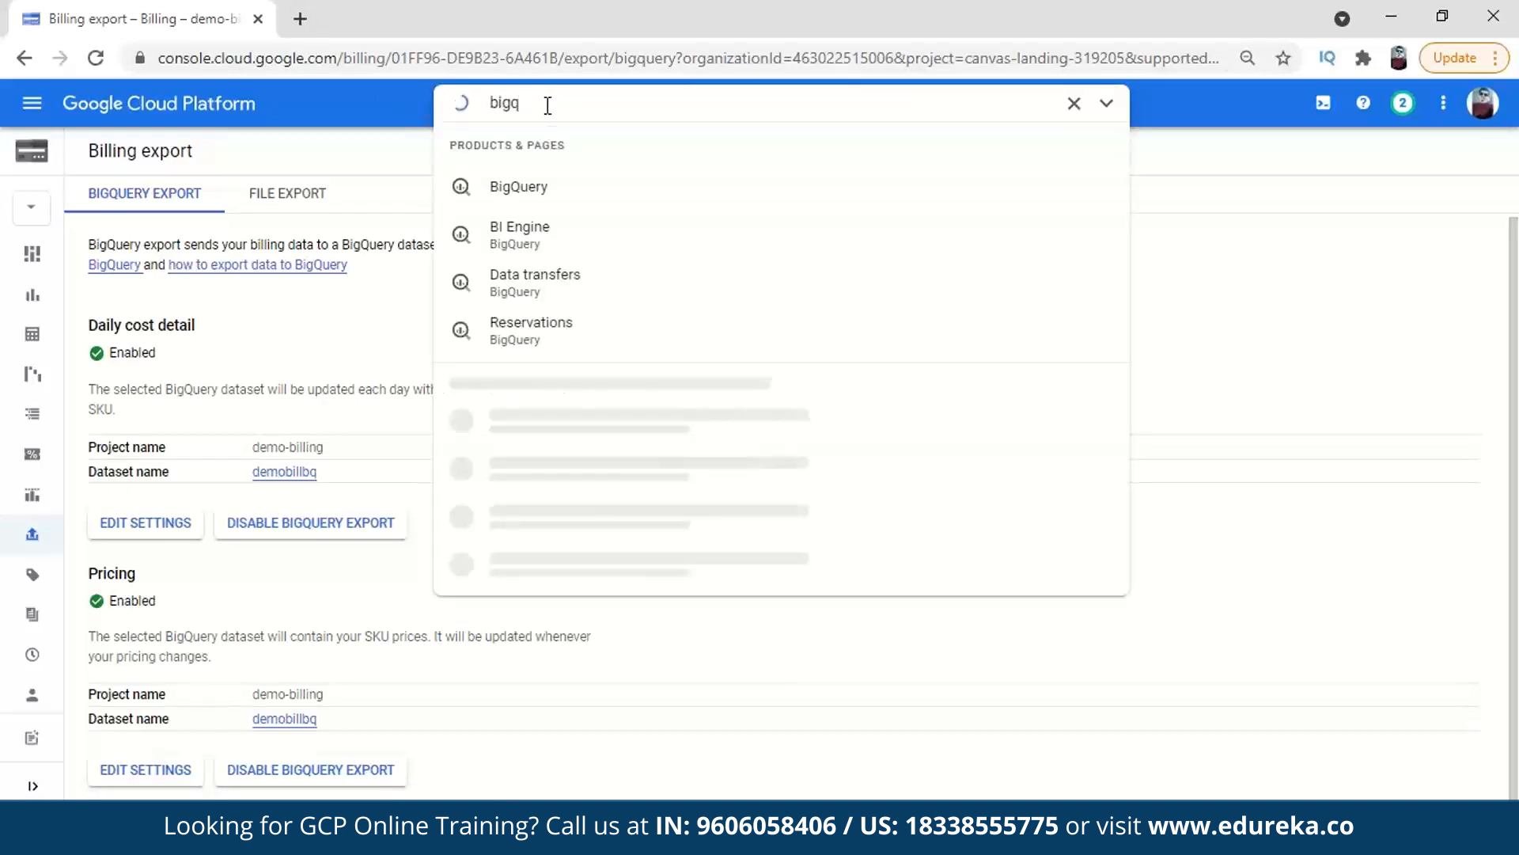
right_click(553, 187)
left_click(605, 200)
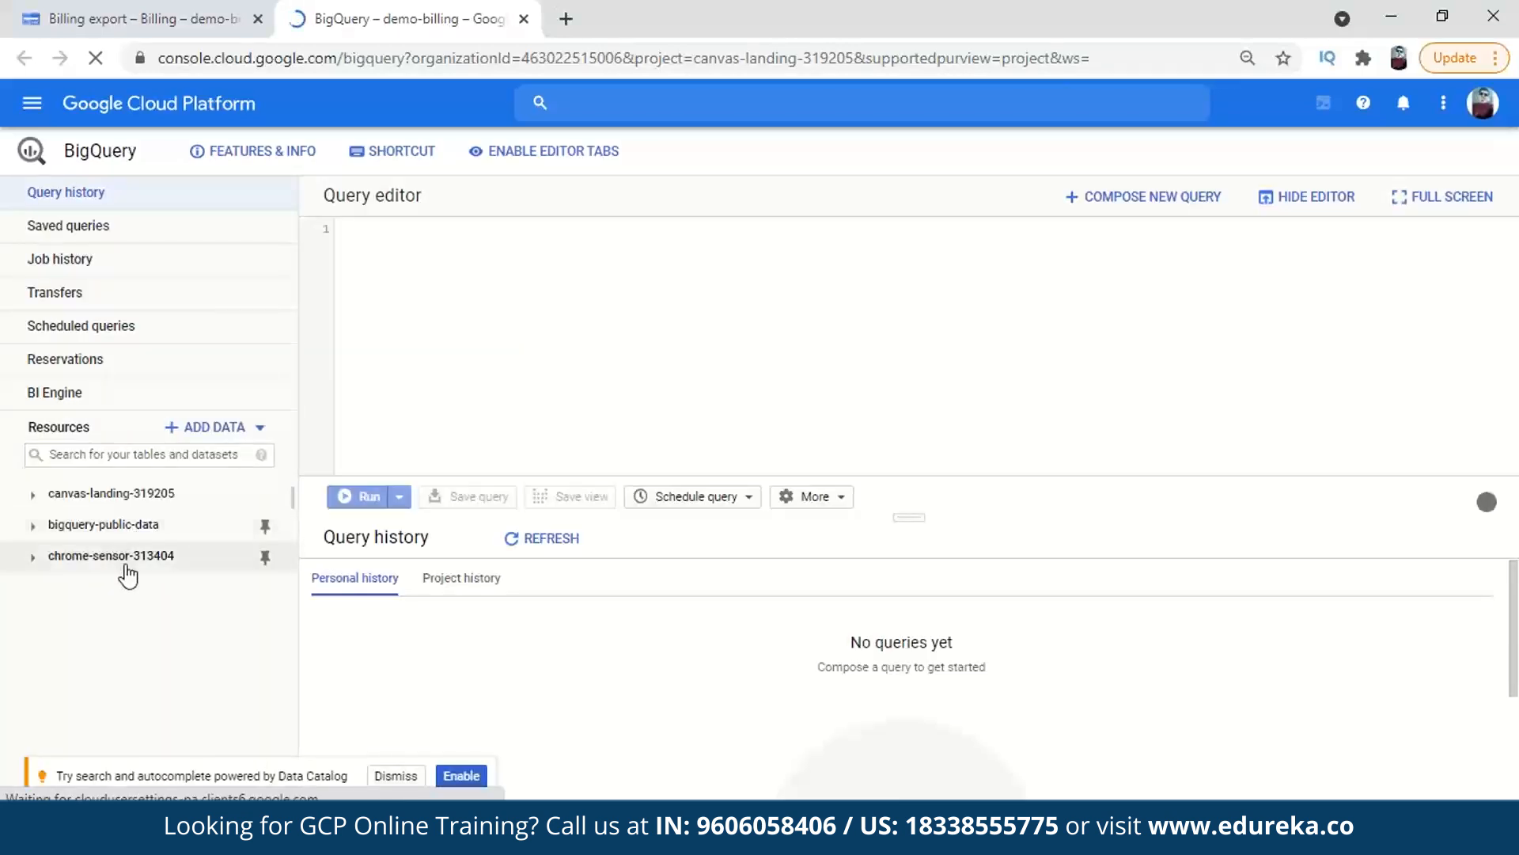
left_click(103, 494)
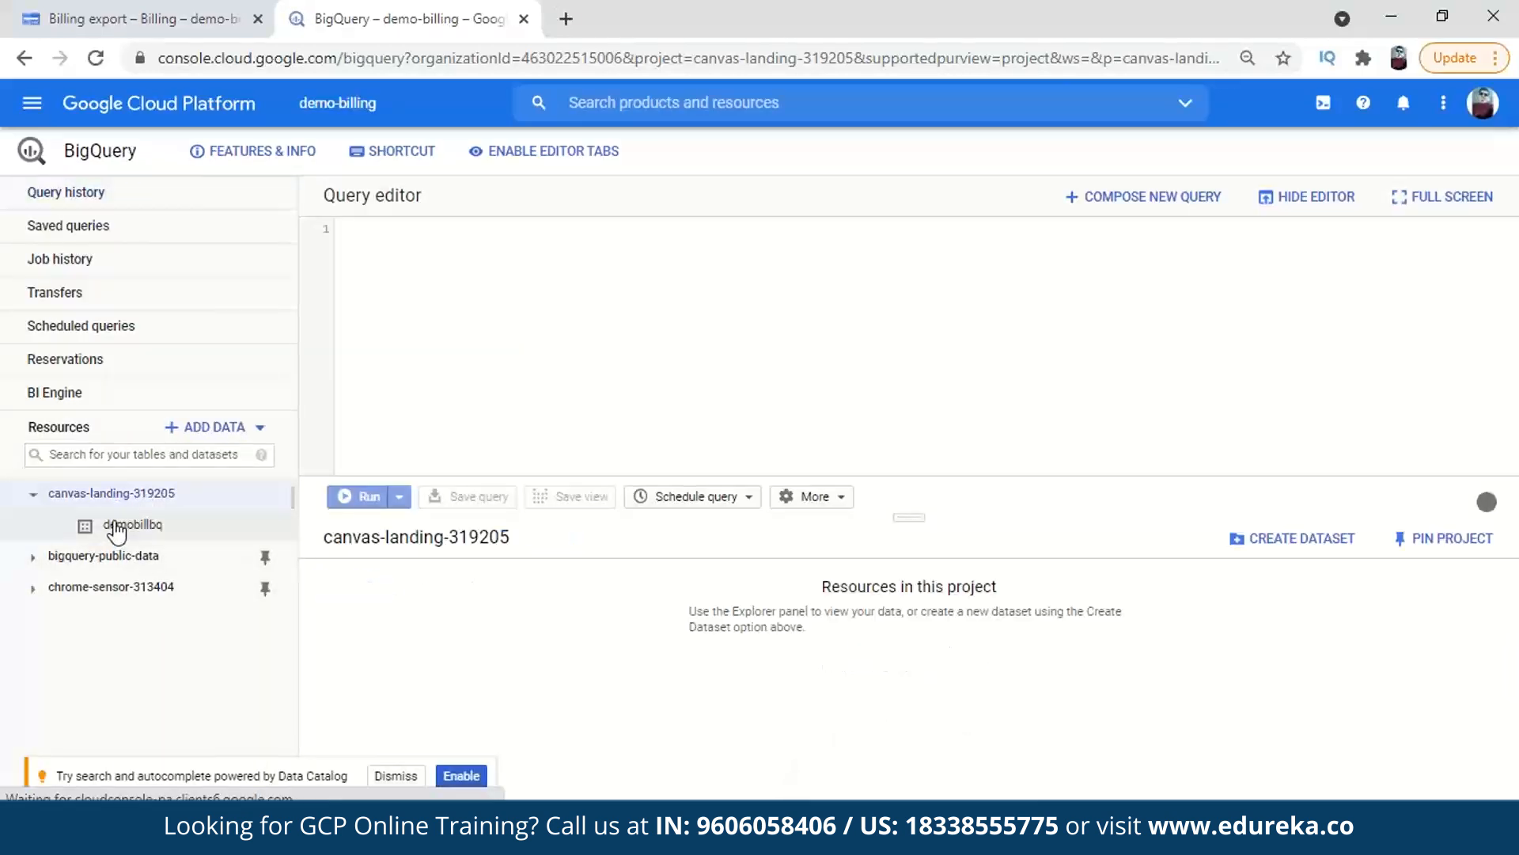
left_click(117, 526)
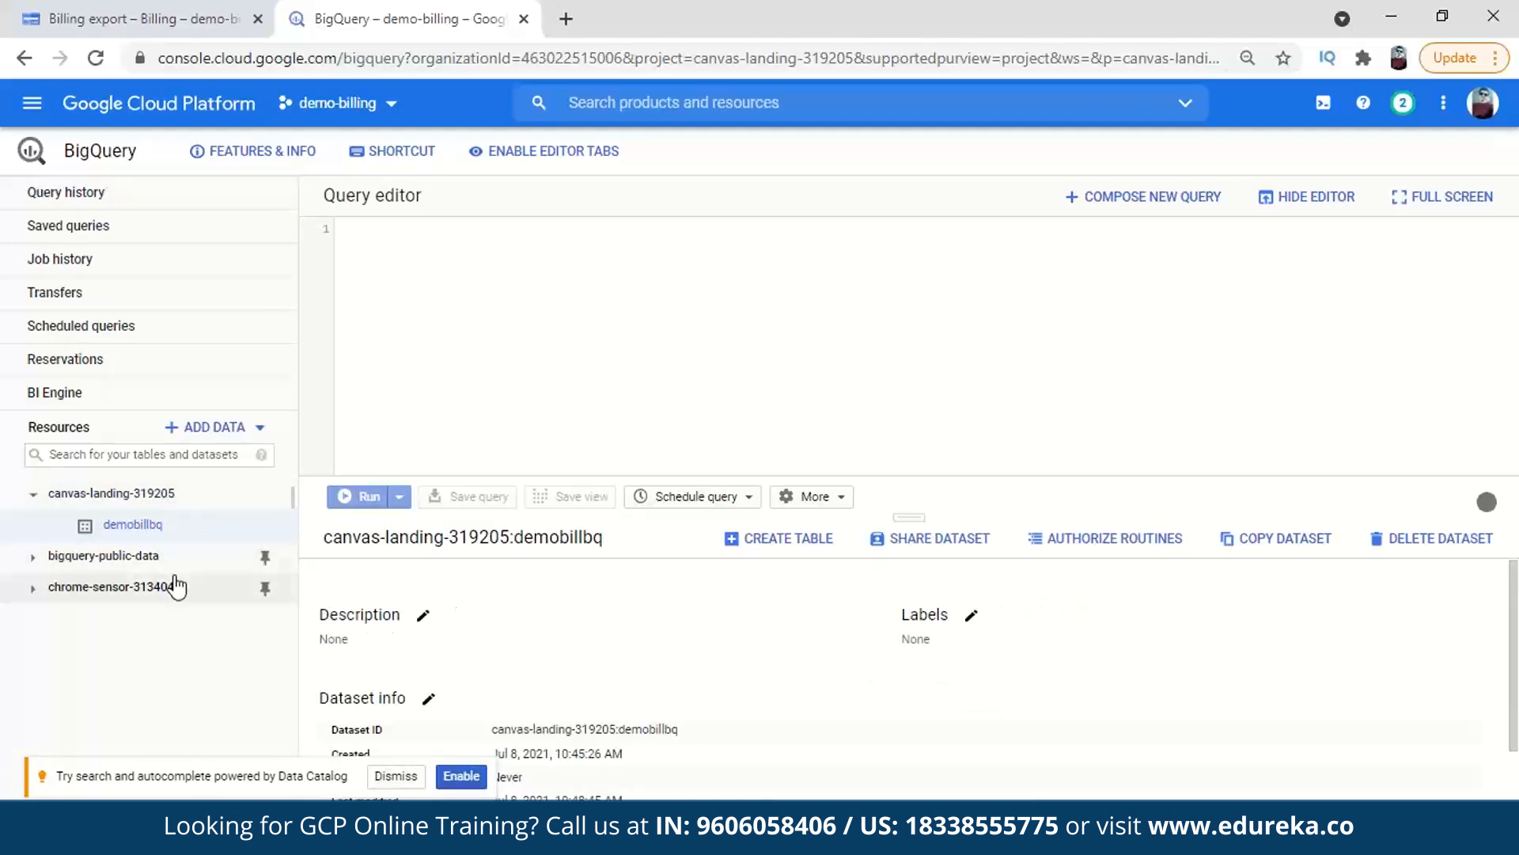
double_click(153, 532)
left_click(192, 643)
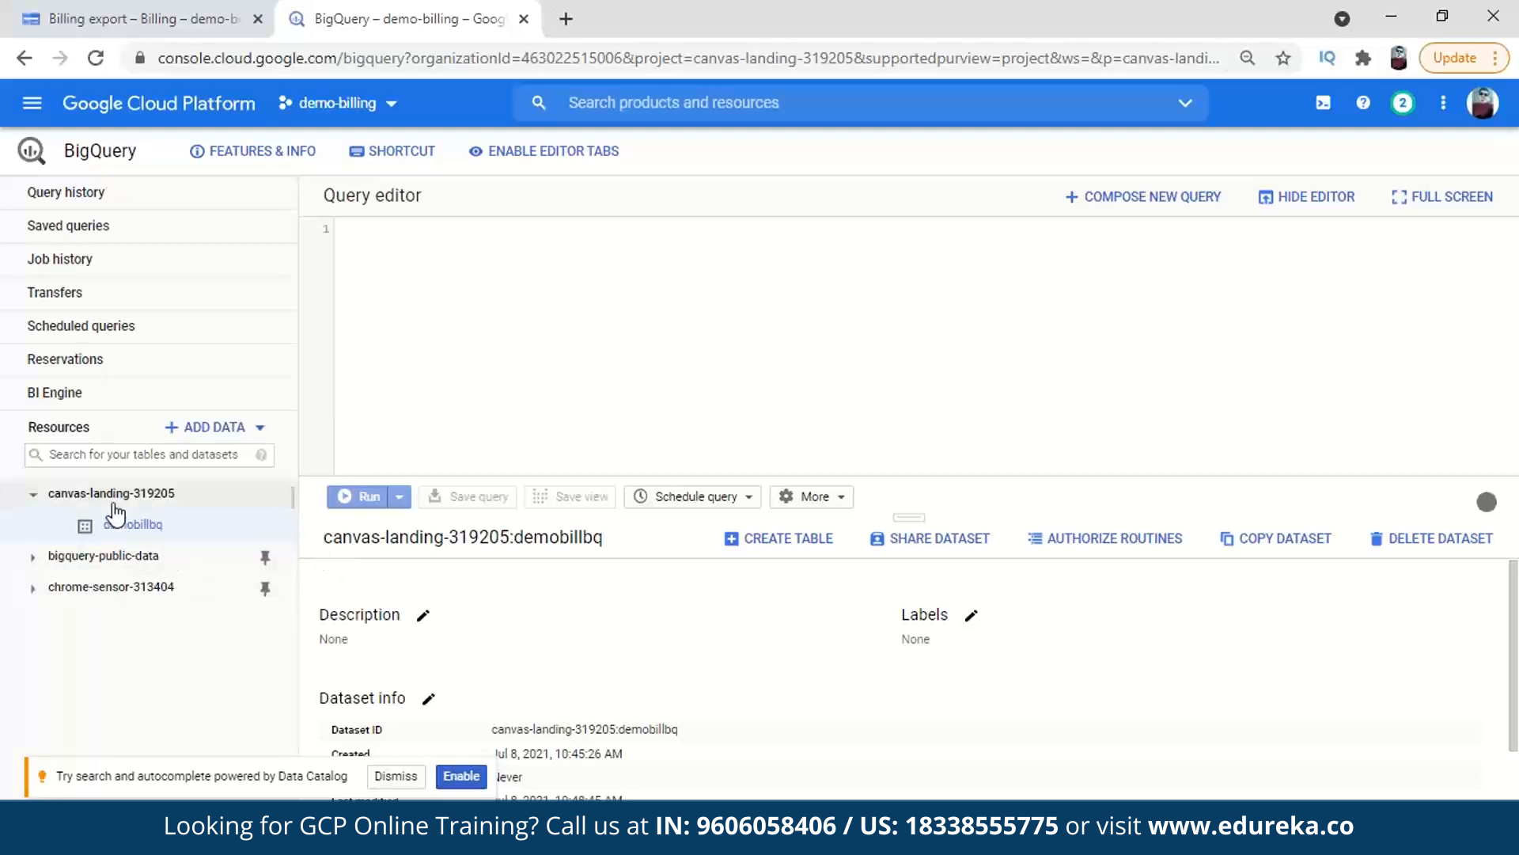
Close the BigQuery browser tab and view the cost table for My Billing Account 1
left_click(523, 19)
mouse_move(103, 342)
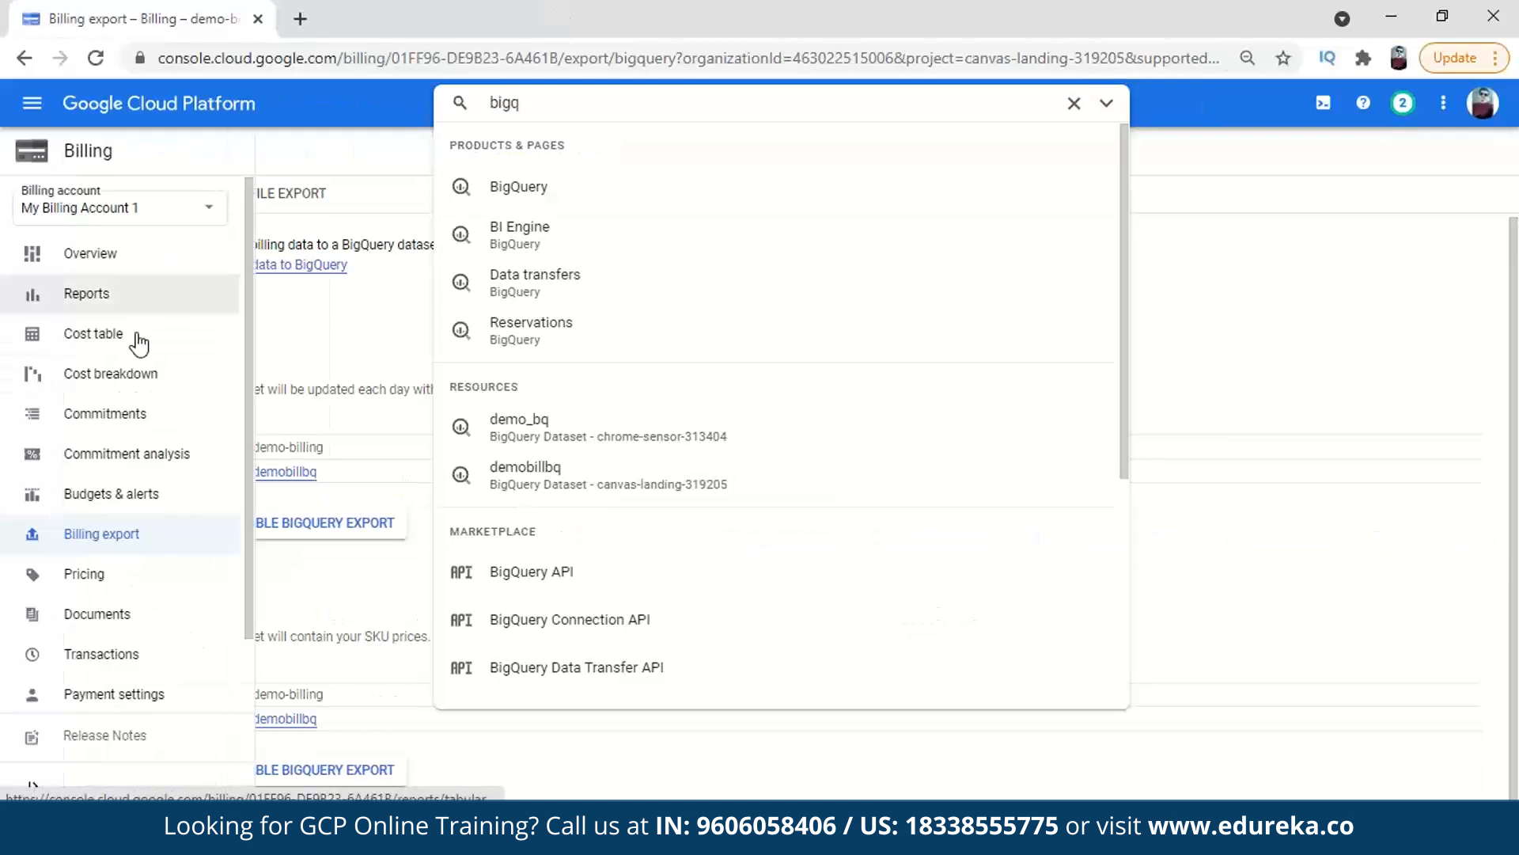
left_click(107, 346)
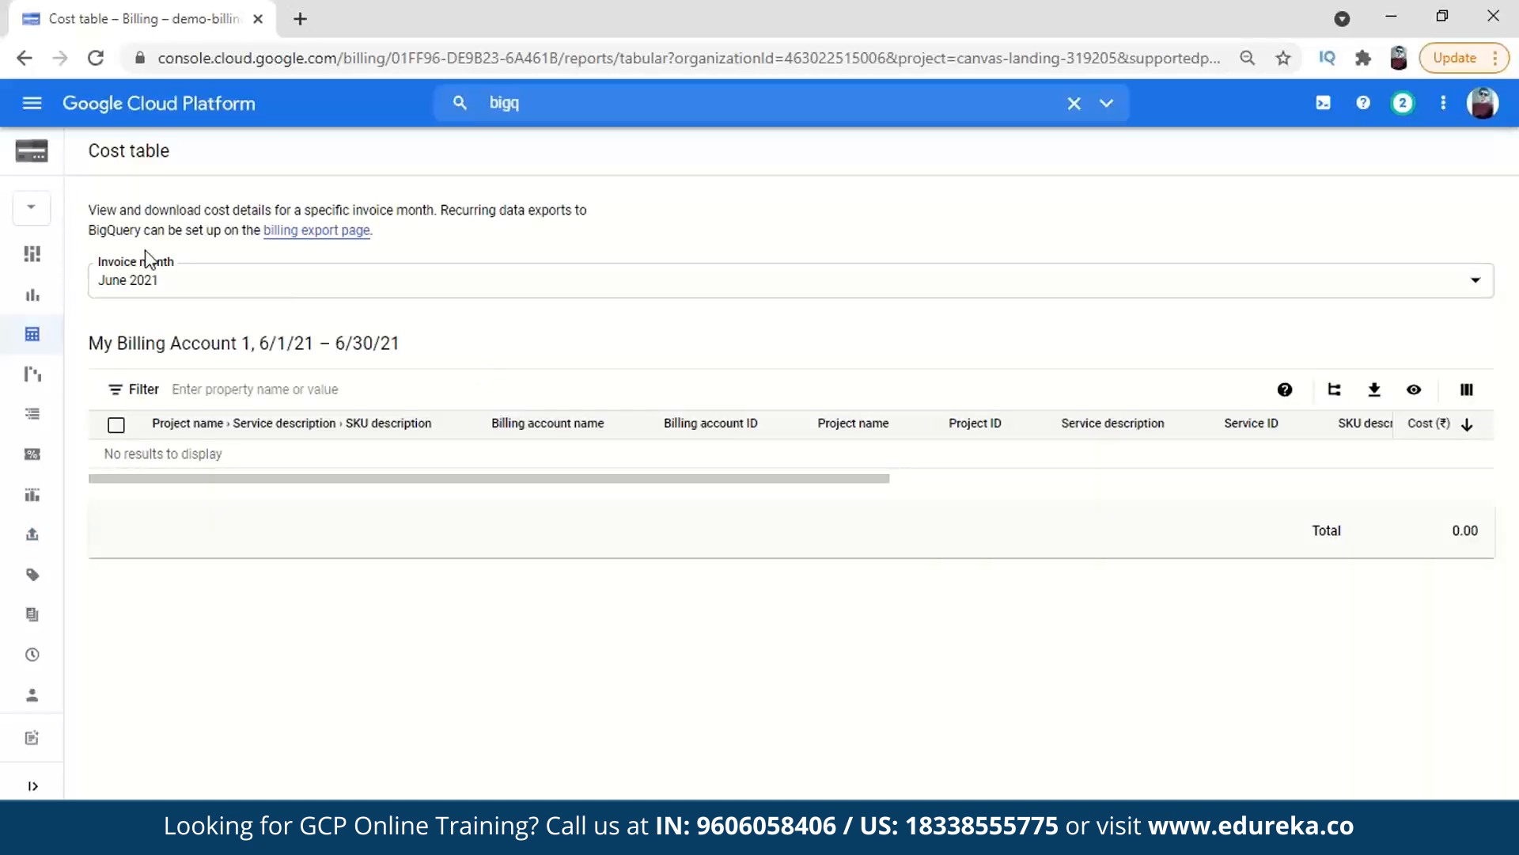
Go to billing account management, remove the Status : Active filter and open the account named My Billing Account
mouse_move(30, 211)
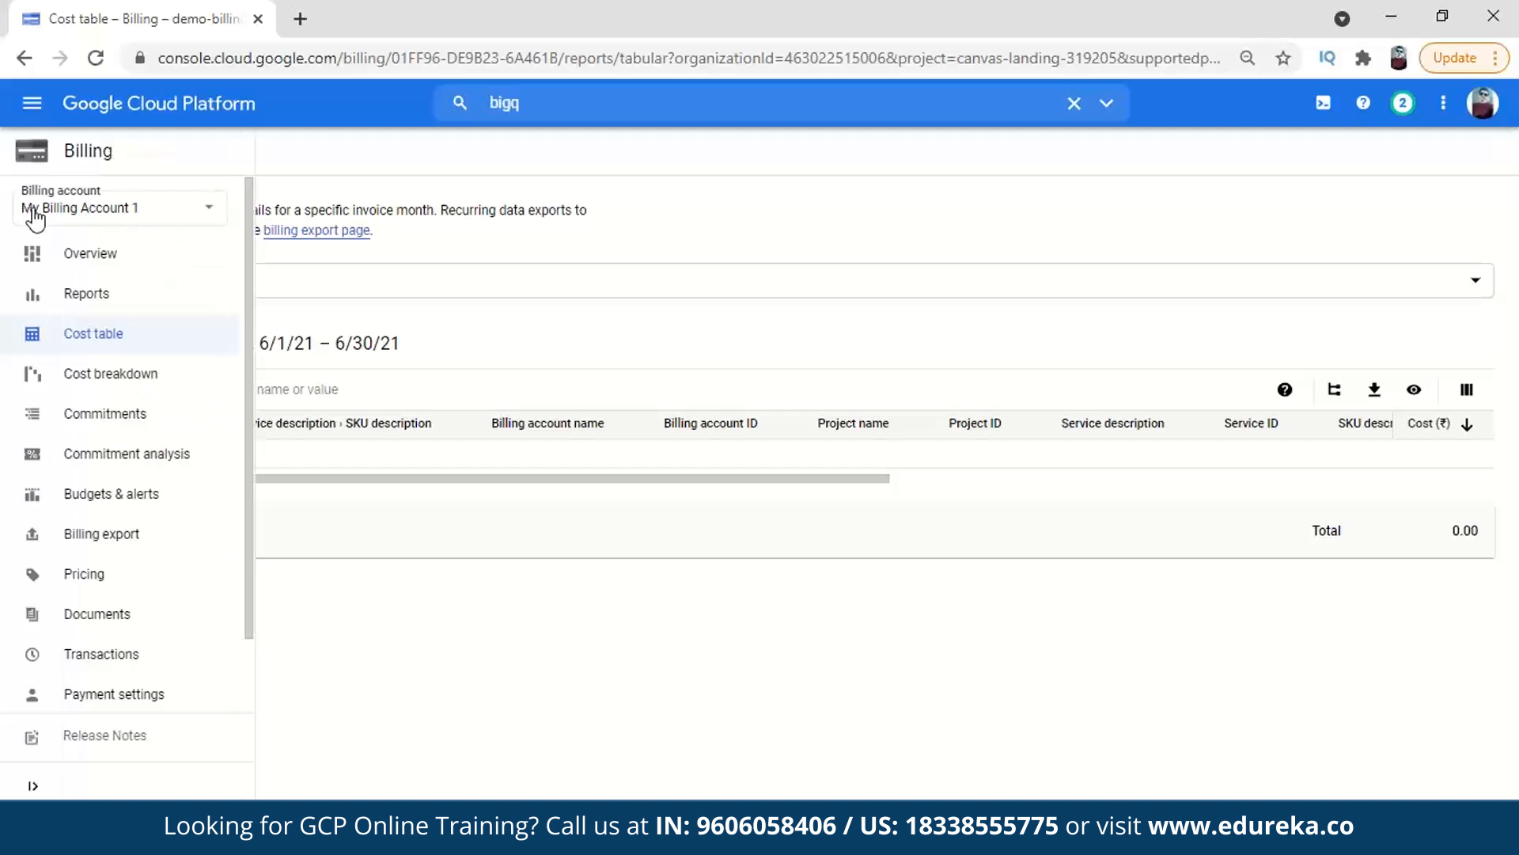
left_click(203, 214)
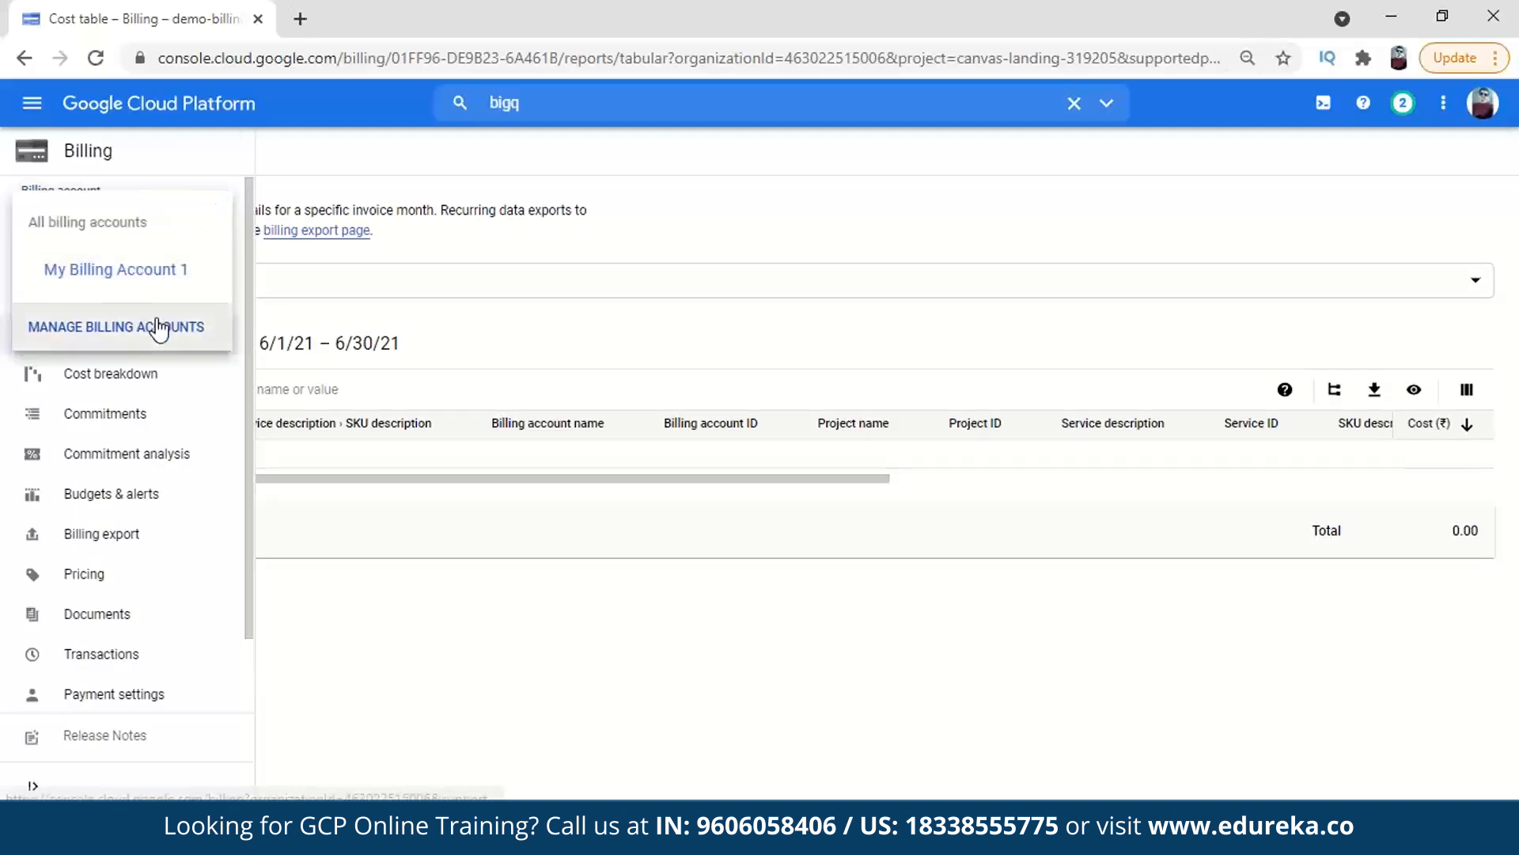
left_click(157, 327)
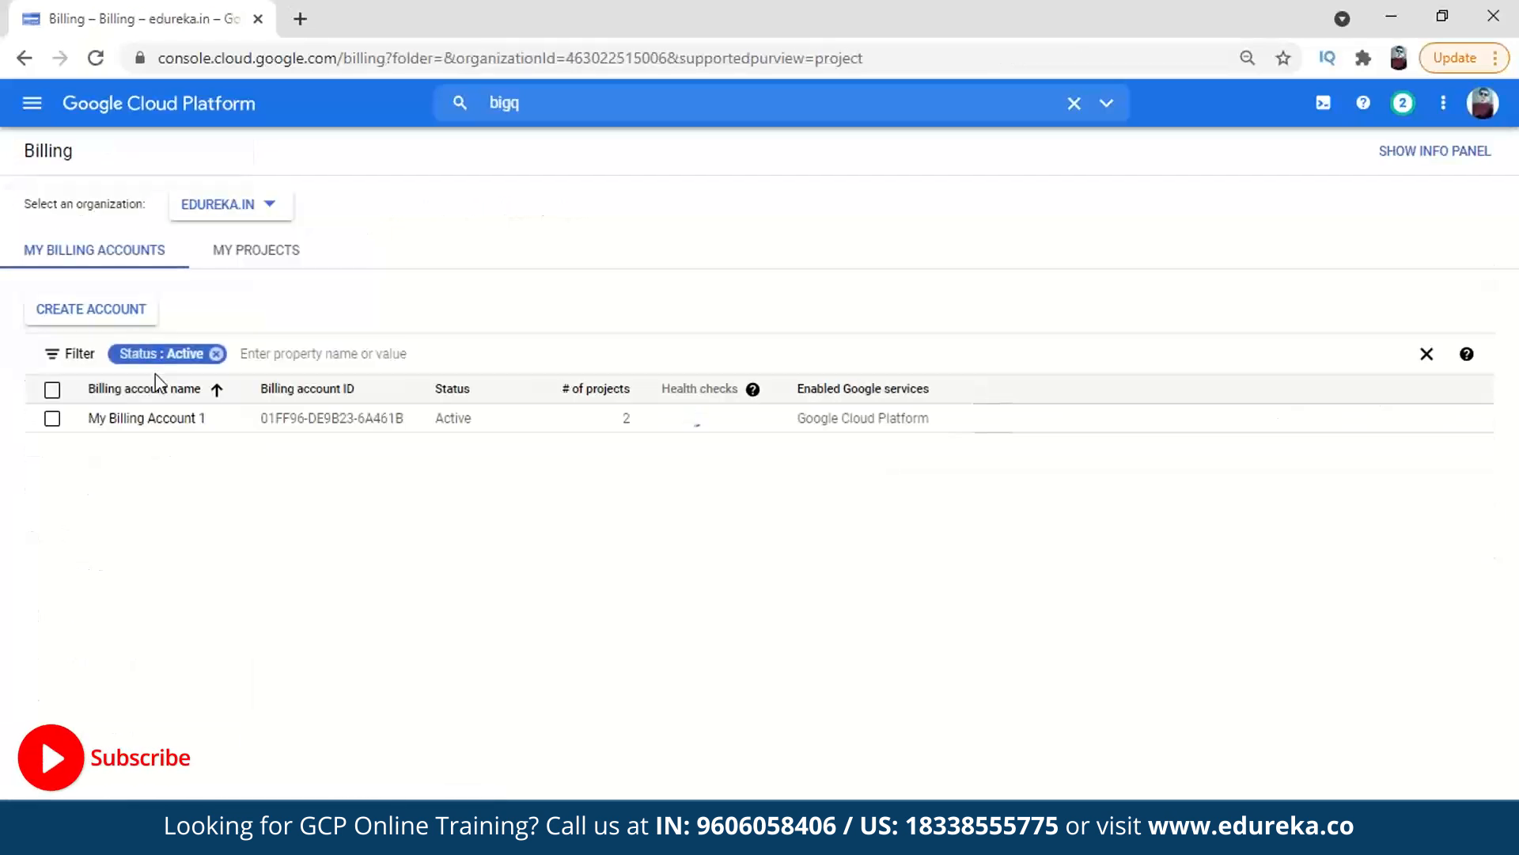
left_click(217, 353)
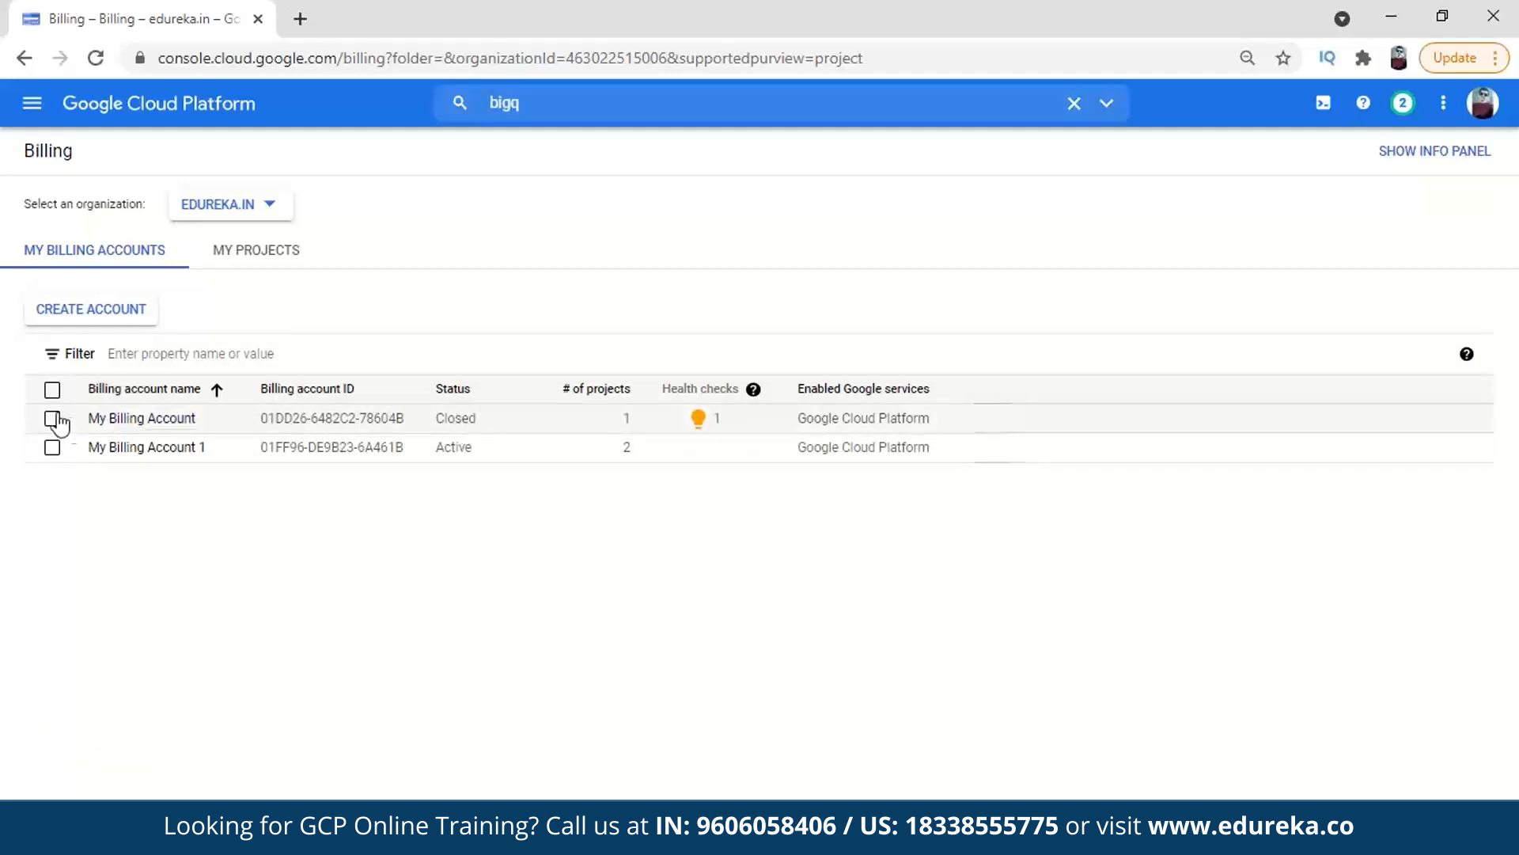
left_click(115, 422)
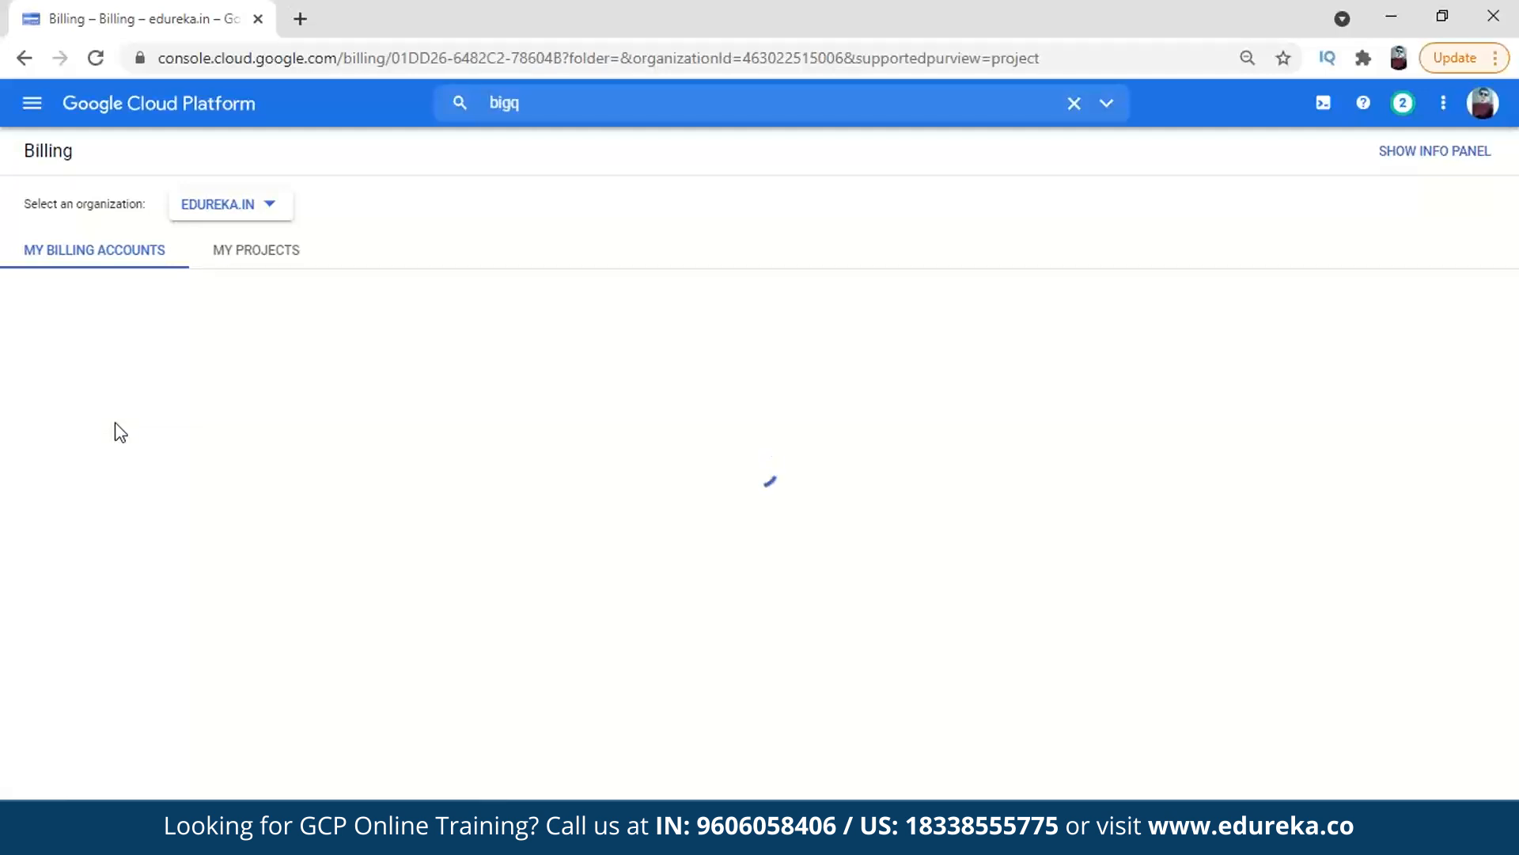
View the cost table of My Billing Account, expand and select the DEMO project's costs, and dismiss the selection summary
mouse_move(33, 220)
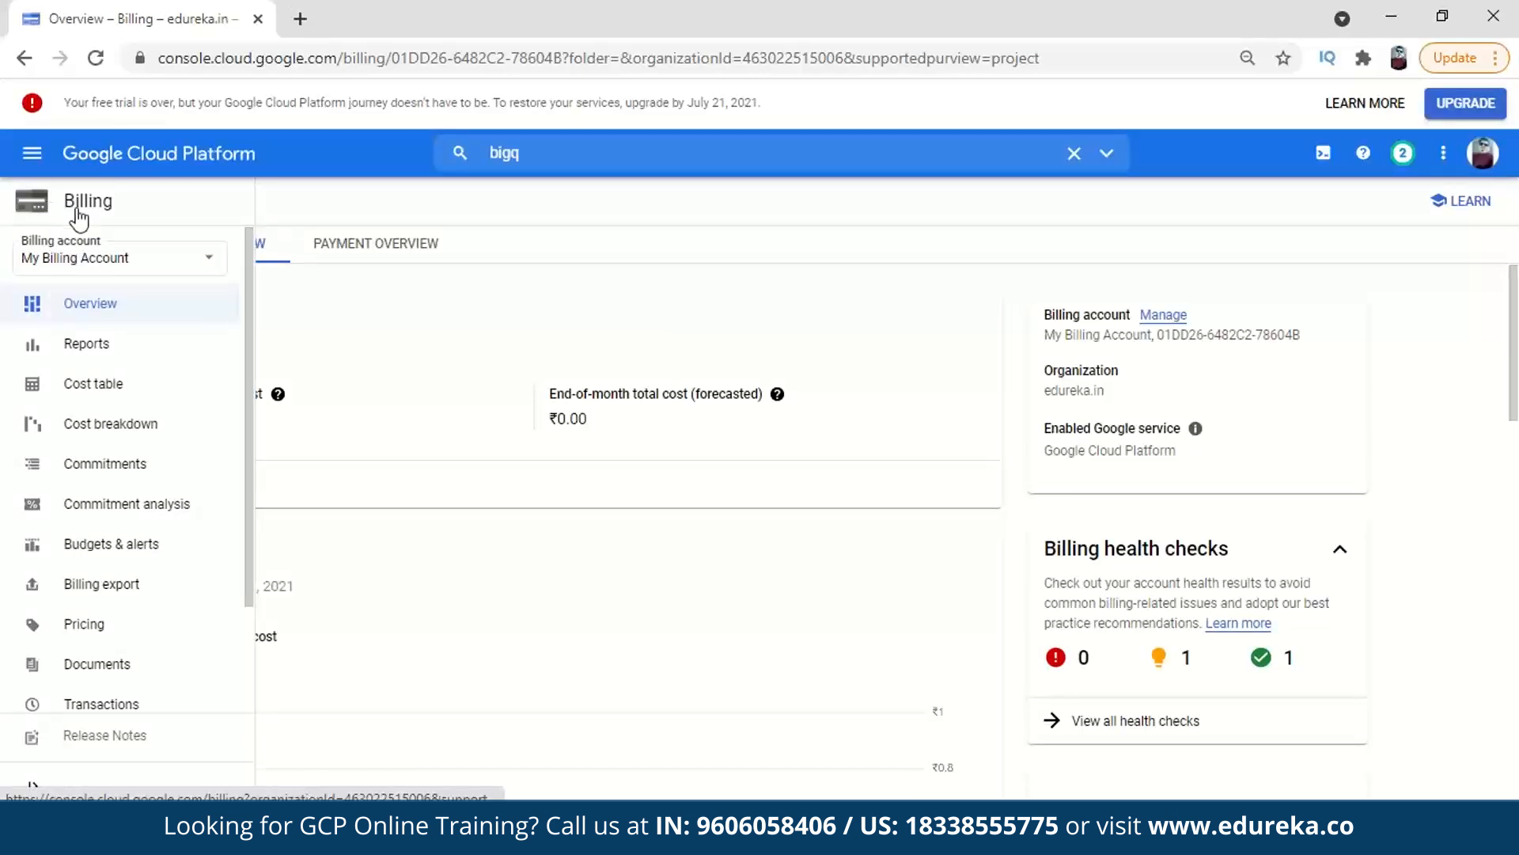
left_click(119, 384)
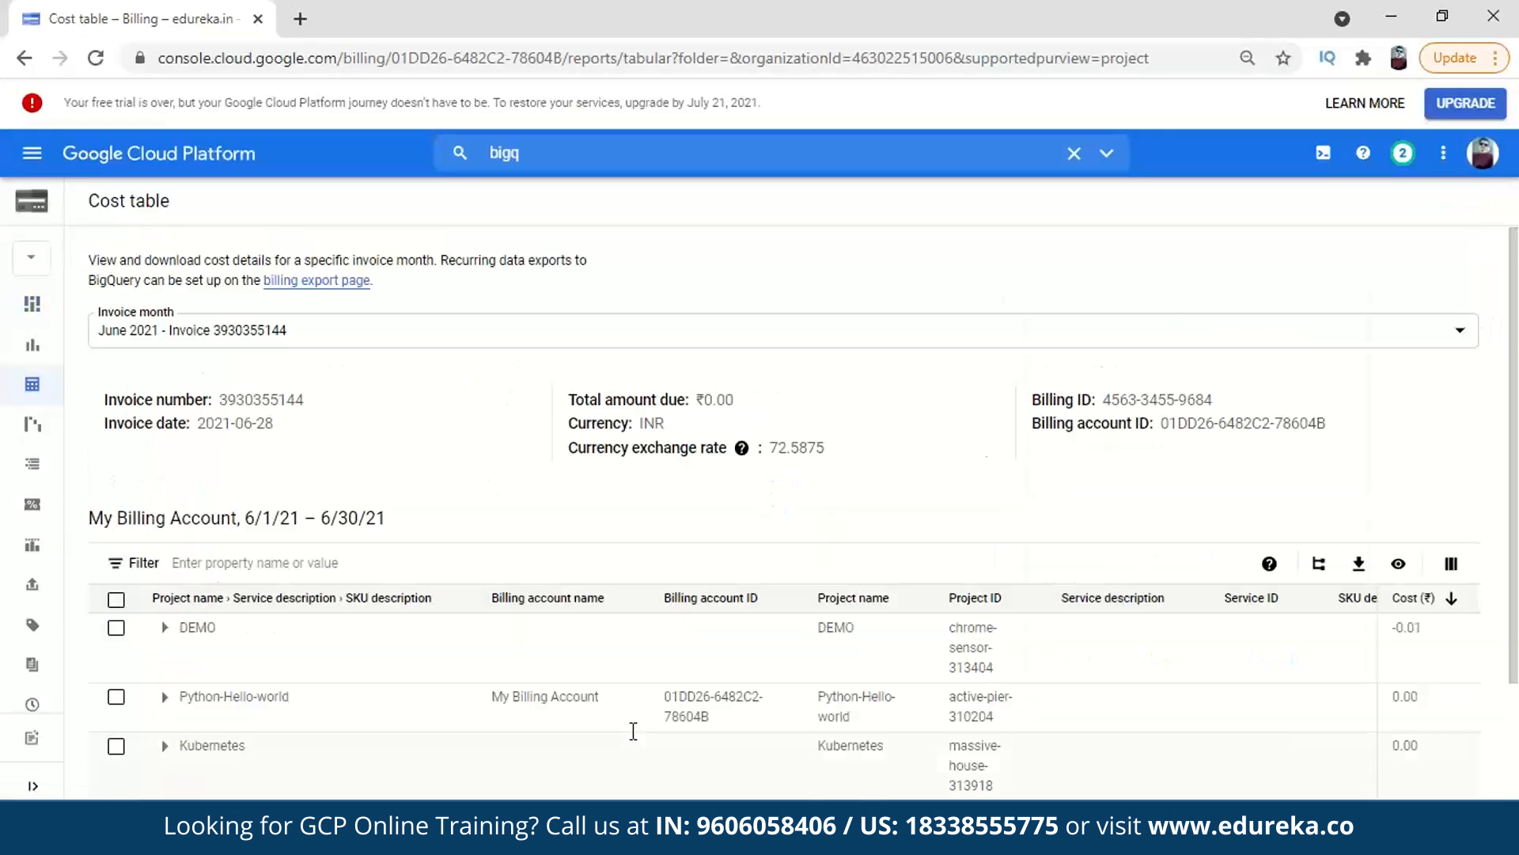
scroll(574, 402, "down", 2)
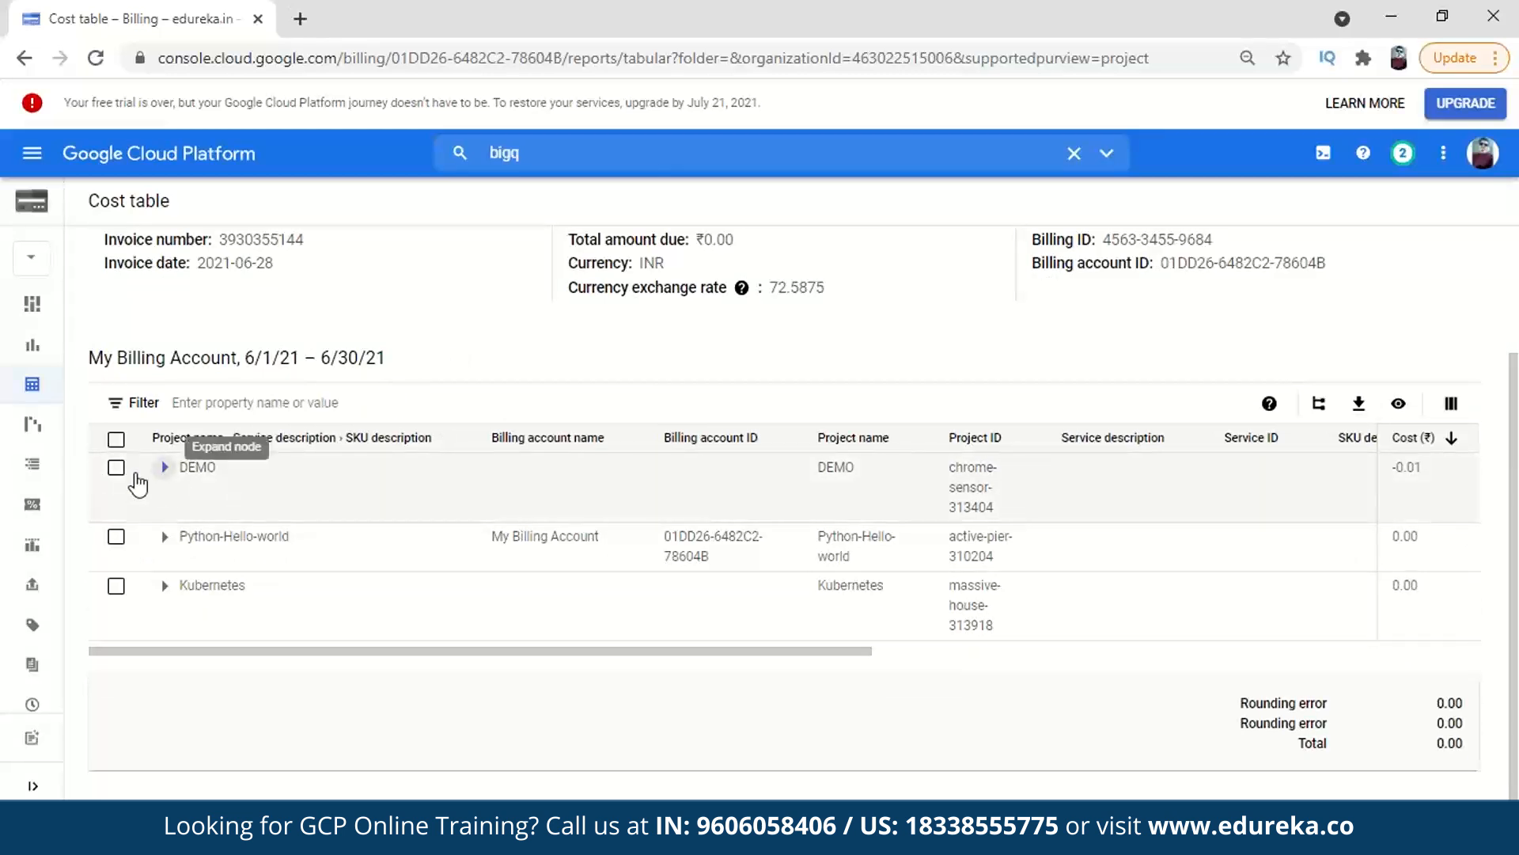
left_click(202, 477)
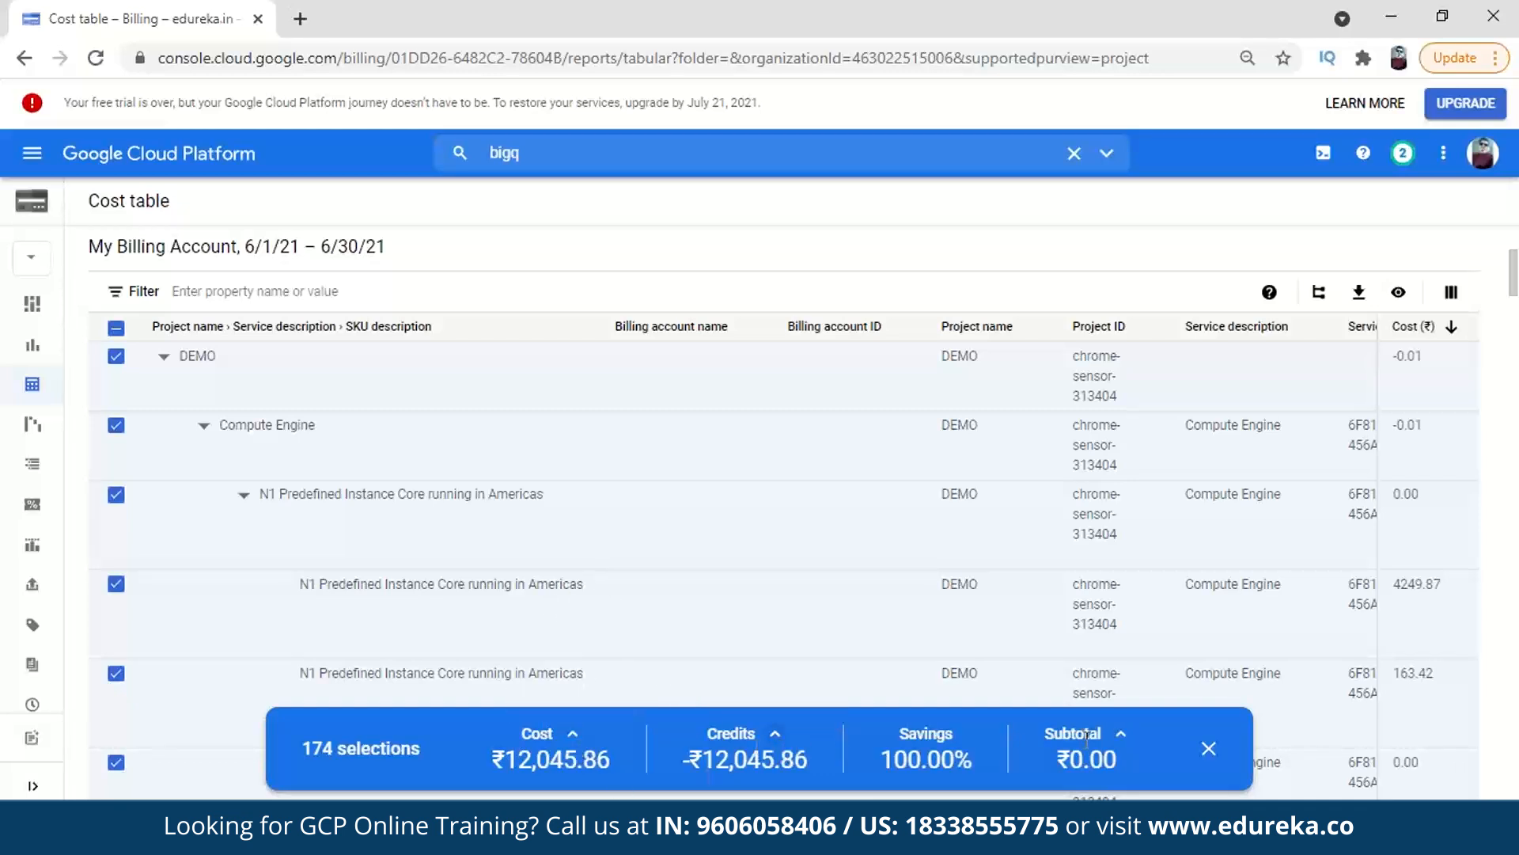
left_click(1208, 750)
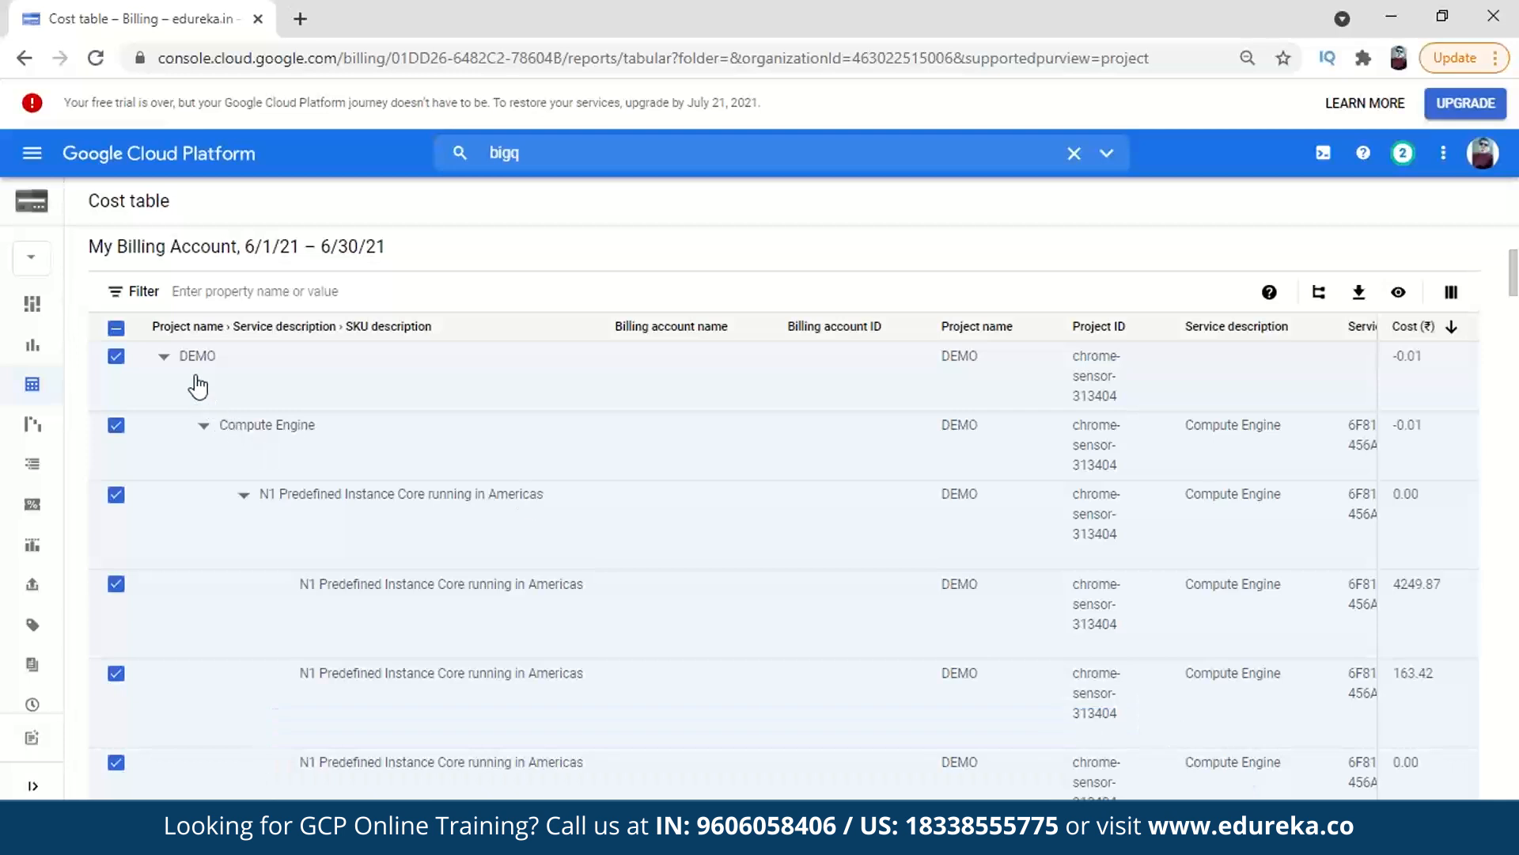
Collapse the service groups under DEMO, including Compute Engine, Cloud Storage, Google Click to Deploy Deep Learning VM and Stackdriver Logging
left_click(203, 428)
scroll(202, 428, "down", 3)
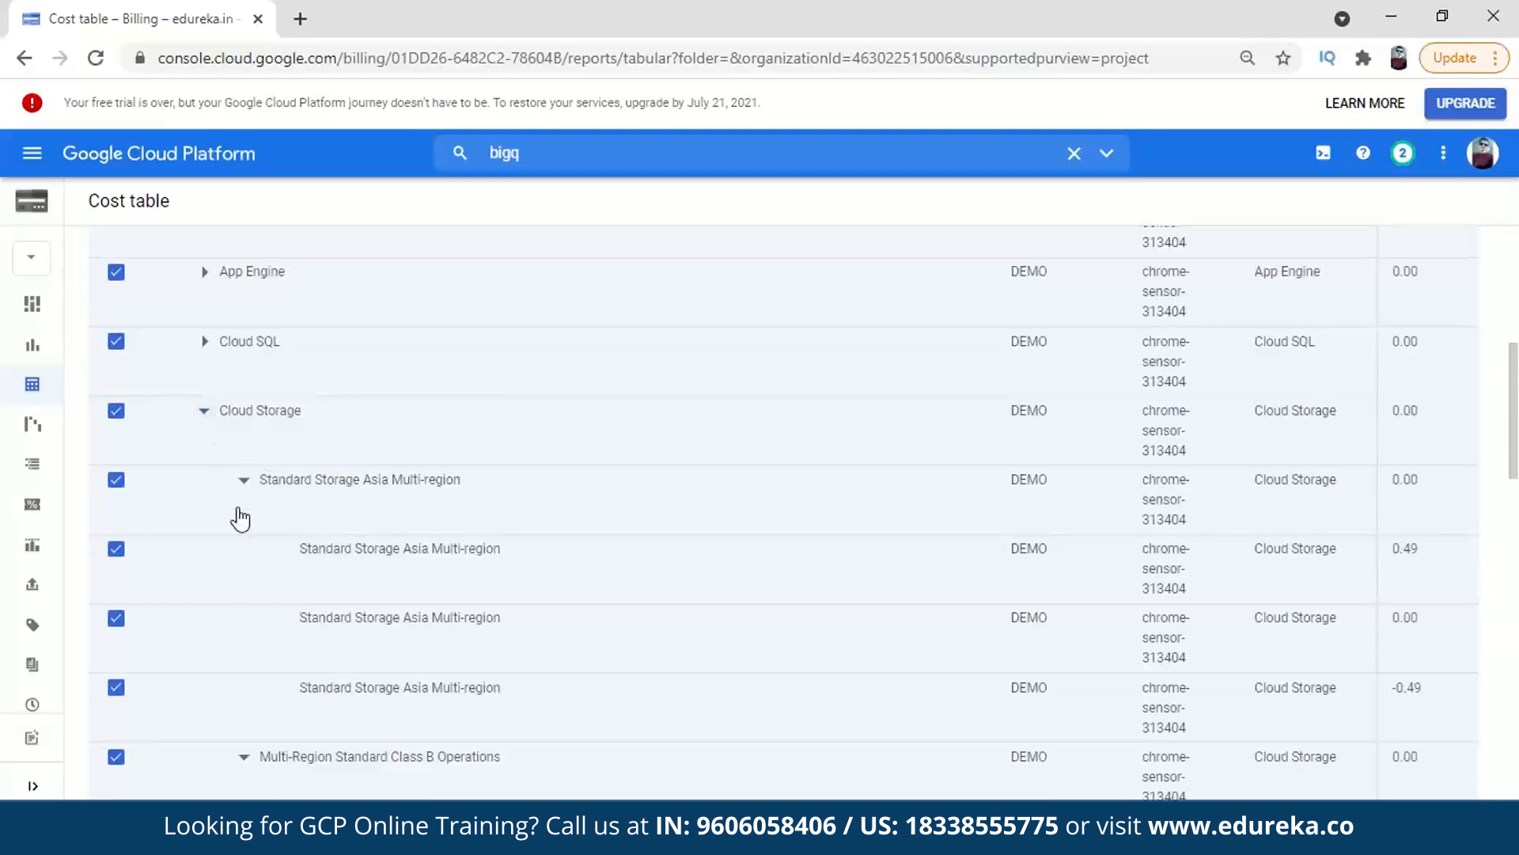
left_click(204, 411)
left_click(204, 480)
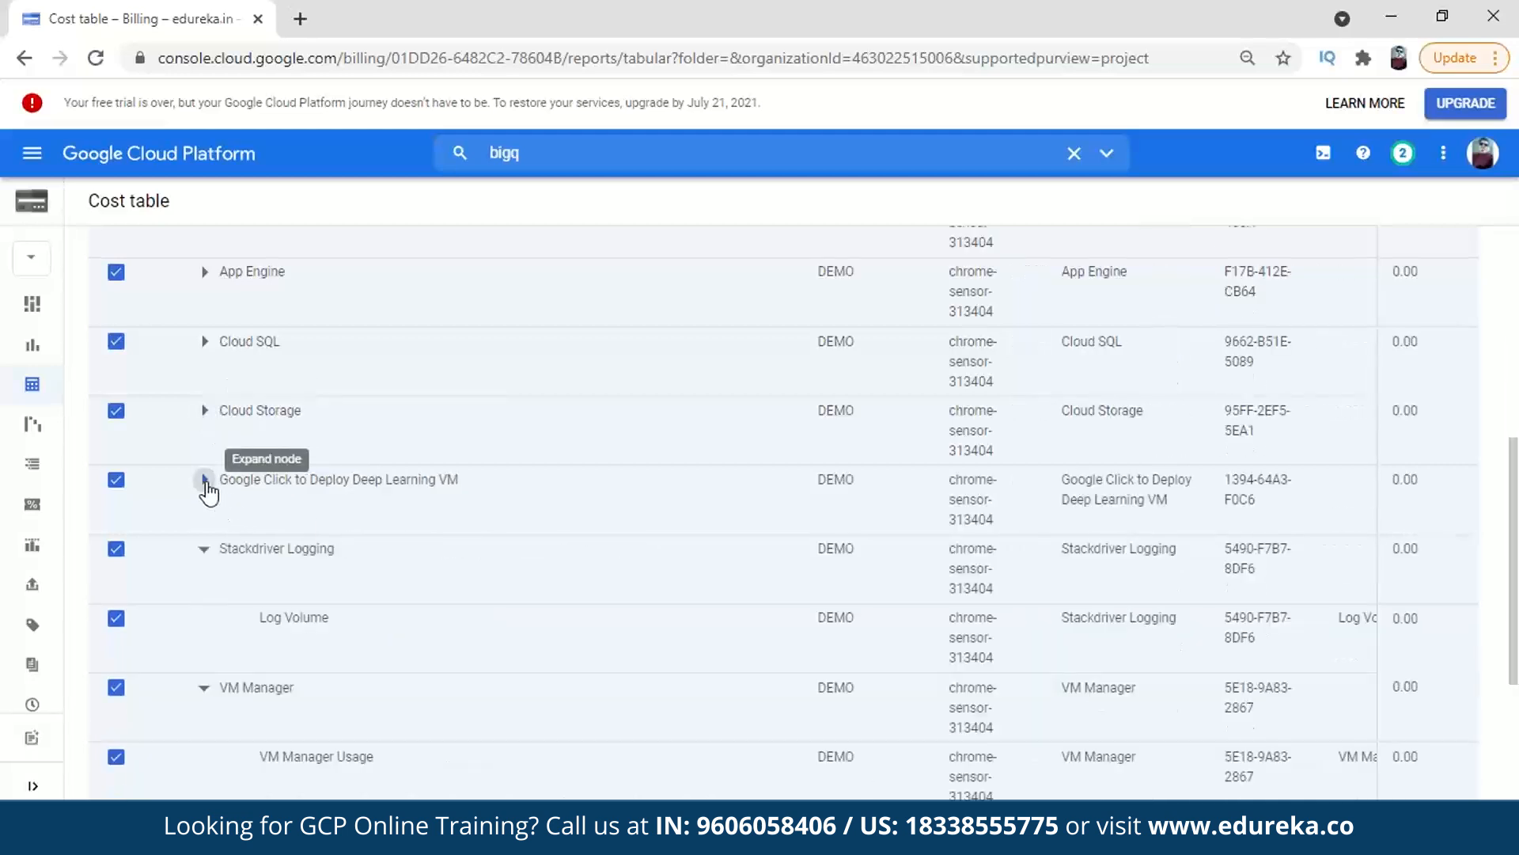
left_click(204, 547)
scroll(209, 624, "up", 3)
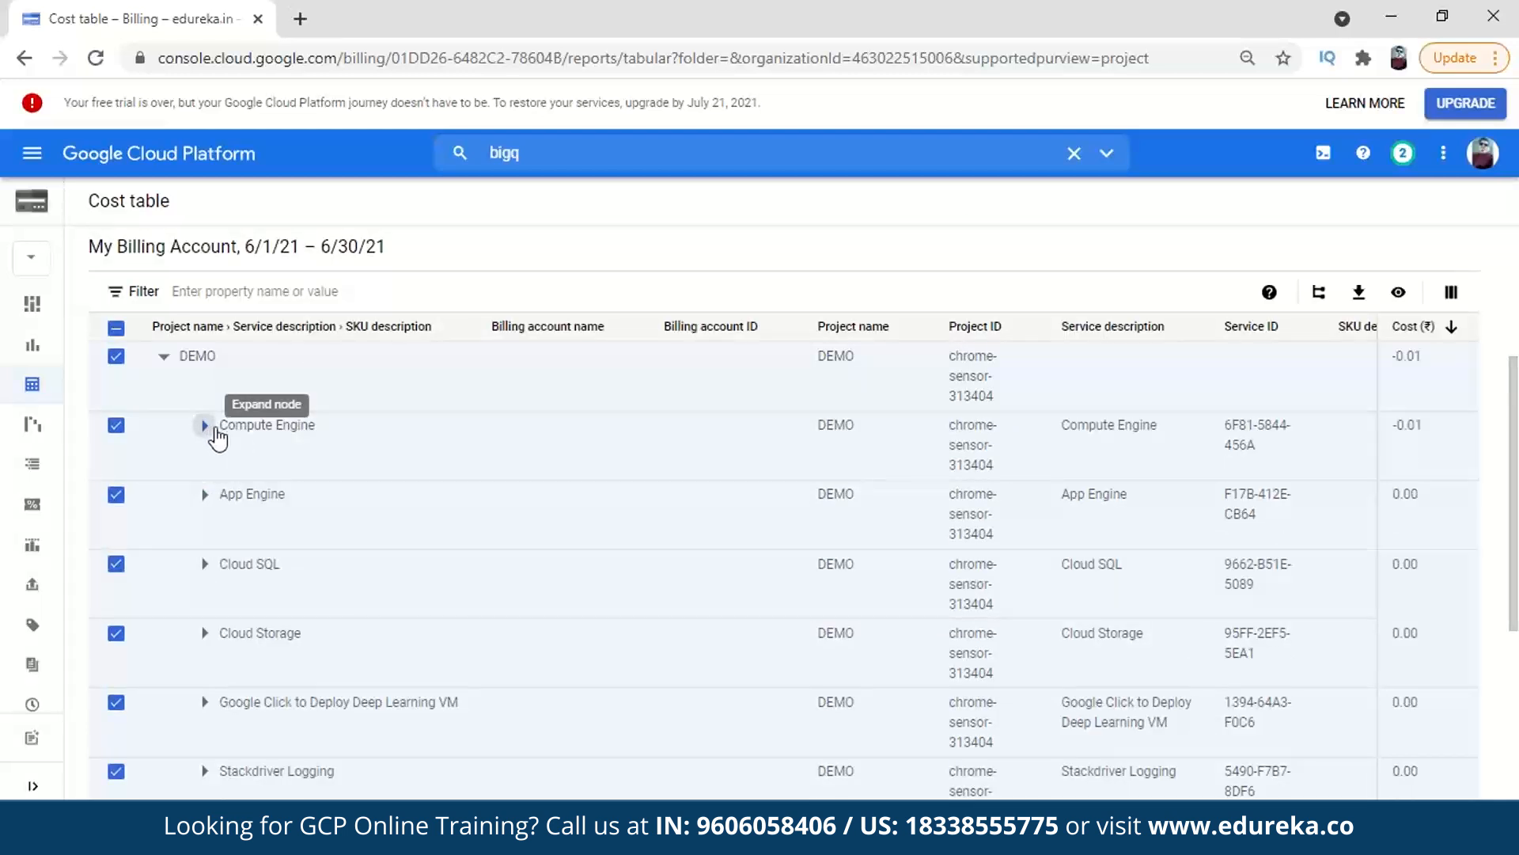
Expand Compute Engine under DEMO and examine the cost lines for N1 Predefined Instance Core running in Americas
left_click(205, 427)
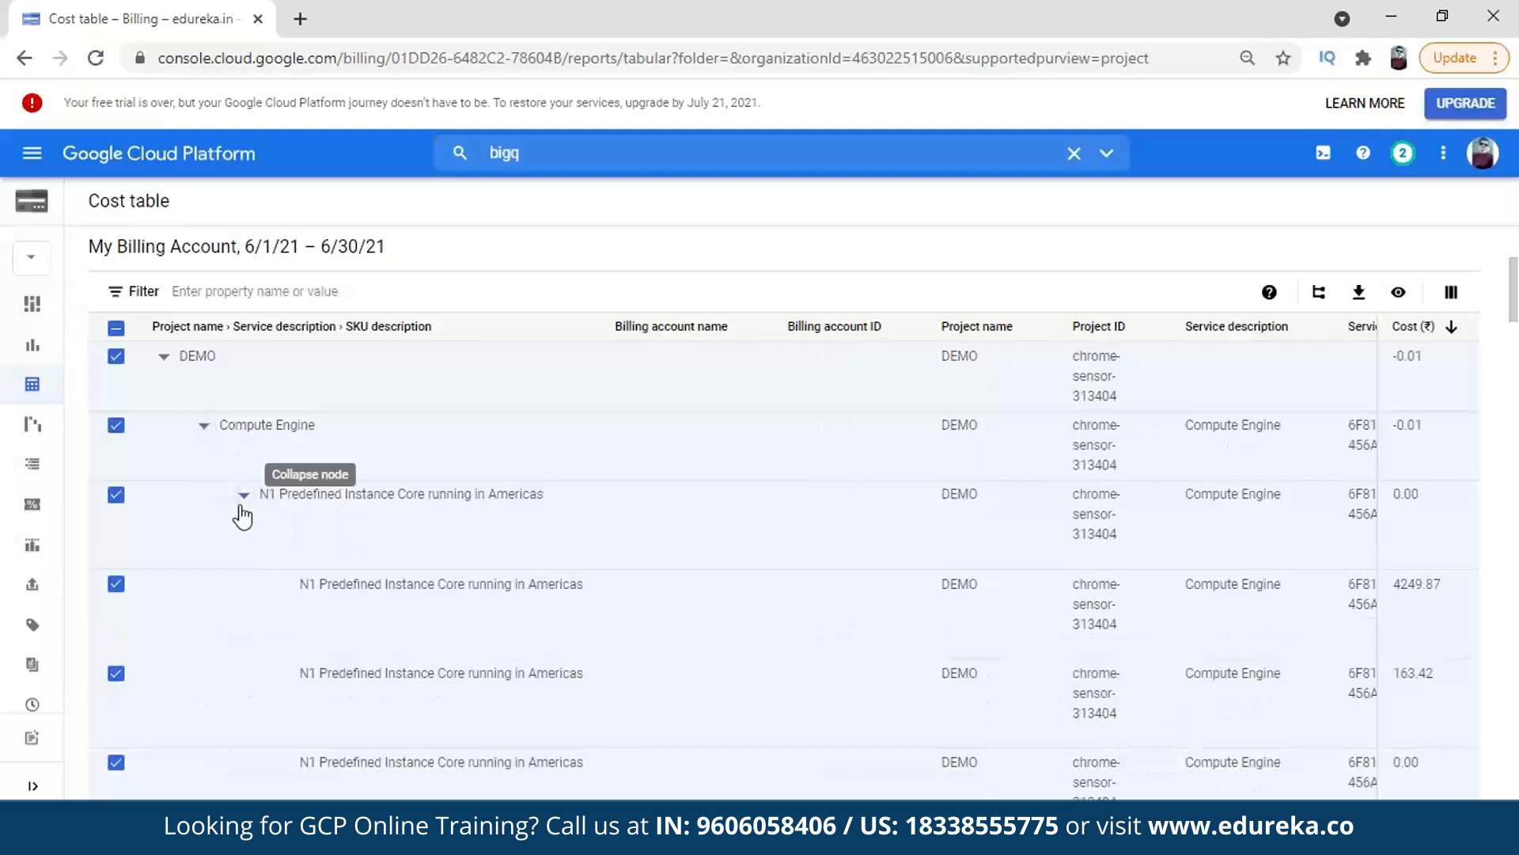
left_click(245, 497)
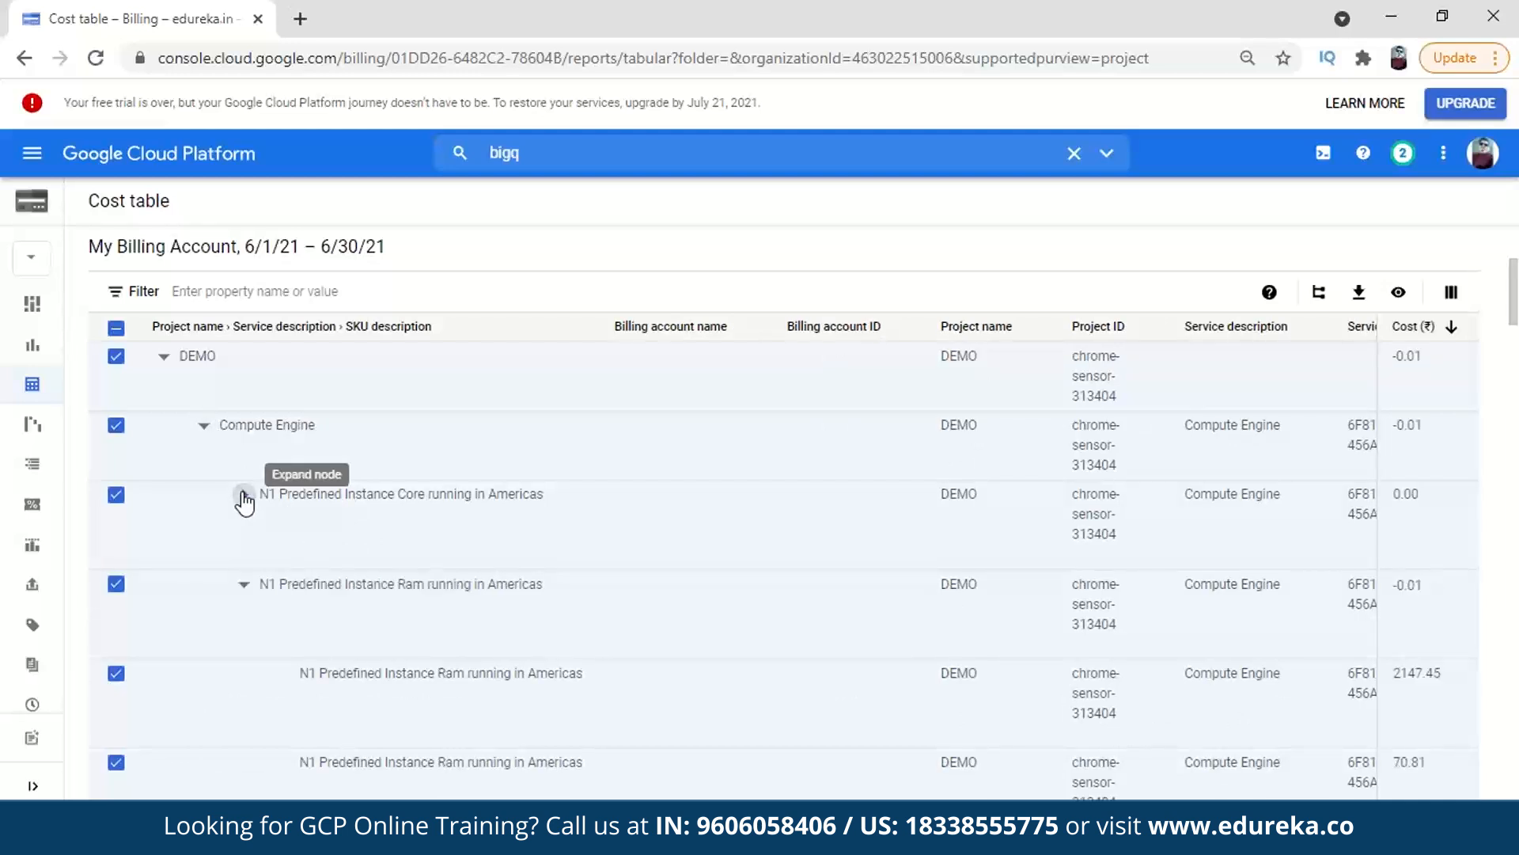
scroll(248, 600, "down", 3)
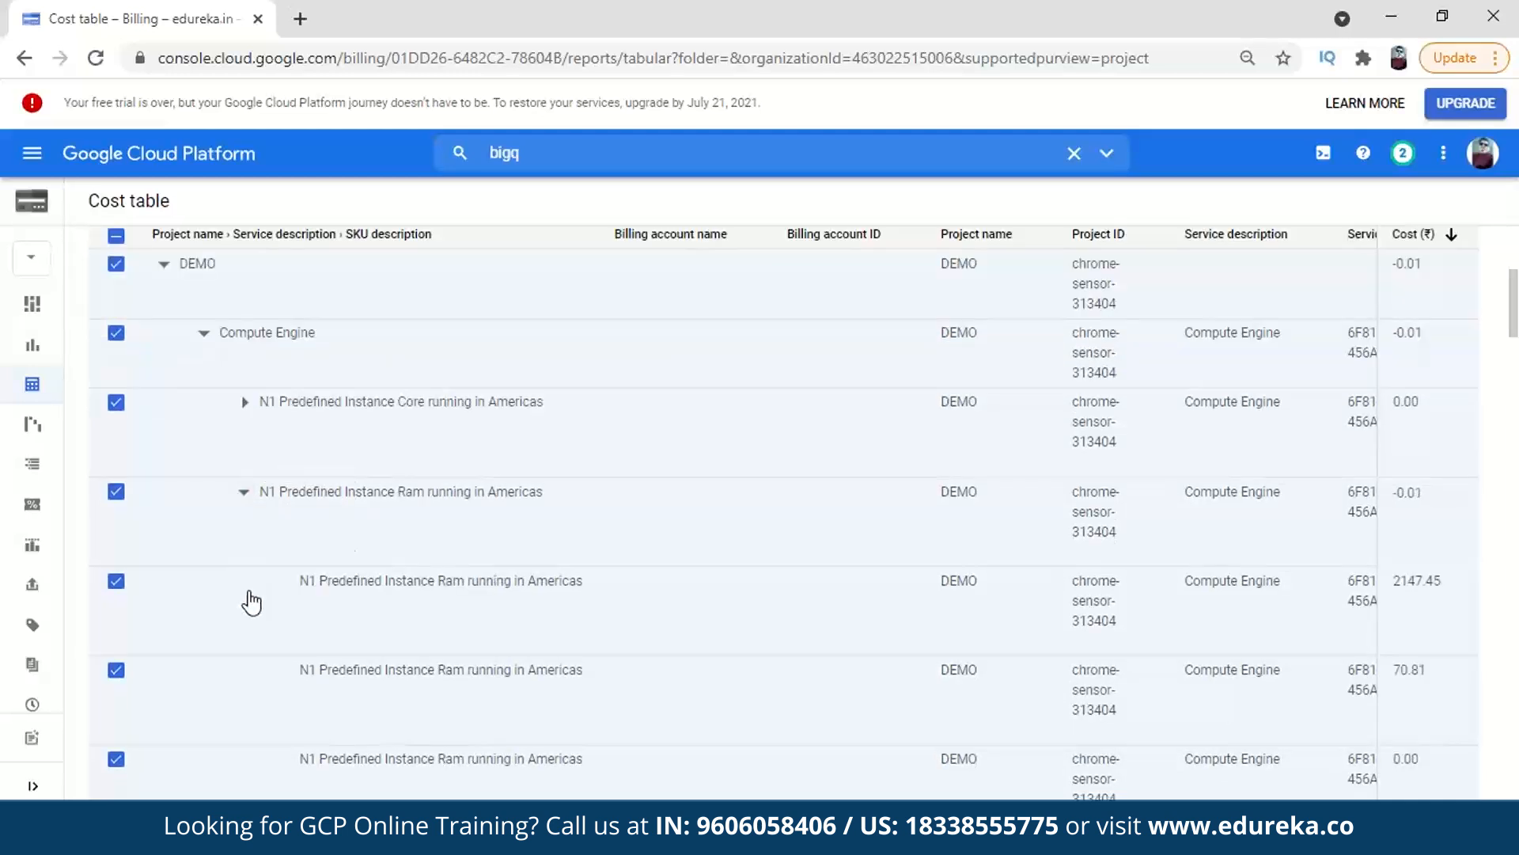
scroll(273, 486, "up", 3)
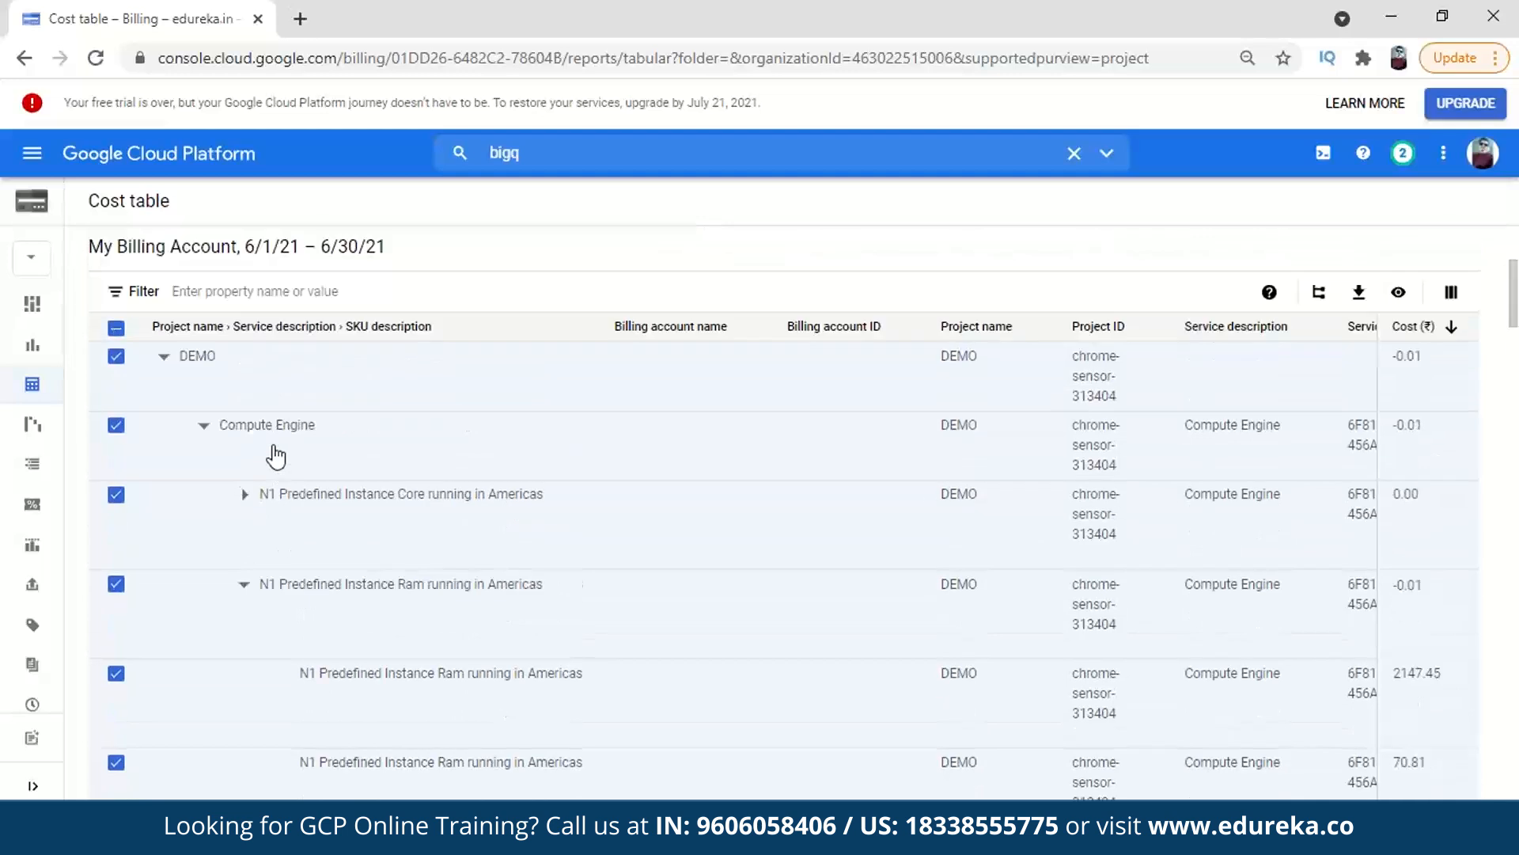
left_click(246, 497)
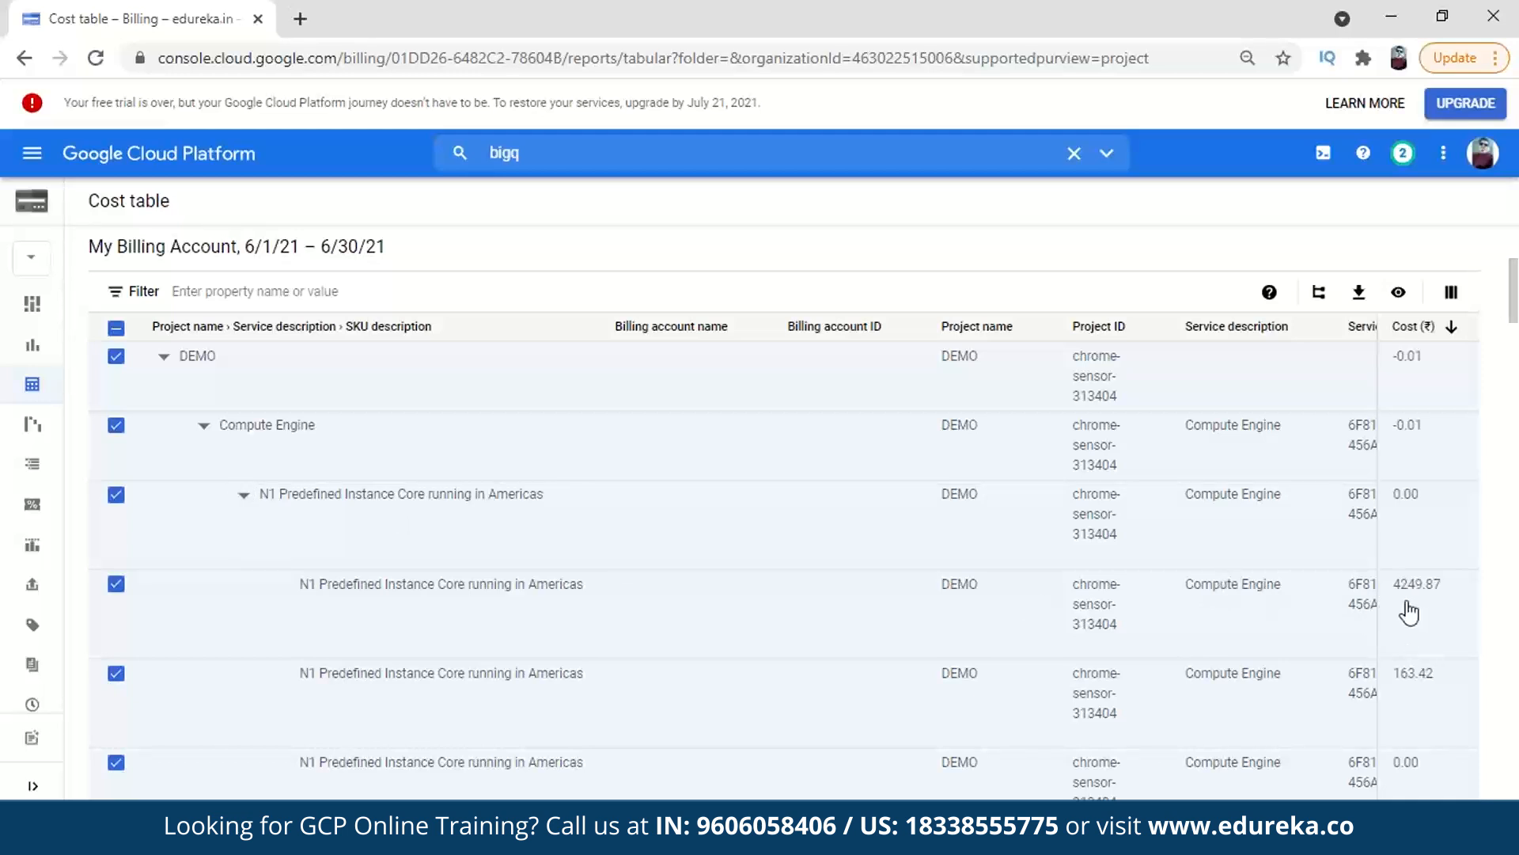
Search the console for "pricing calcu", open the Google Cloud Platform Pricing Calculator documentation result in a new tab and switch to it
left_click(440, 152)
type("pr")
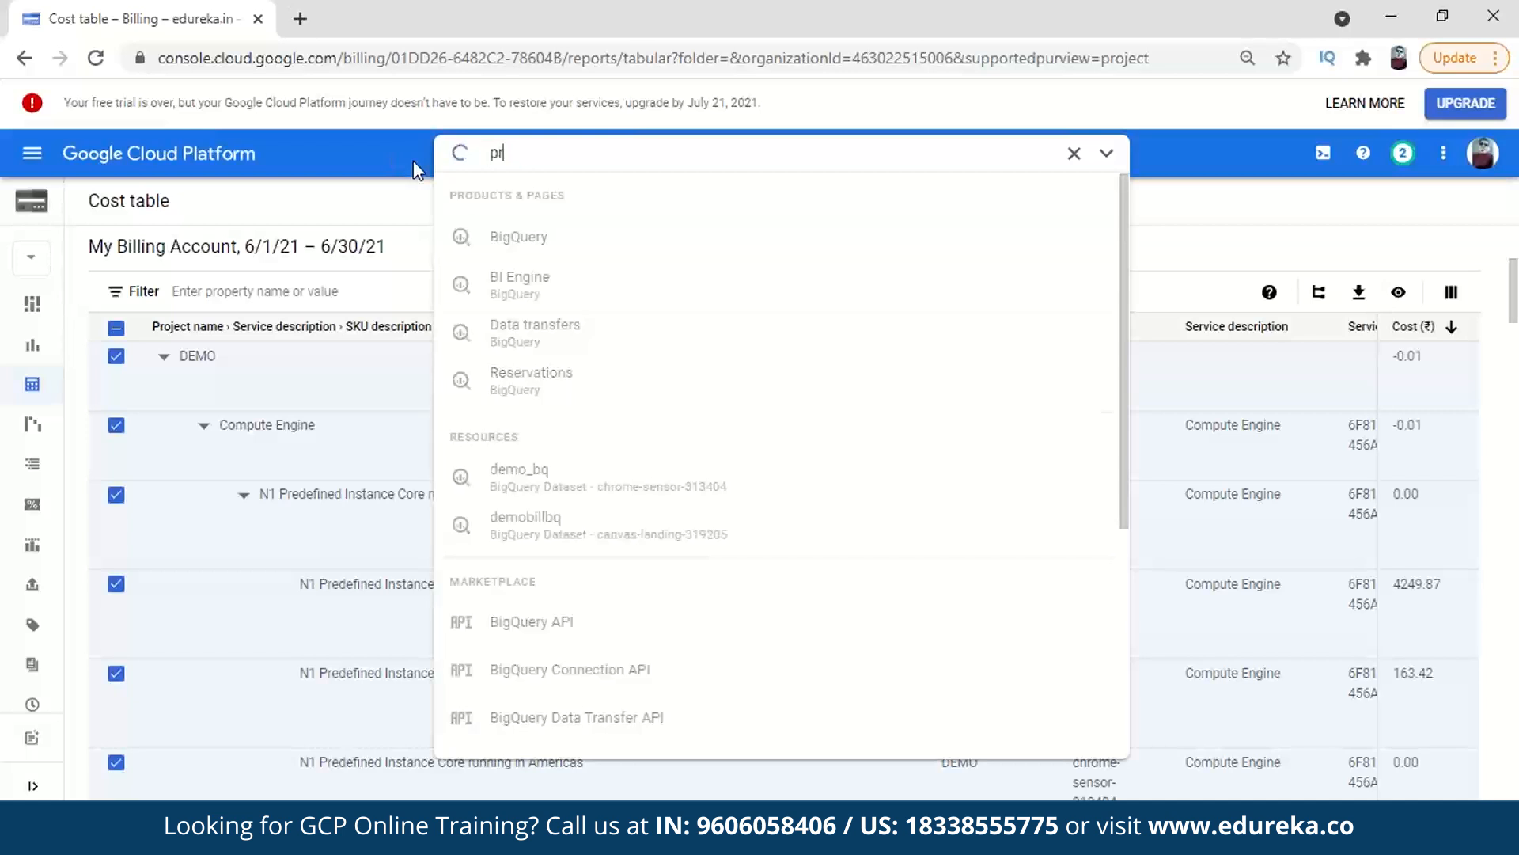
type("icin")
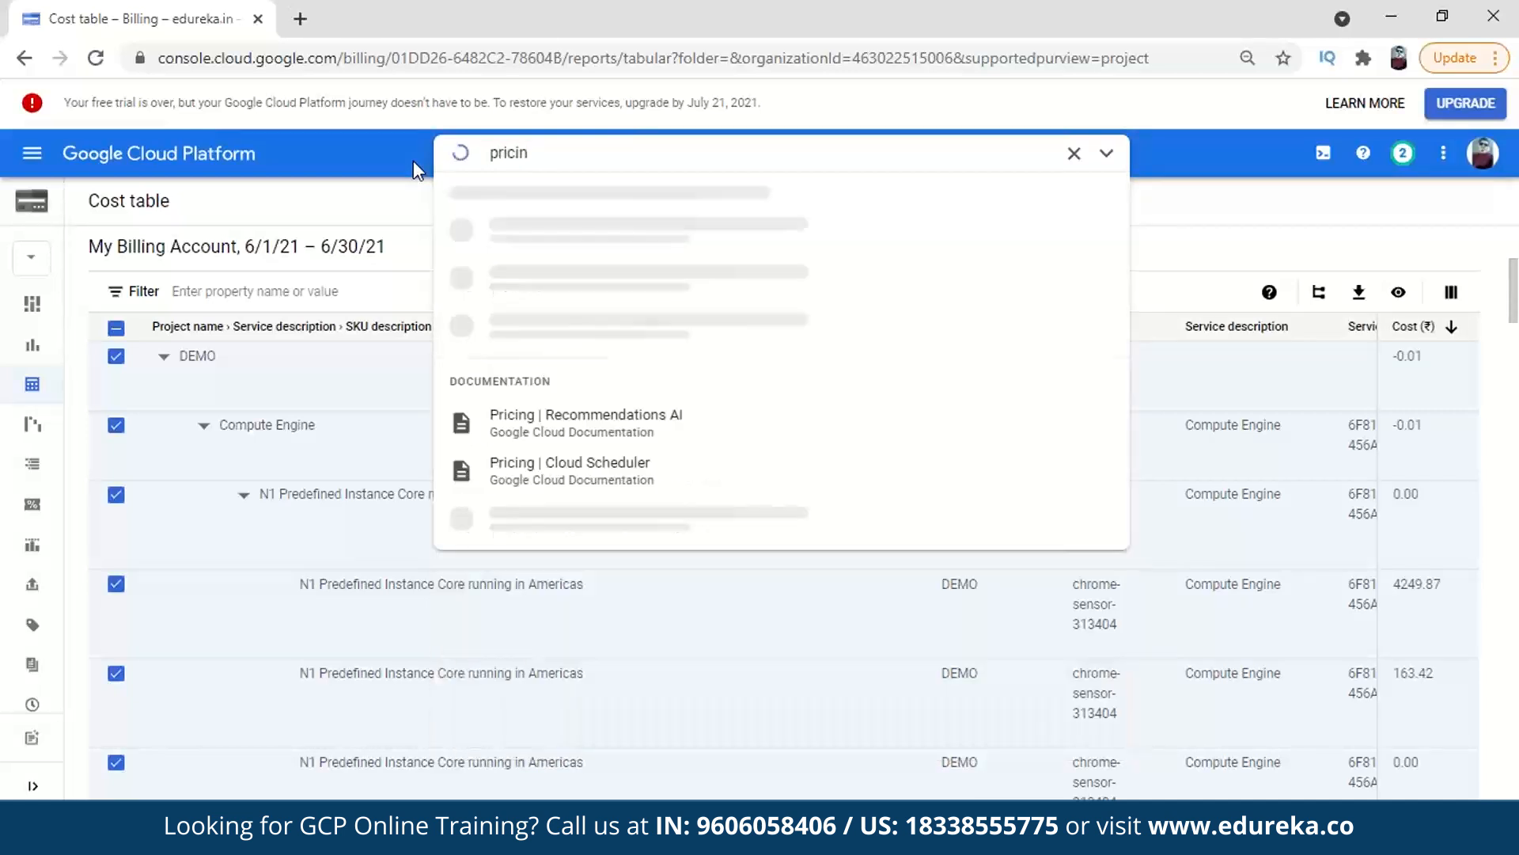
type("g ca")
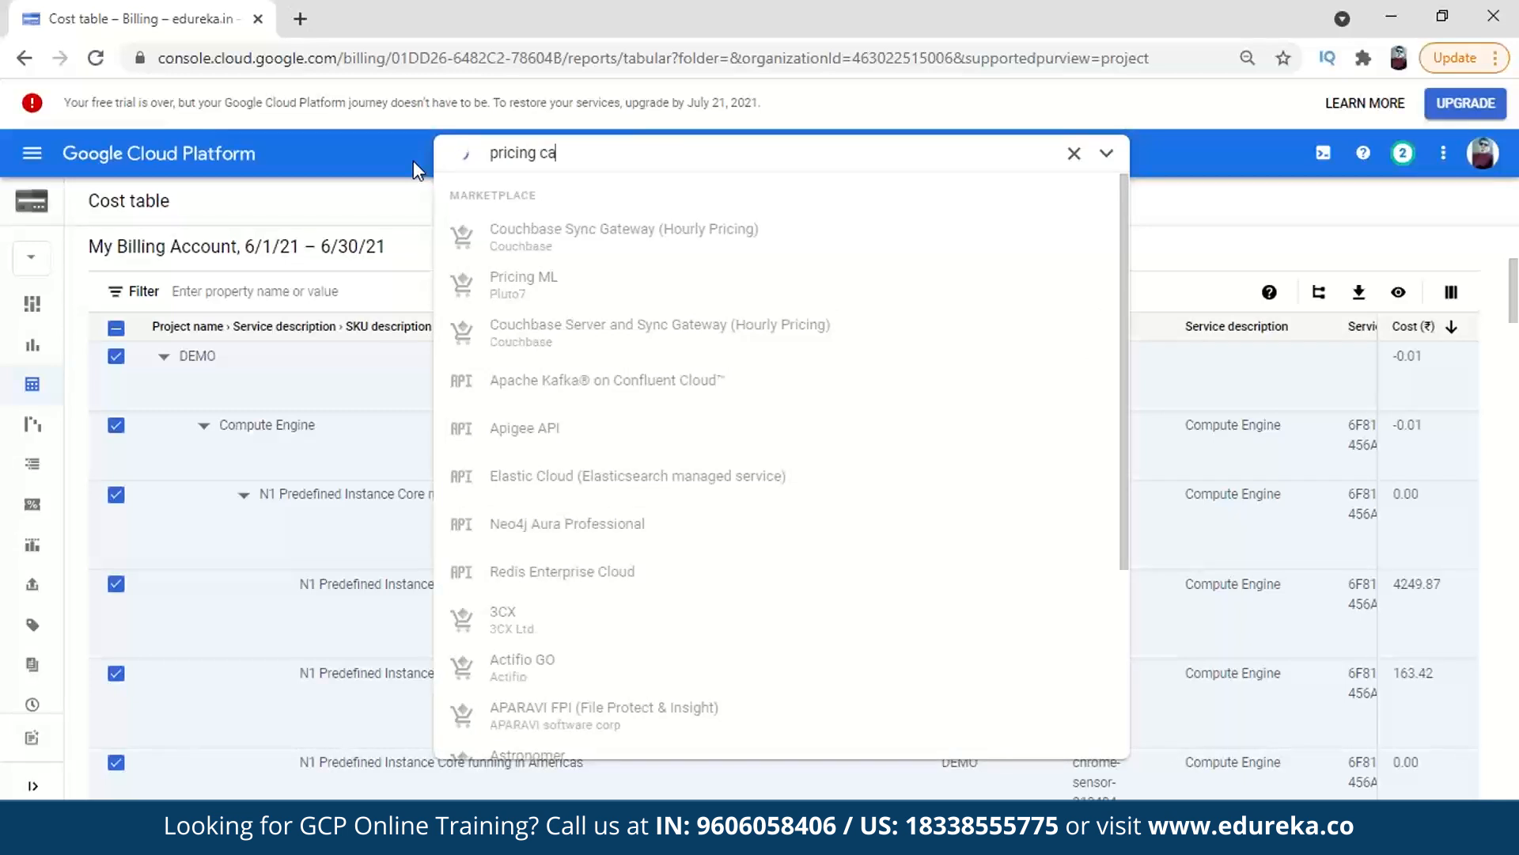
type("lcu")
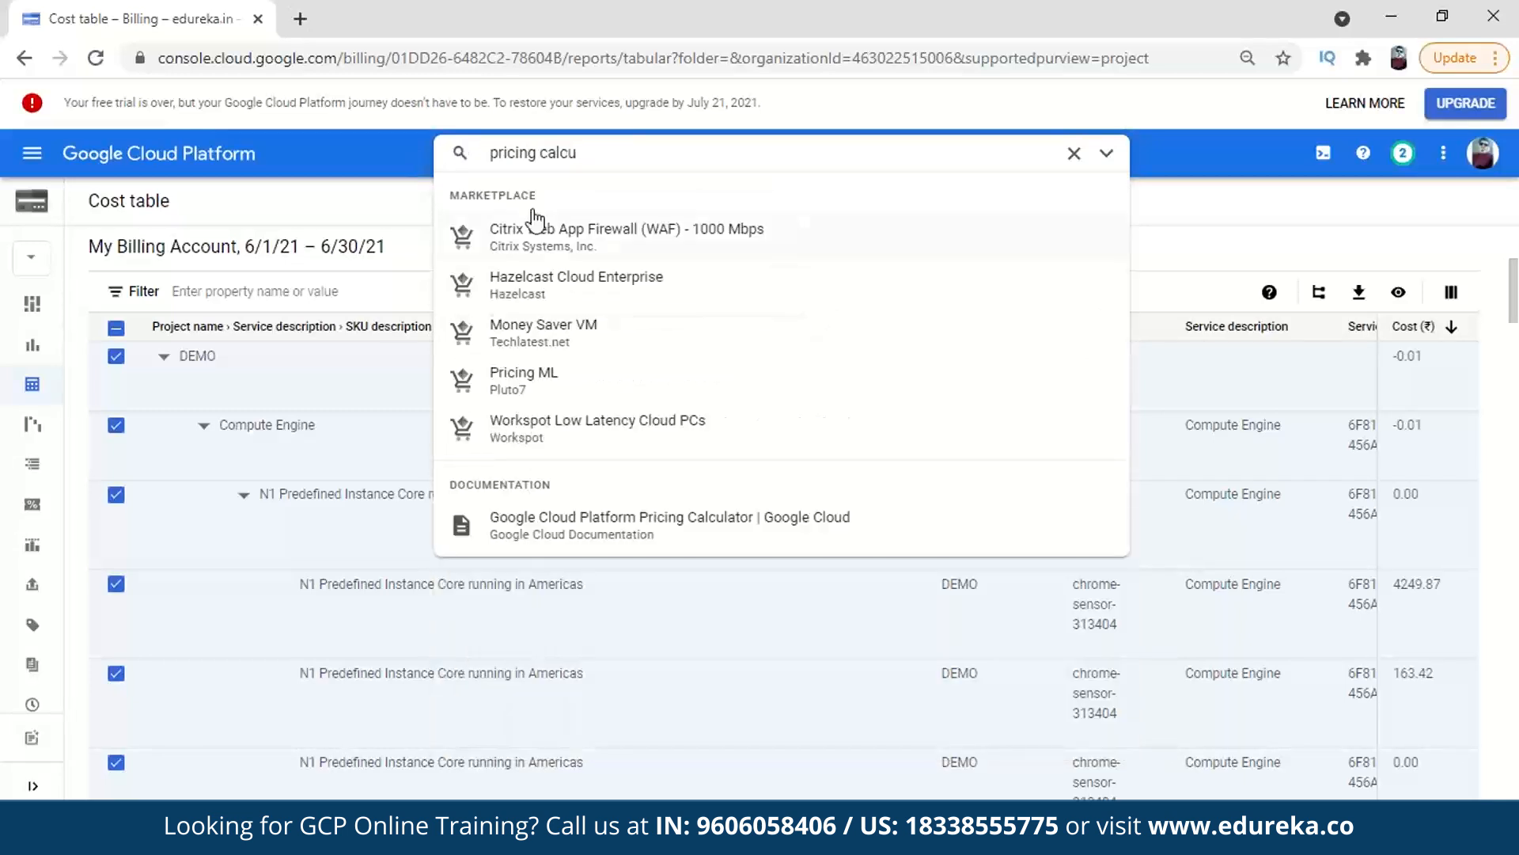
right_click(599, 525)
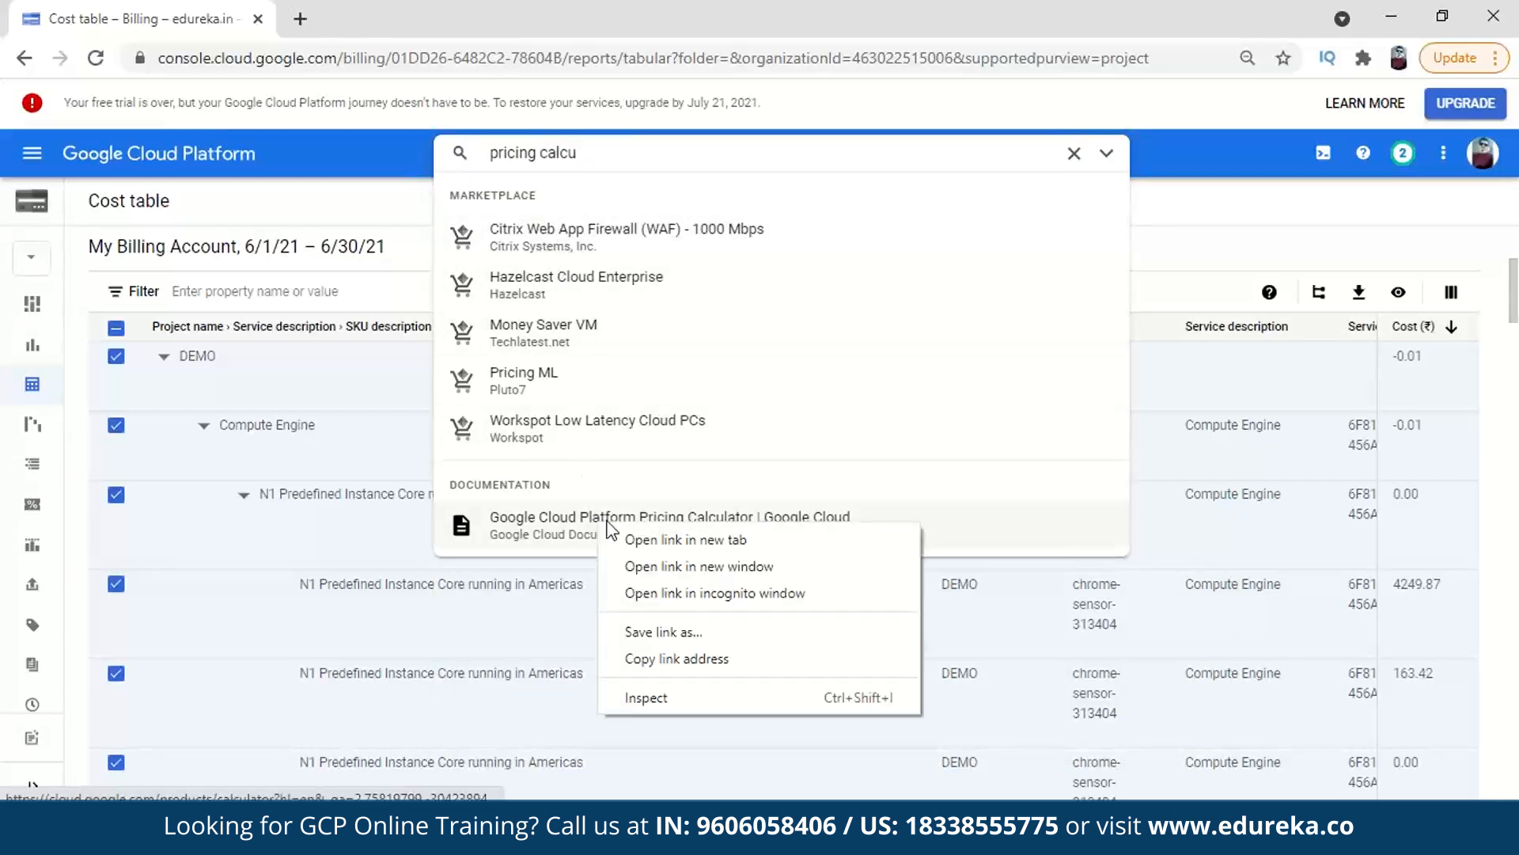
left_click(656, 540)
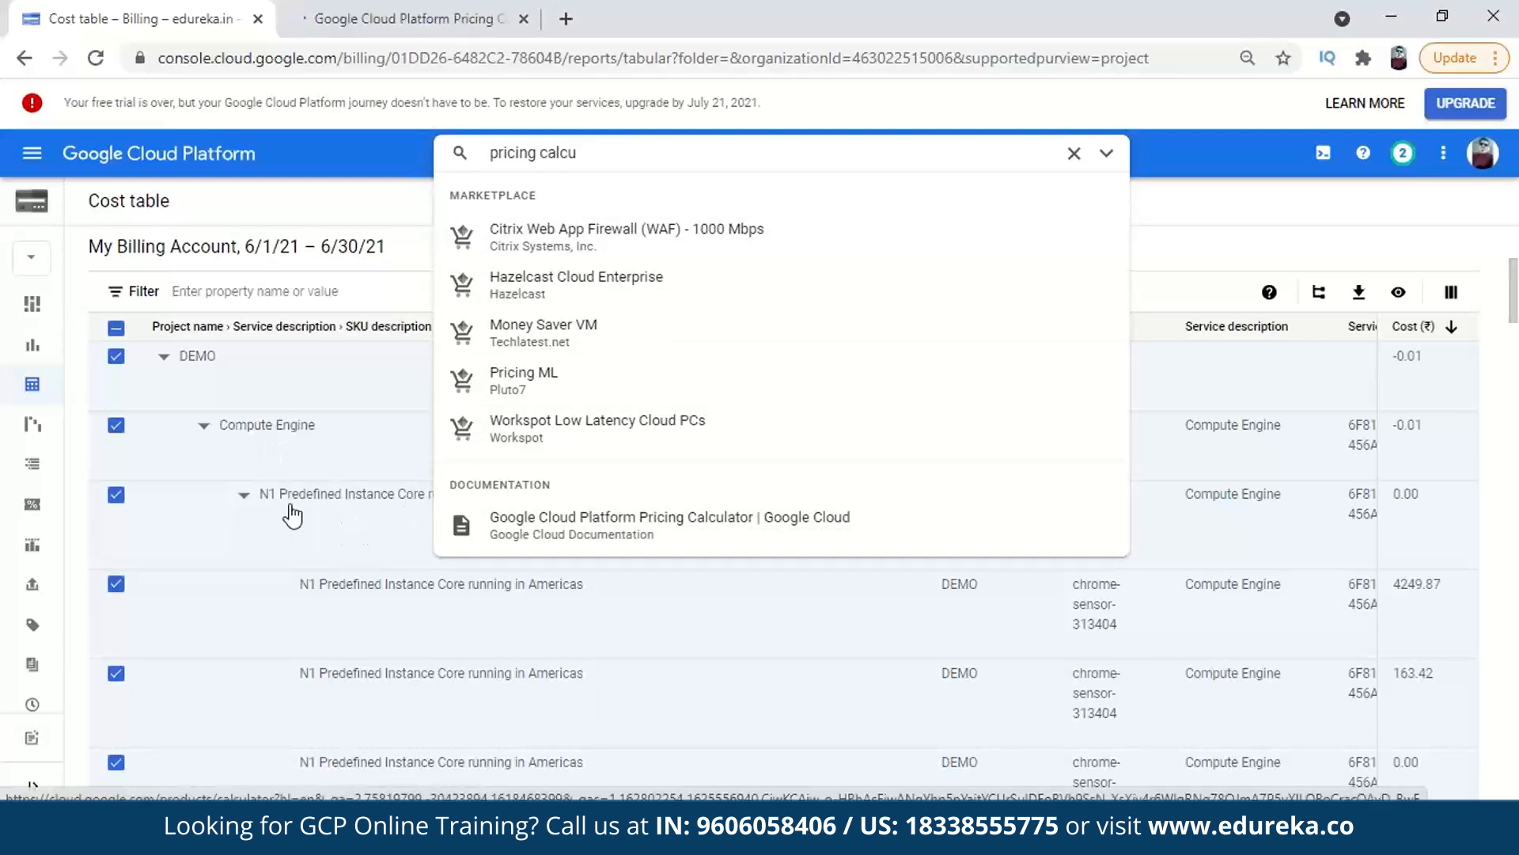
left_click(440, 18)
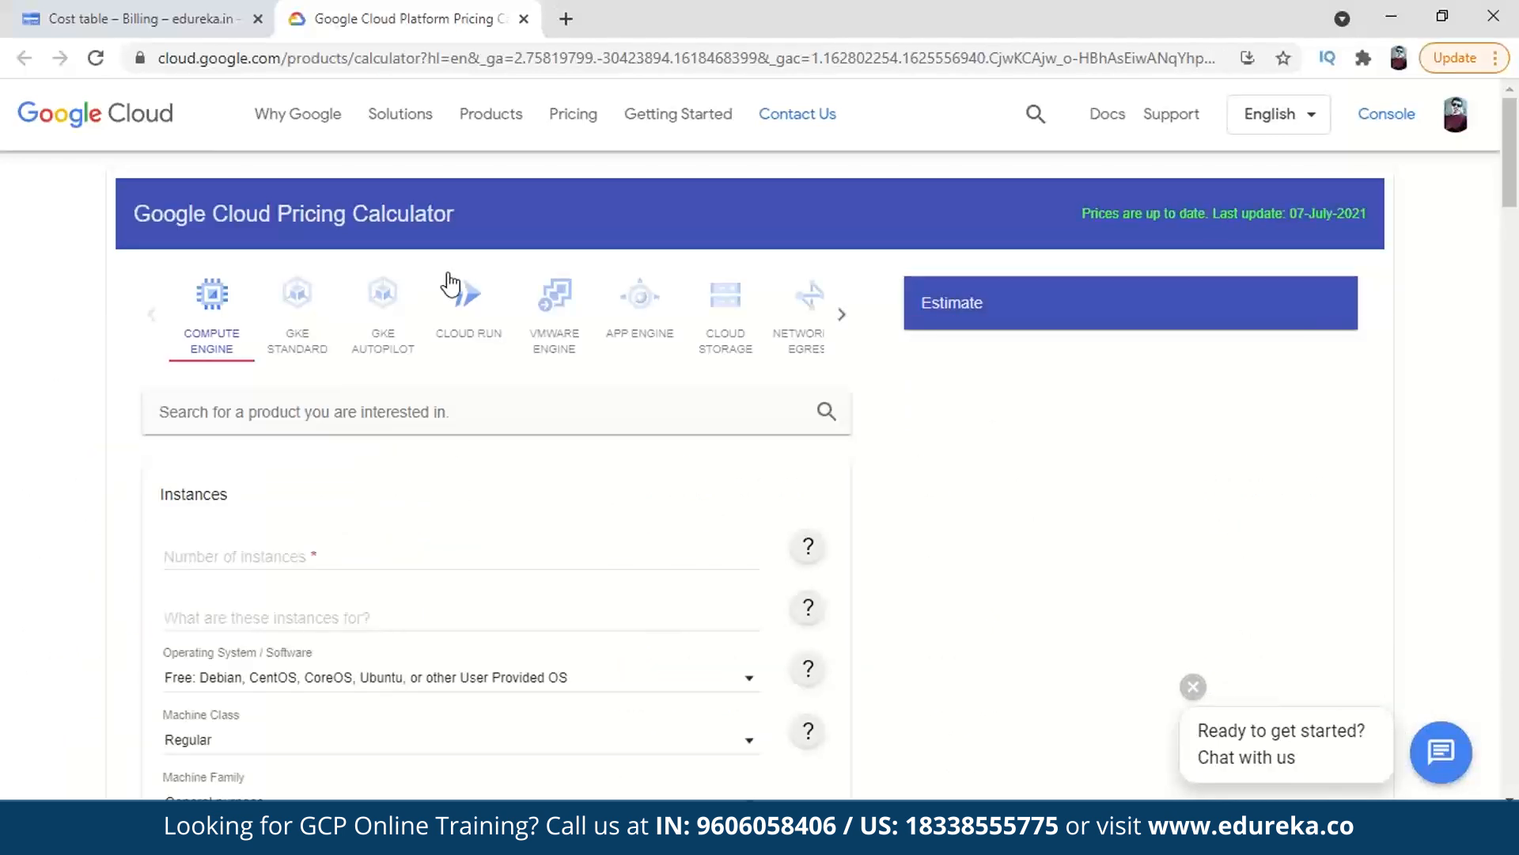
Pick Compute Engine in the calculator's product search, set the number of instances to 1 and add it to the estimate with default settings
left_click(418, 416)
left_click(396, 454)
scroll(384, 461, "down", 3)
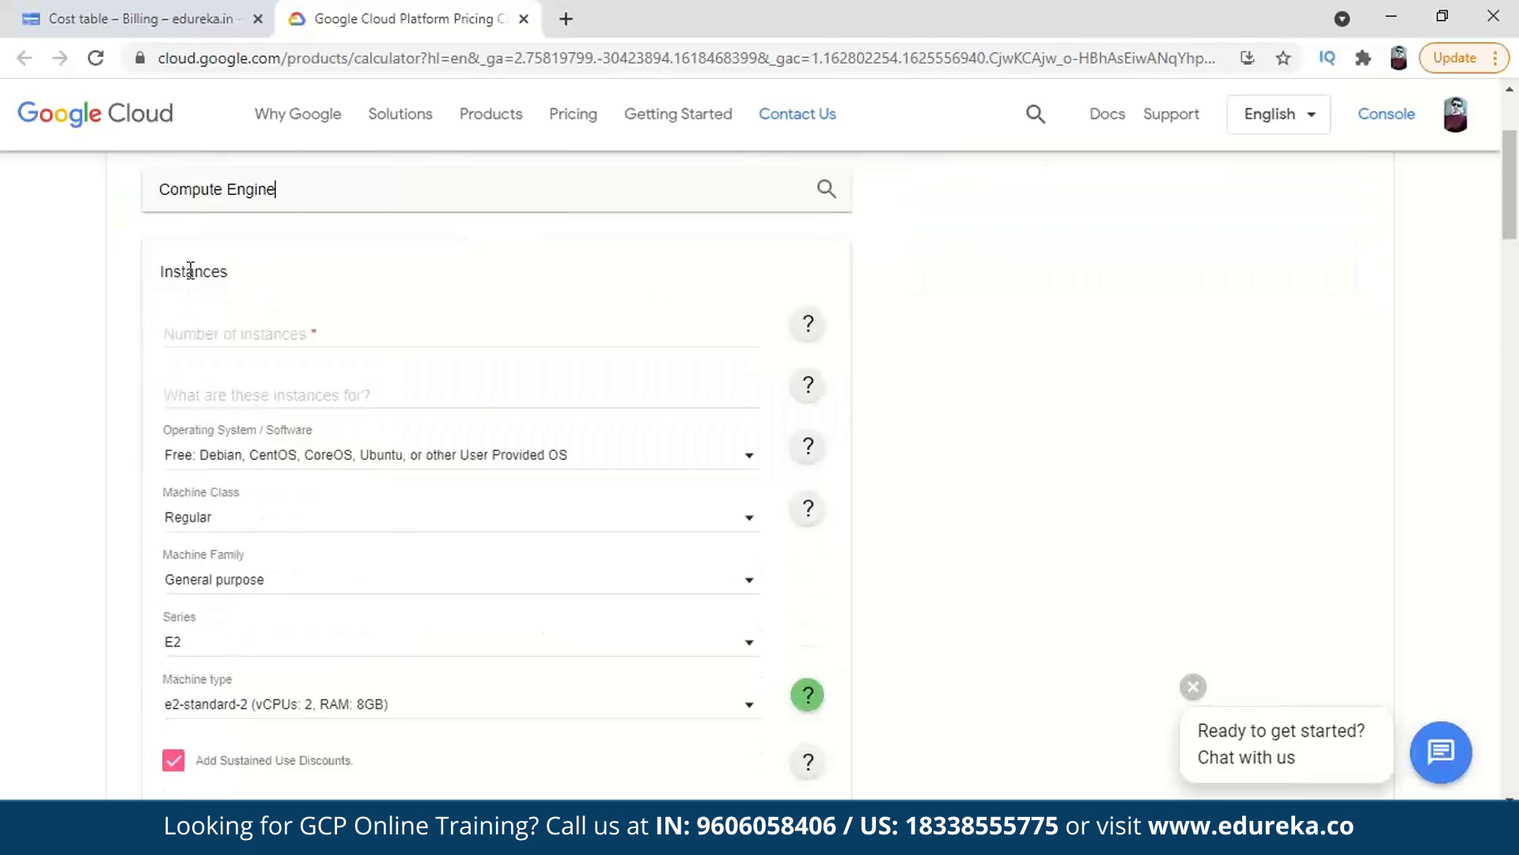
left_click(274, 336)
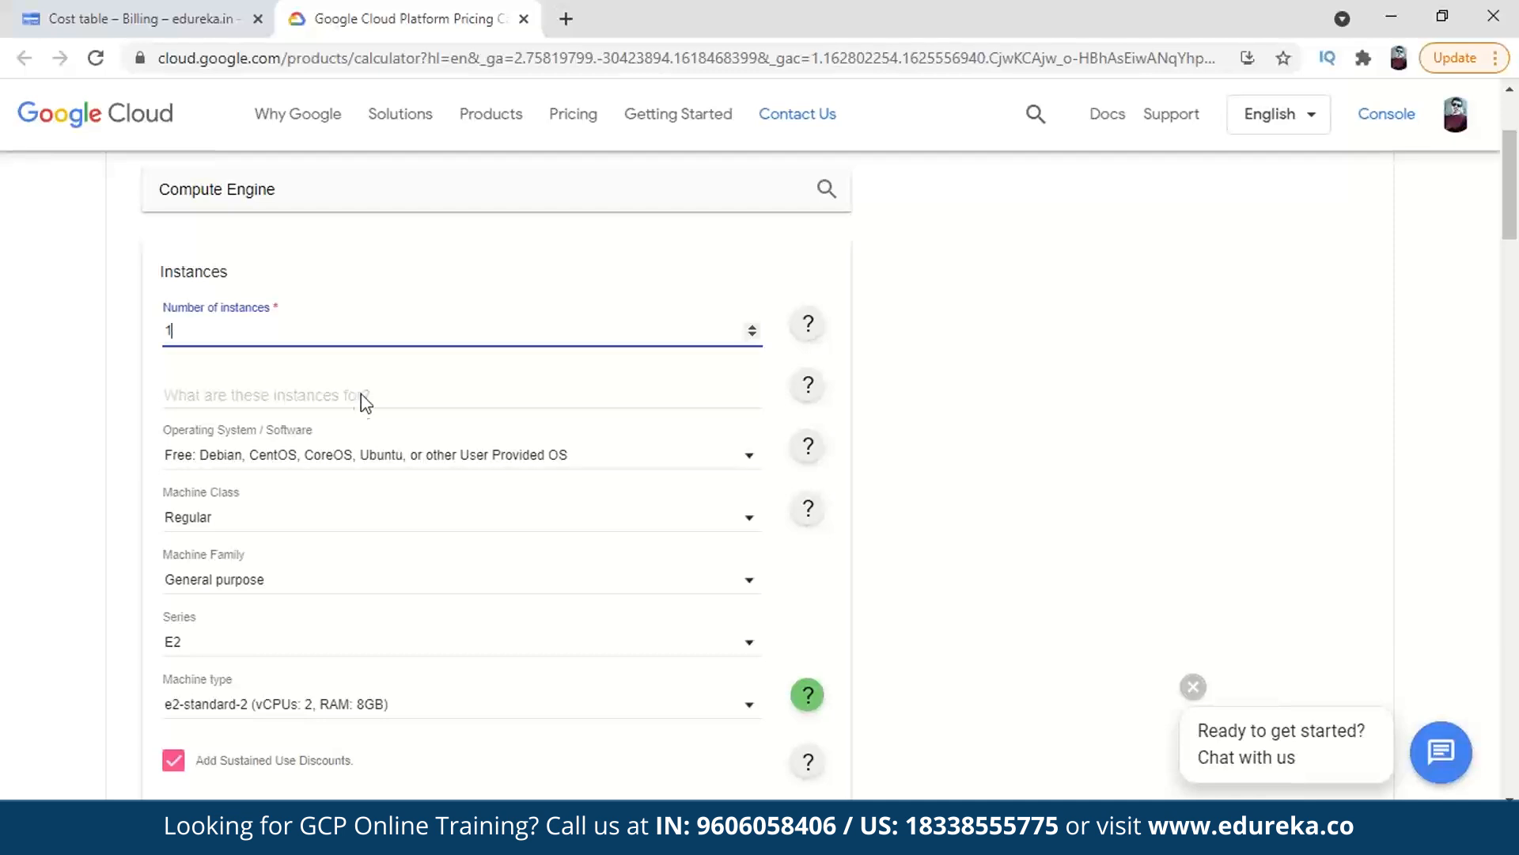
scroll(385, 556, "down", 3)
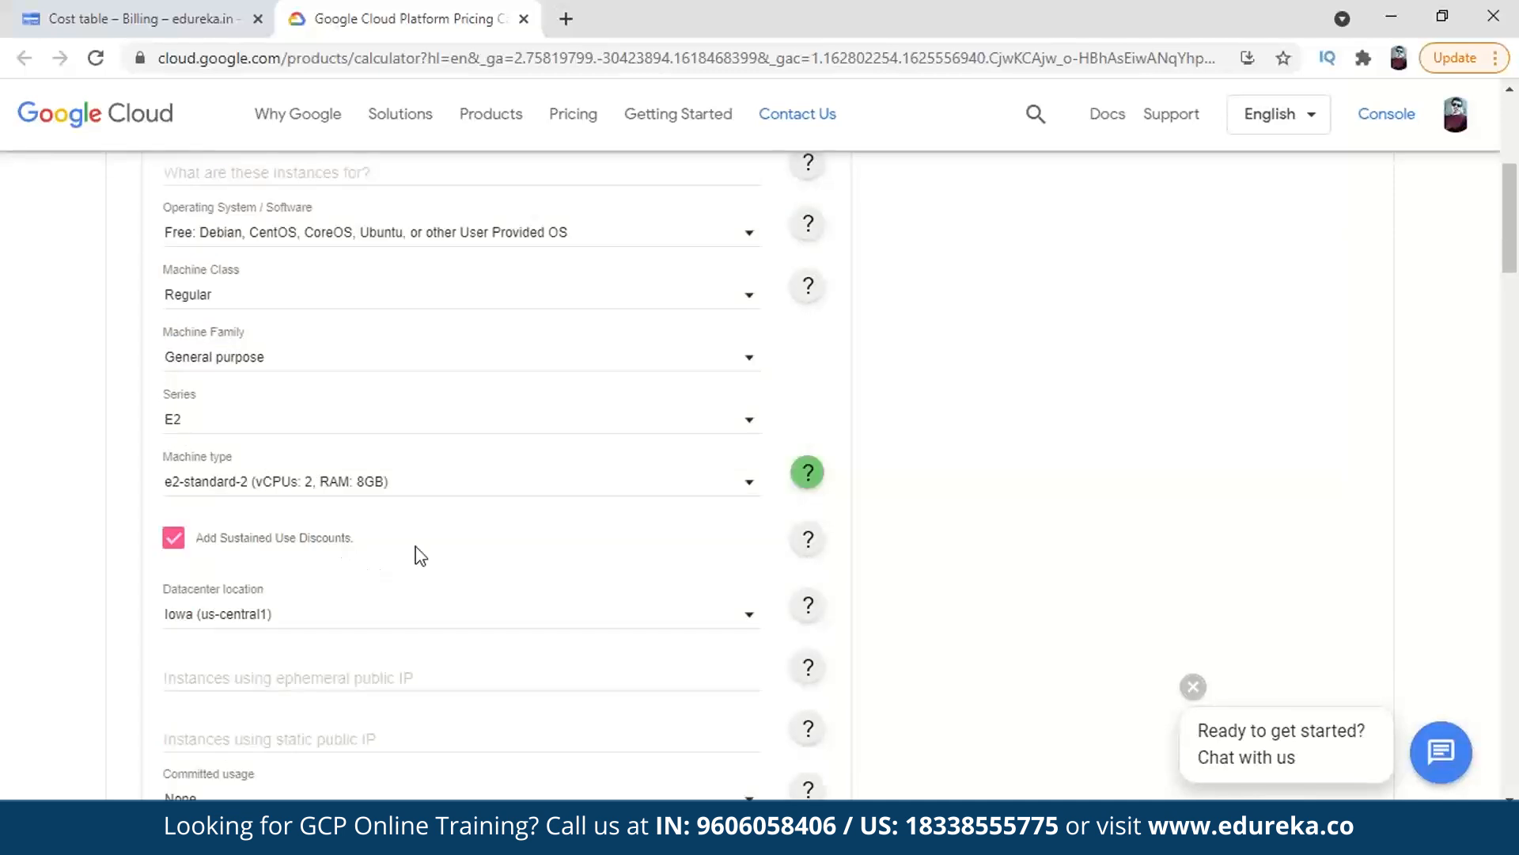
scroll(485, 532, "down", 3)
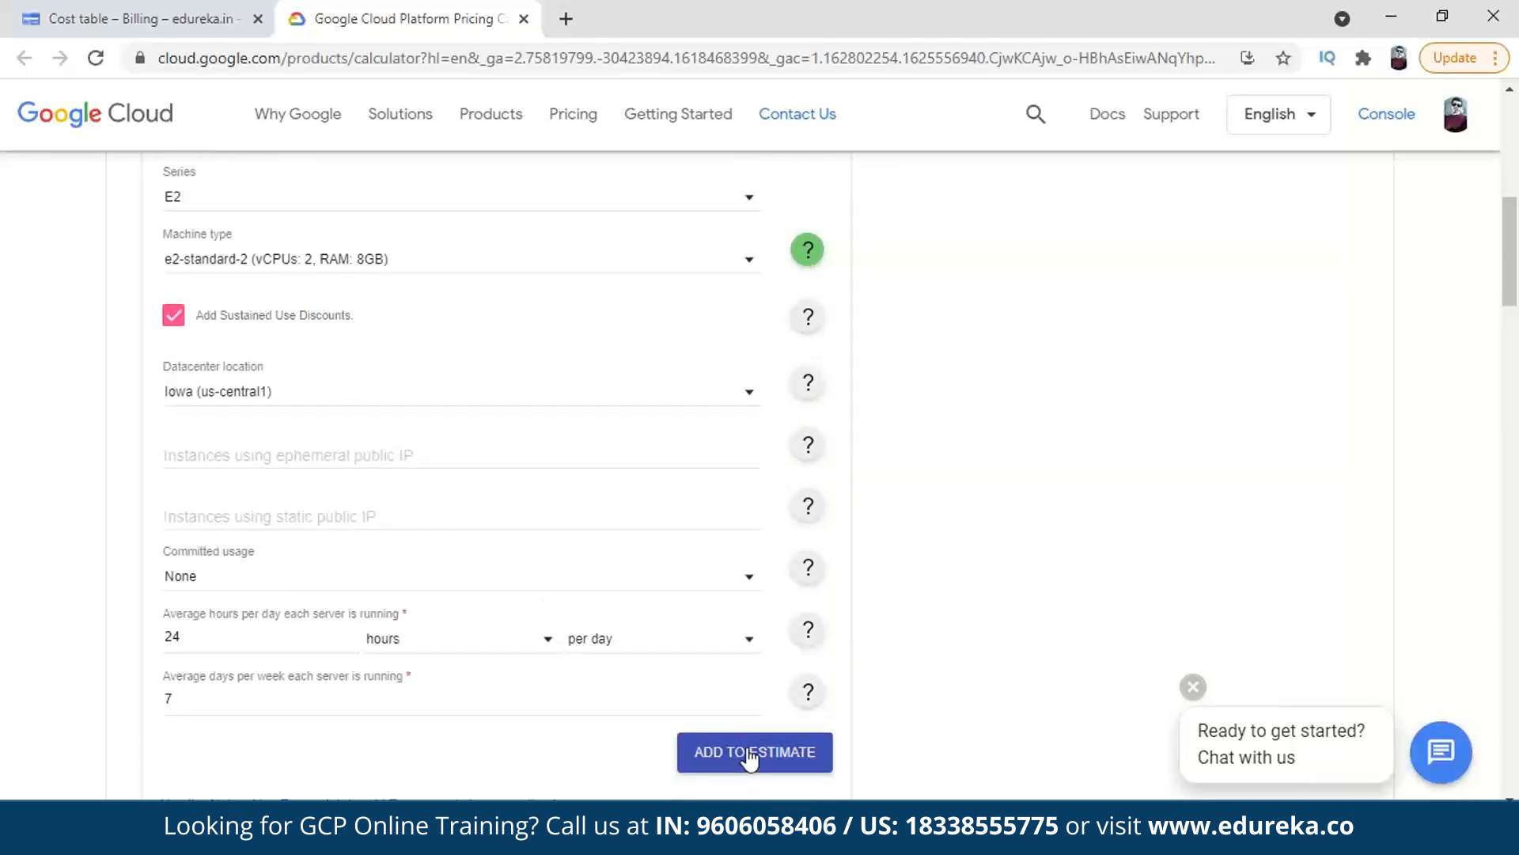
left_click(749, 757)
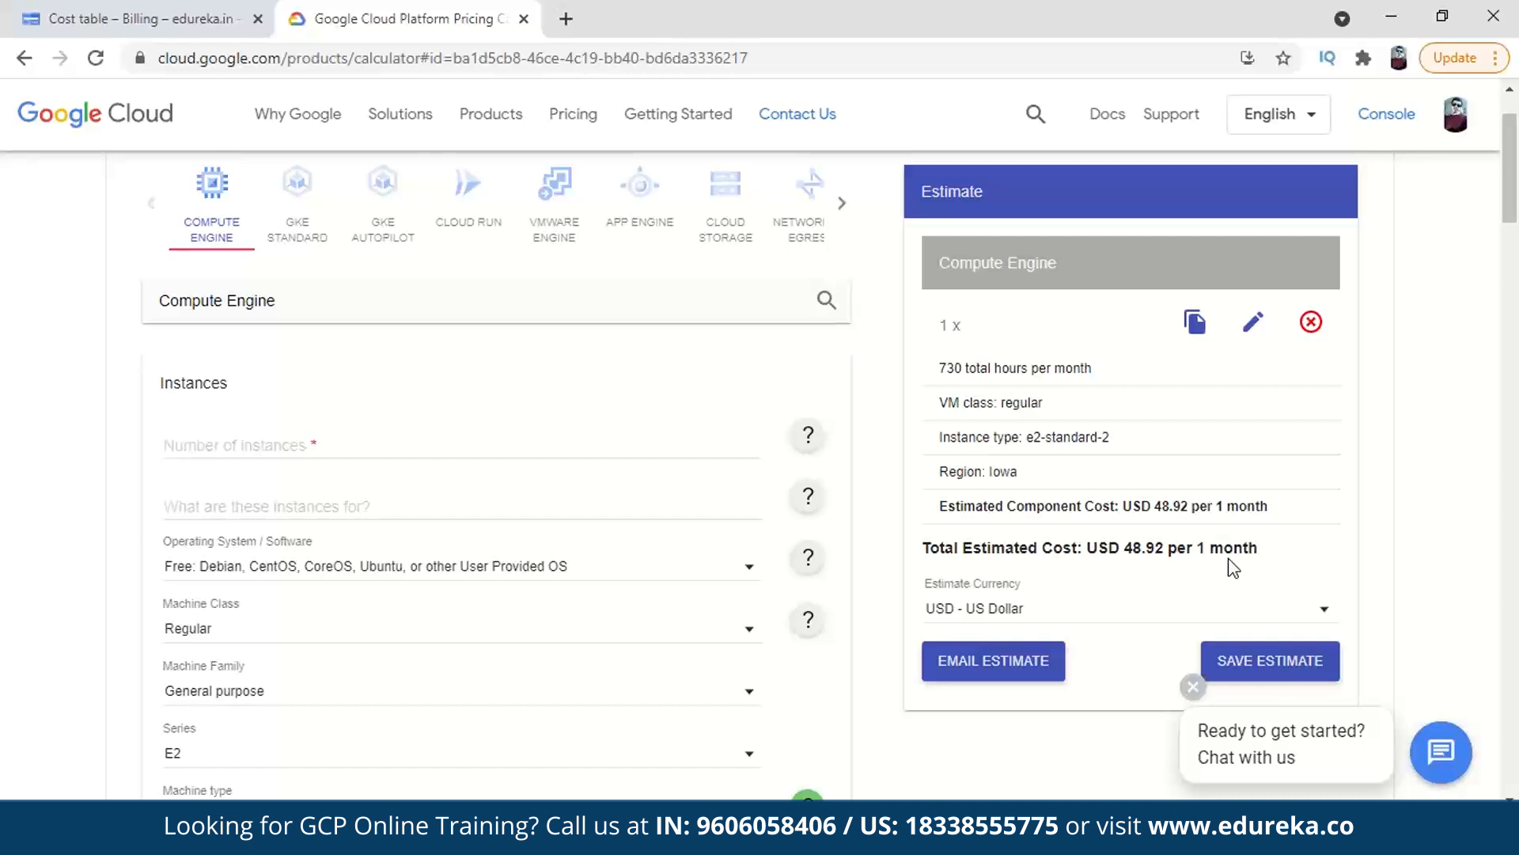
Return to the billing cost table, dismiss the search suggestions and examine the N1 Predefined Instance Core and Ram cost lines
left_click(207, 14)
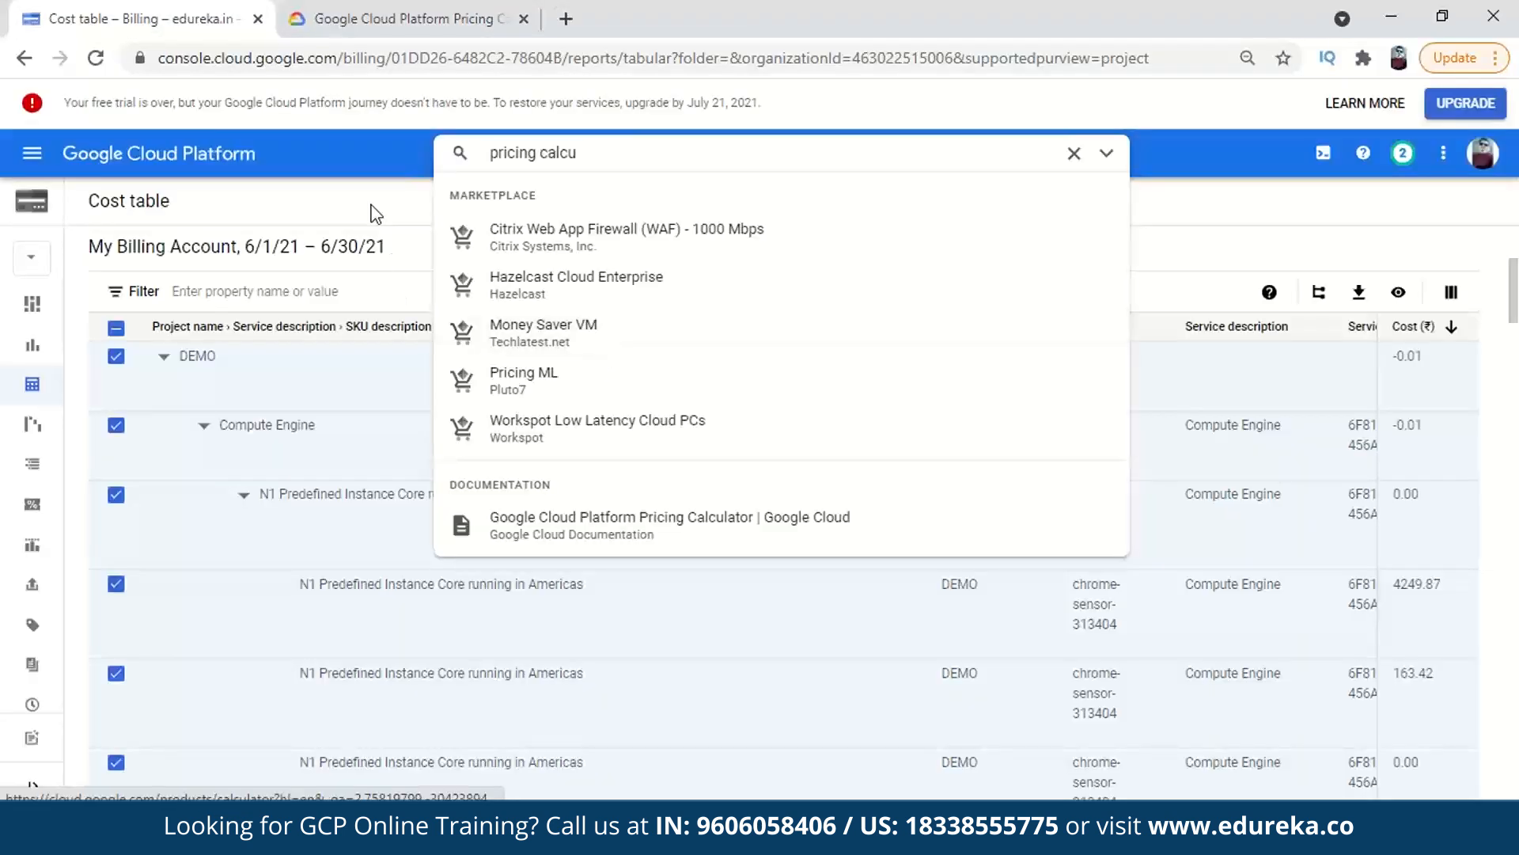
left_click(376, 218)
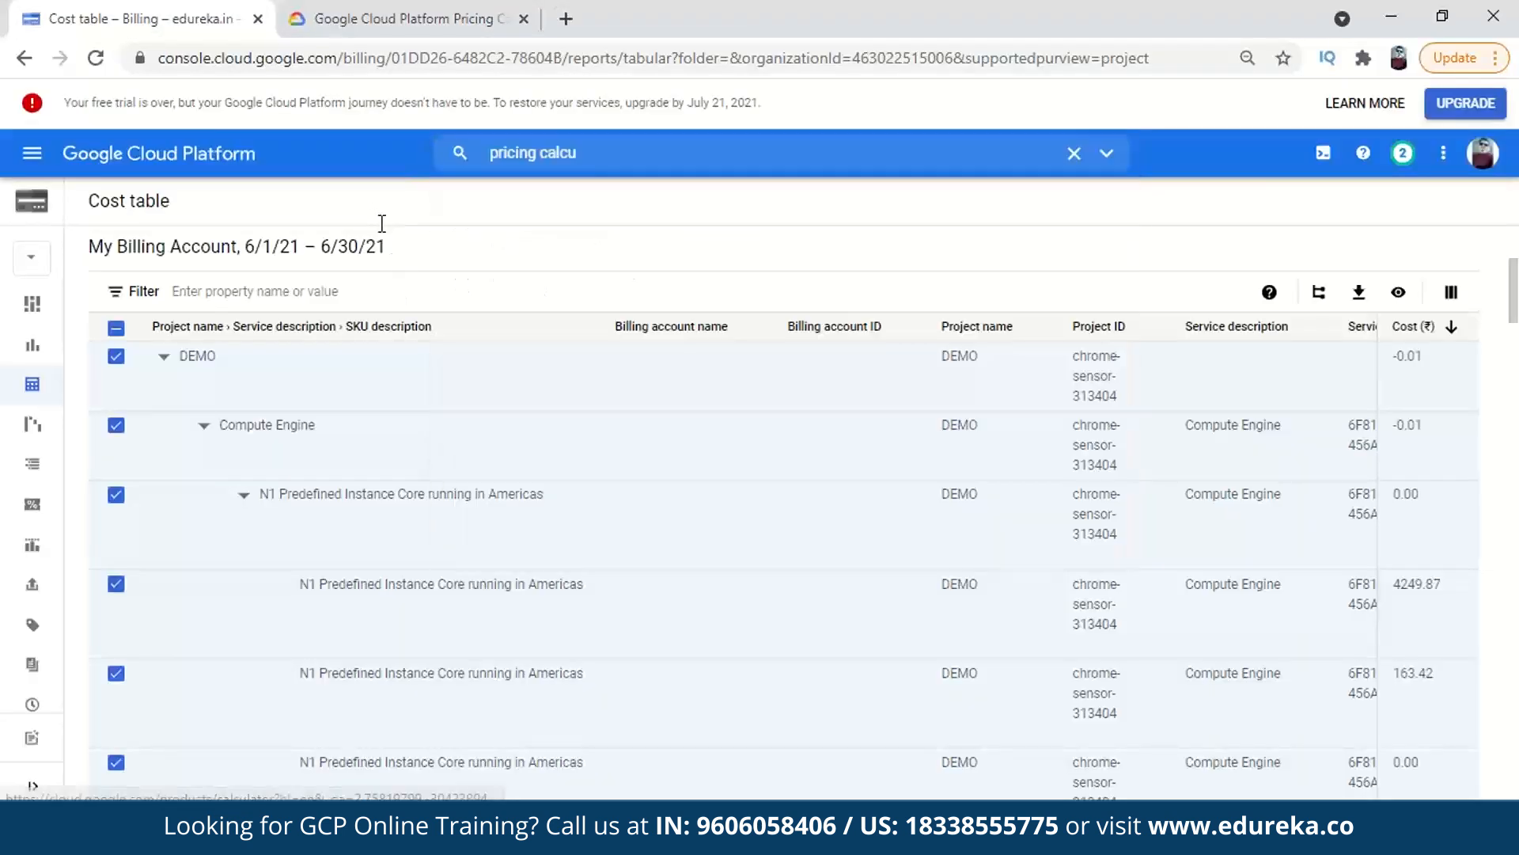
scroll(396, 475, "down", 2)
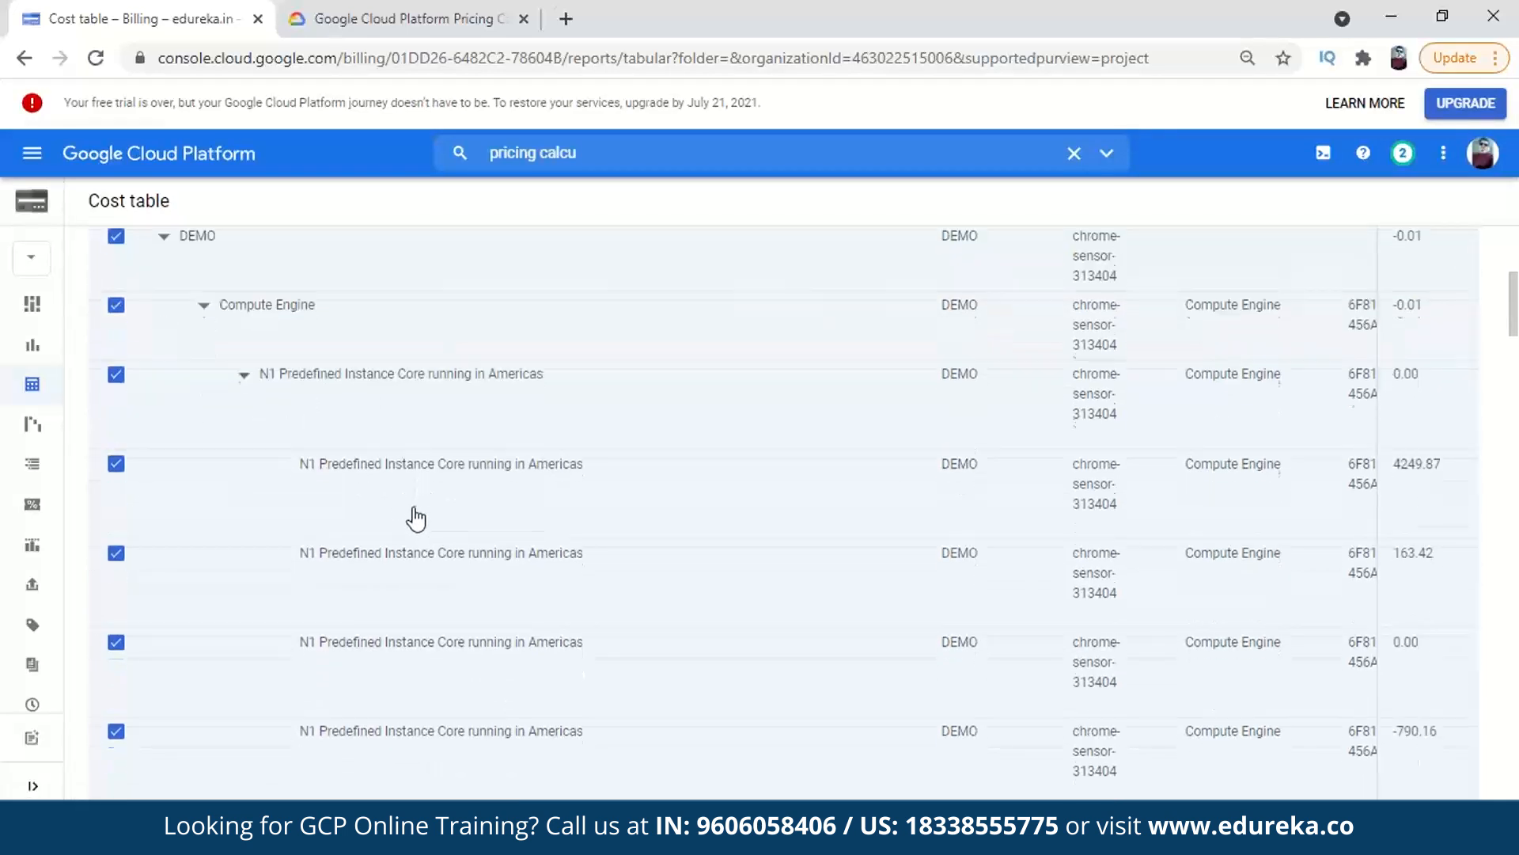
scroll(410, 515, "down", 1)
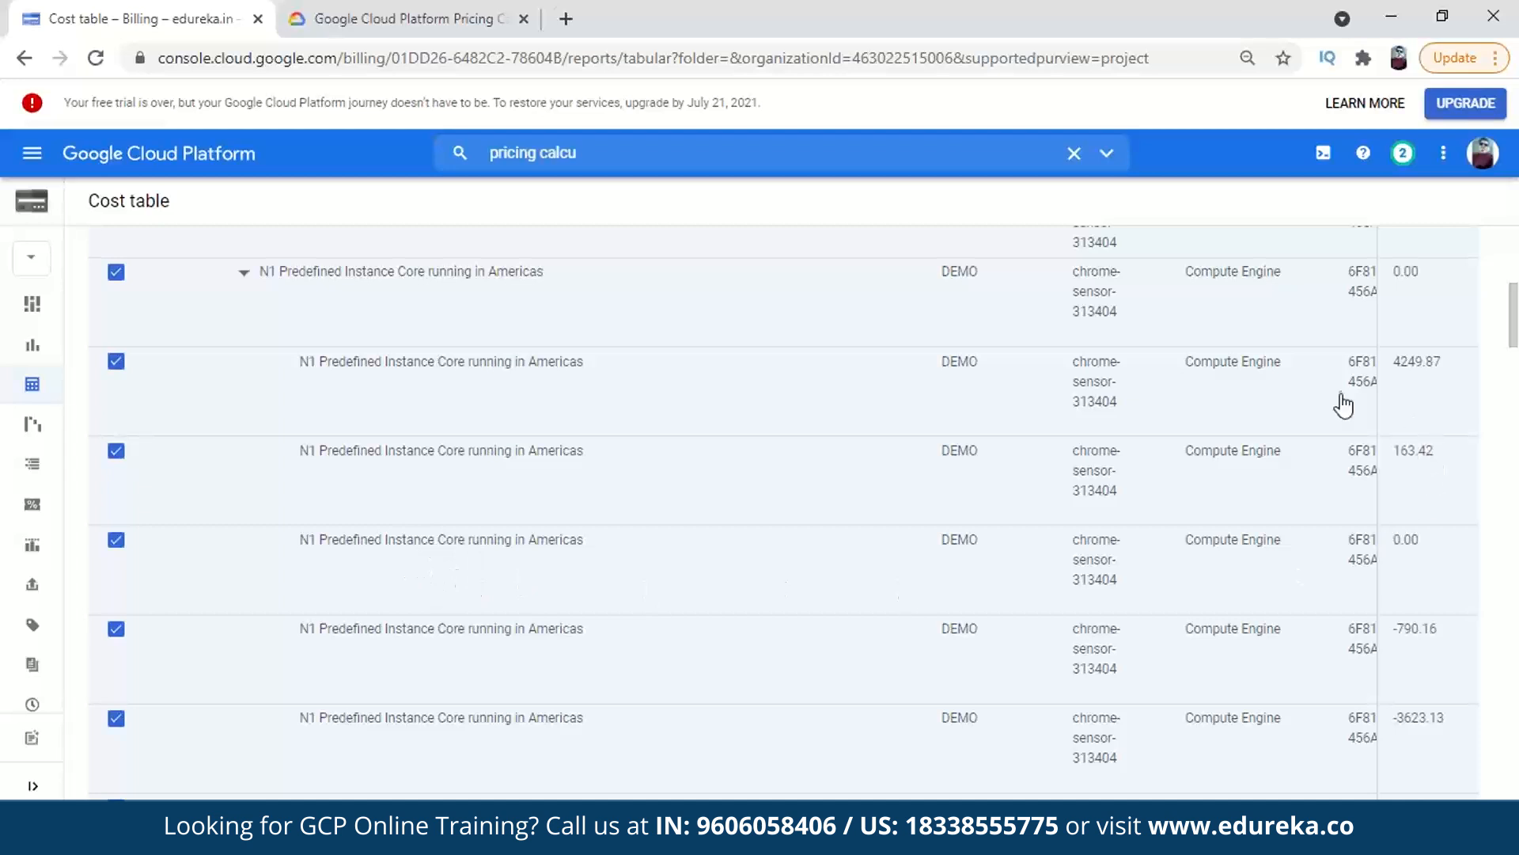
scroll(782, 499, "down", 3)
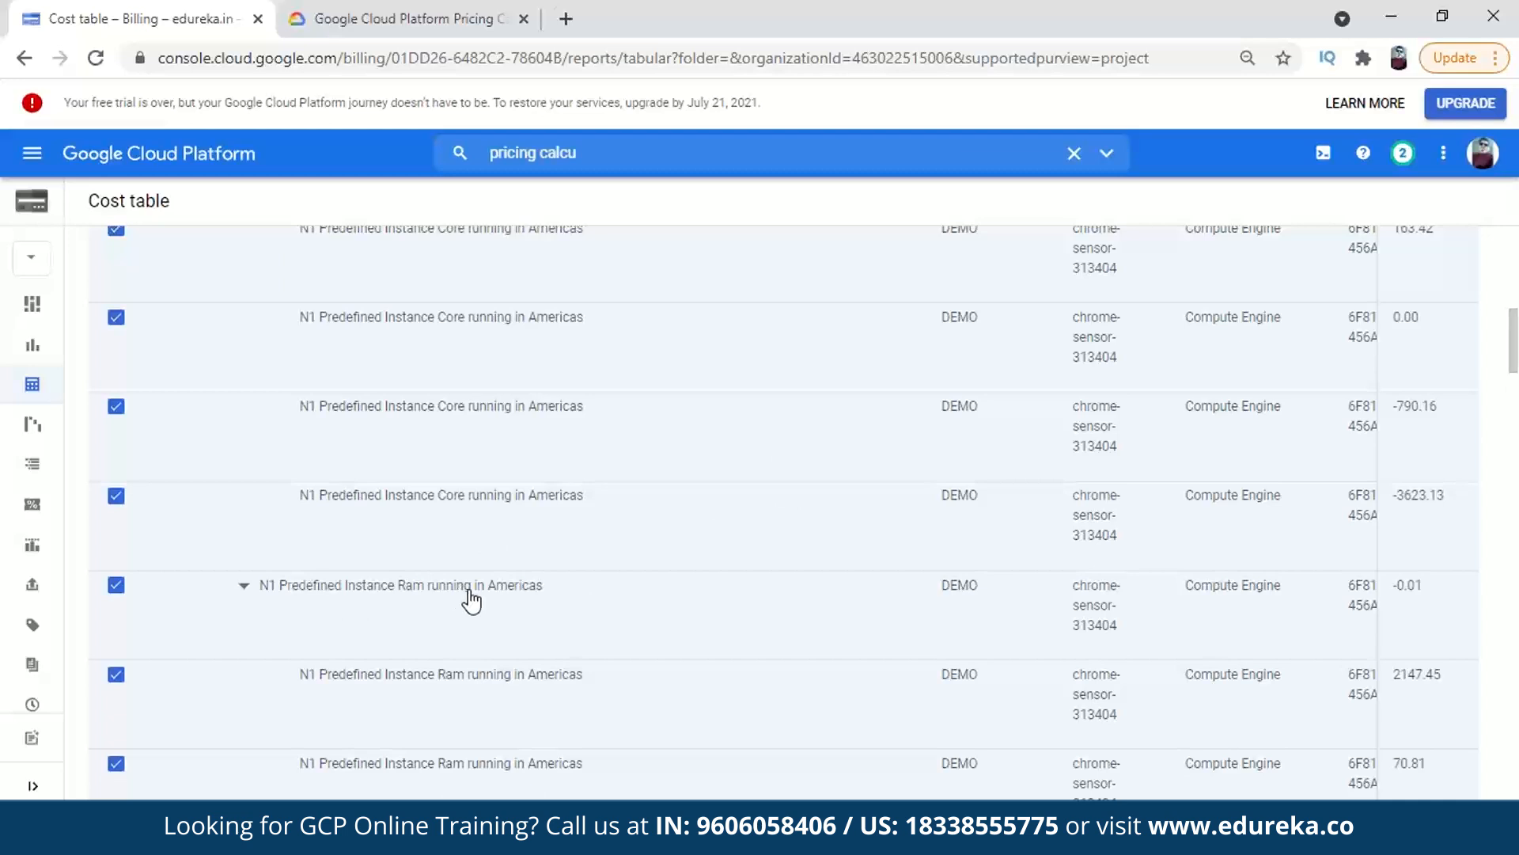
scroll(1274, 634, "down", 1)
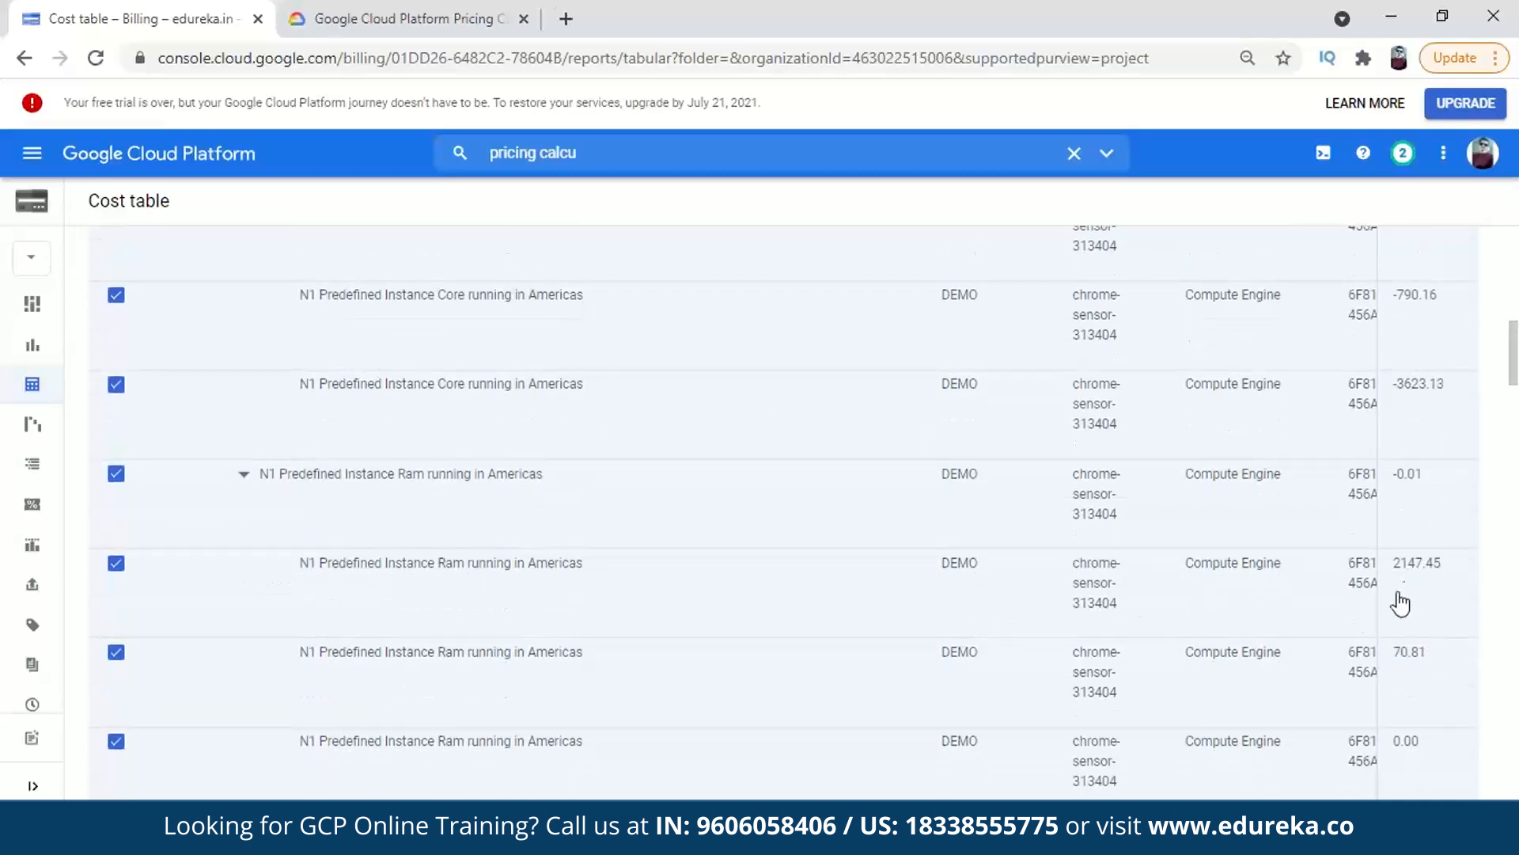
Check the Compute Engine instances section in the pricing calculator again and go back to the cost table
left_click(433, 27)
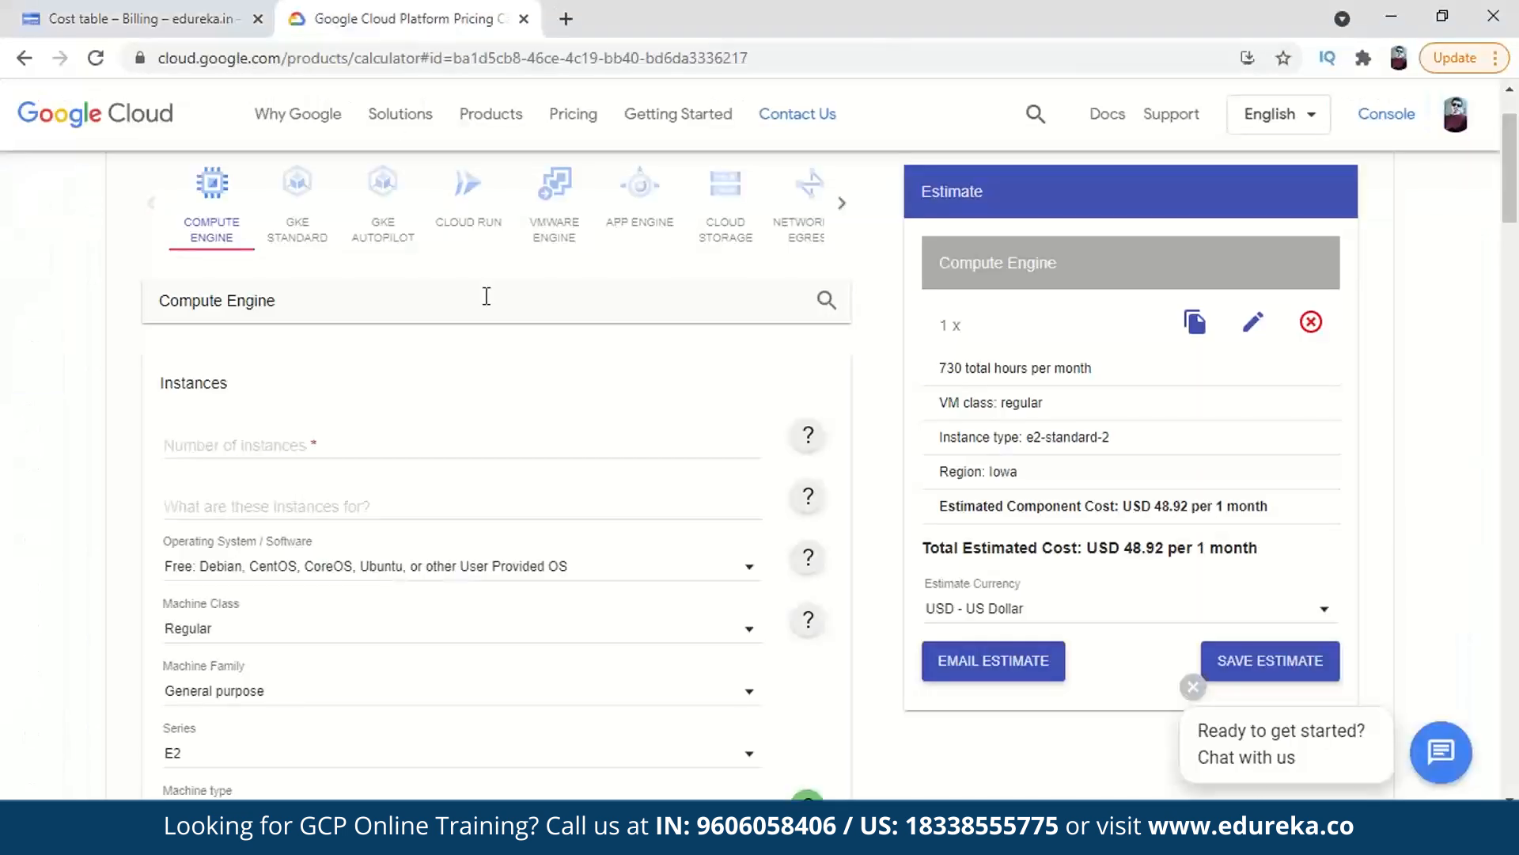
left_click_drag(160, 383, 219, 383)
left_click(210, 14)
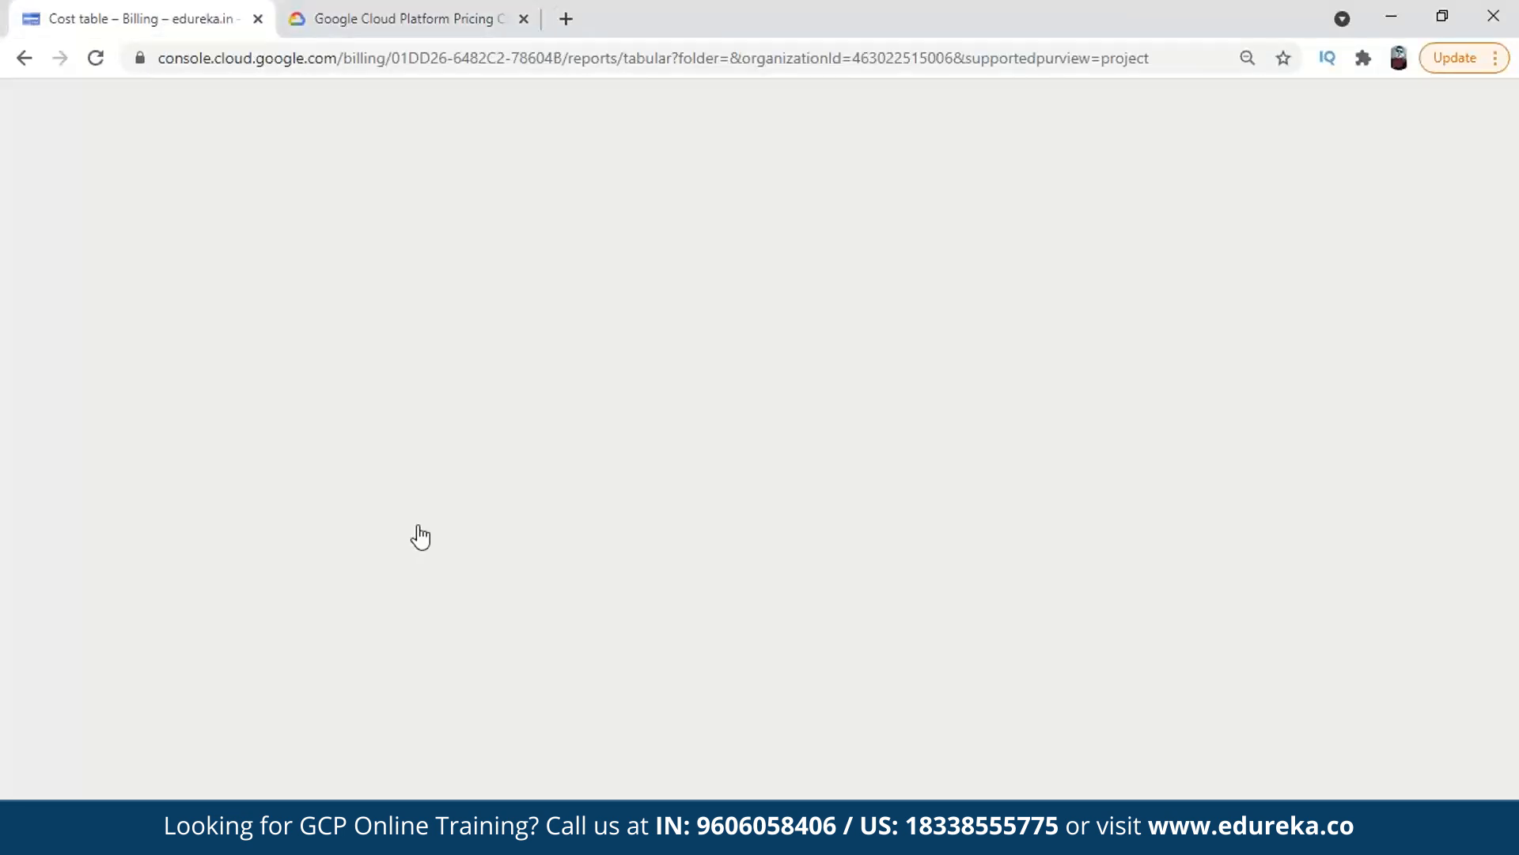
Examine the Compute Engine cost lines from N1 Ram through E2, persistent disk, external IP and network egress, and collapse the group
scroll(424, 485, "down", 2)
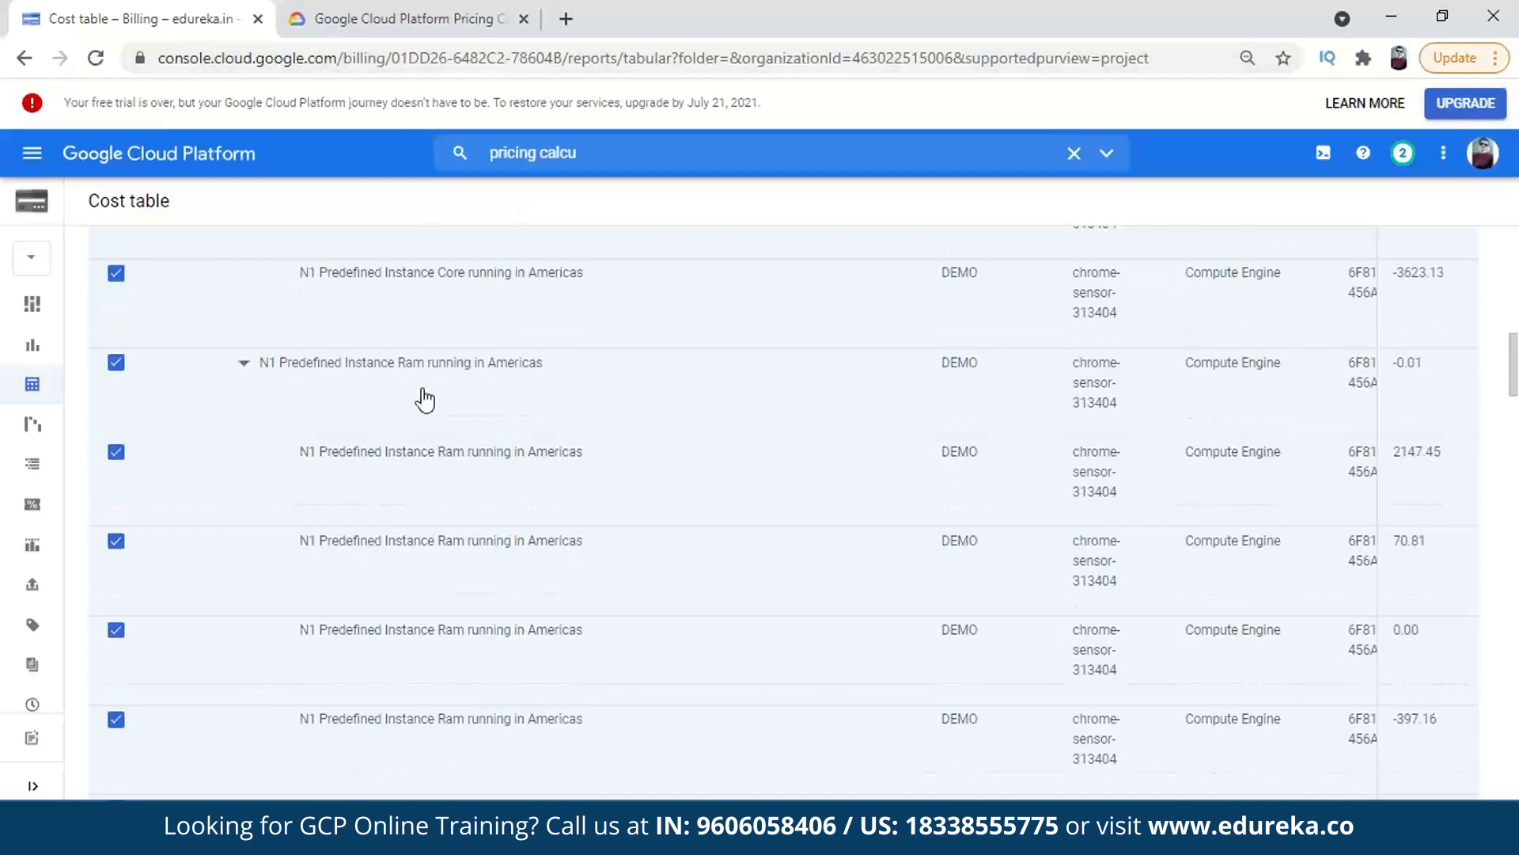
scroll(414, 349, "up", 2)
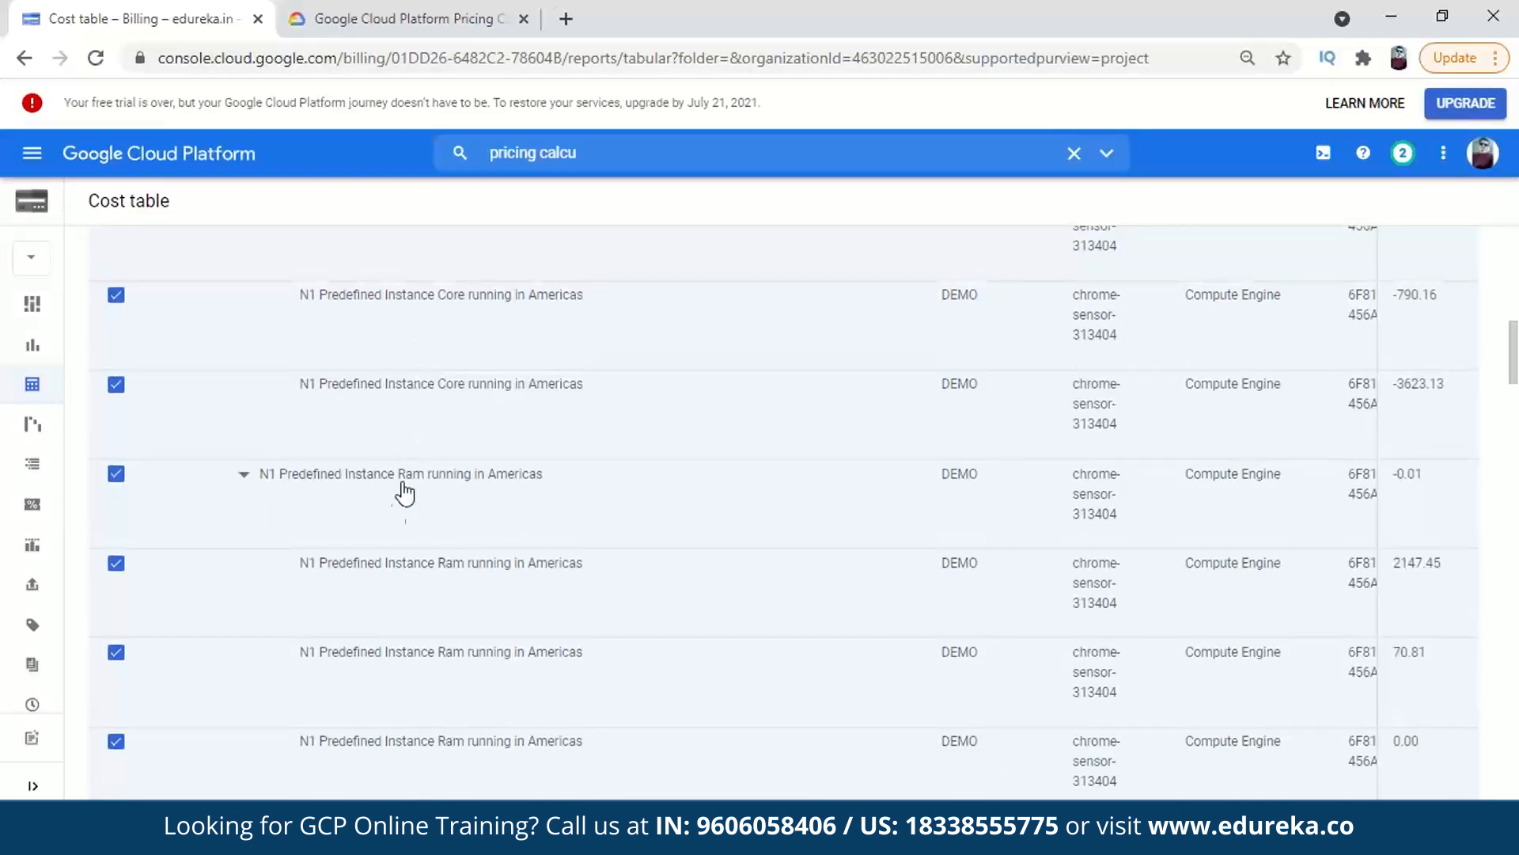
scroll(401, 522, "down", 6)
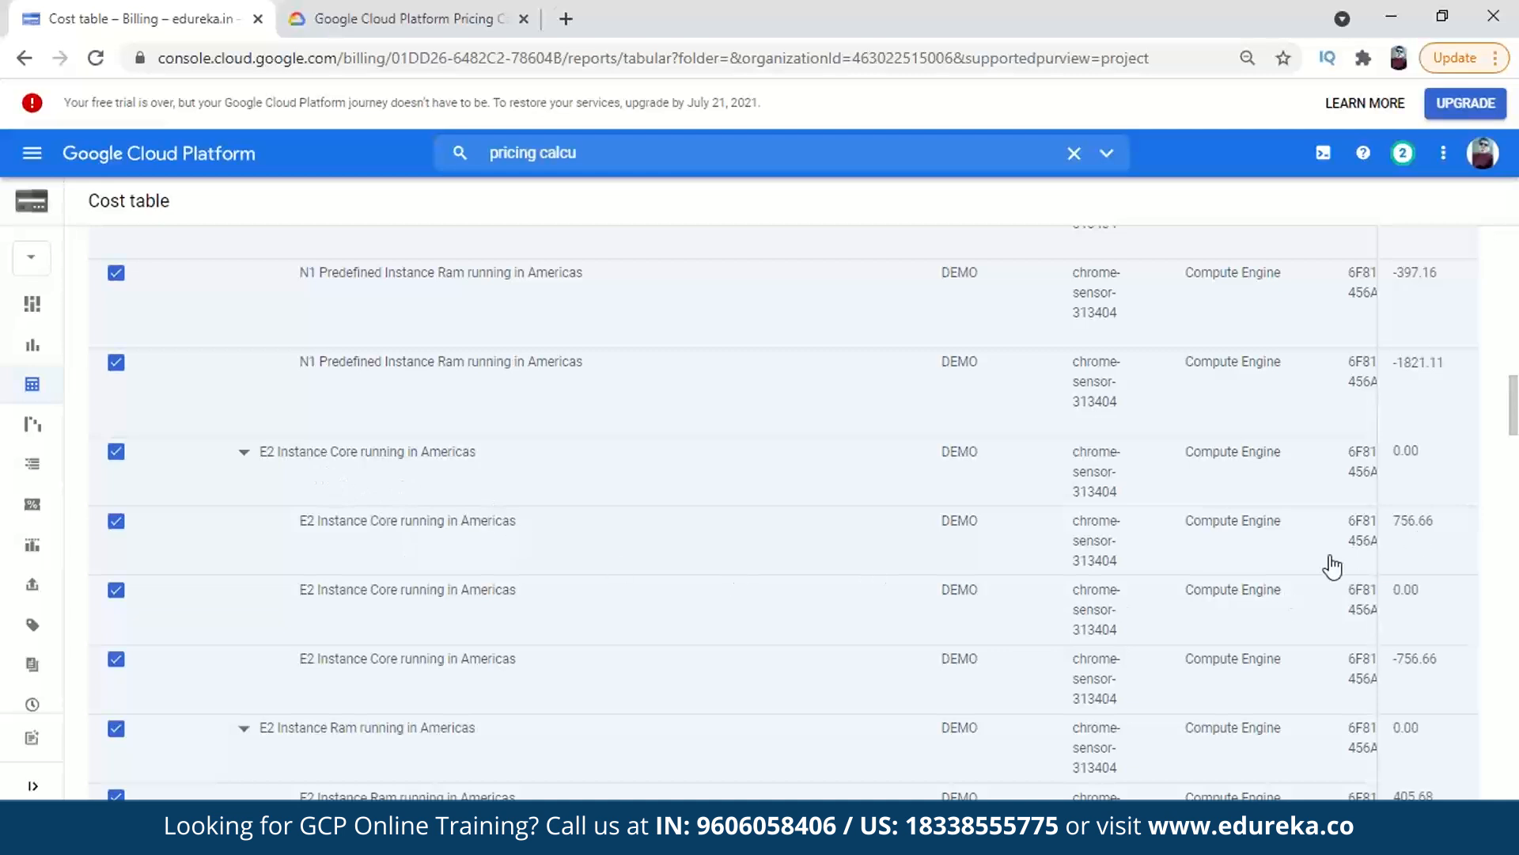
scroll(509, 591, "down", 4)
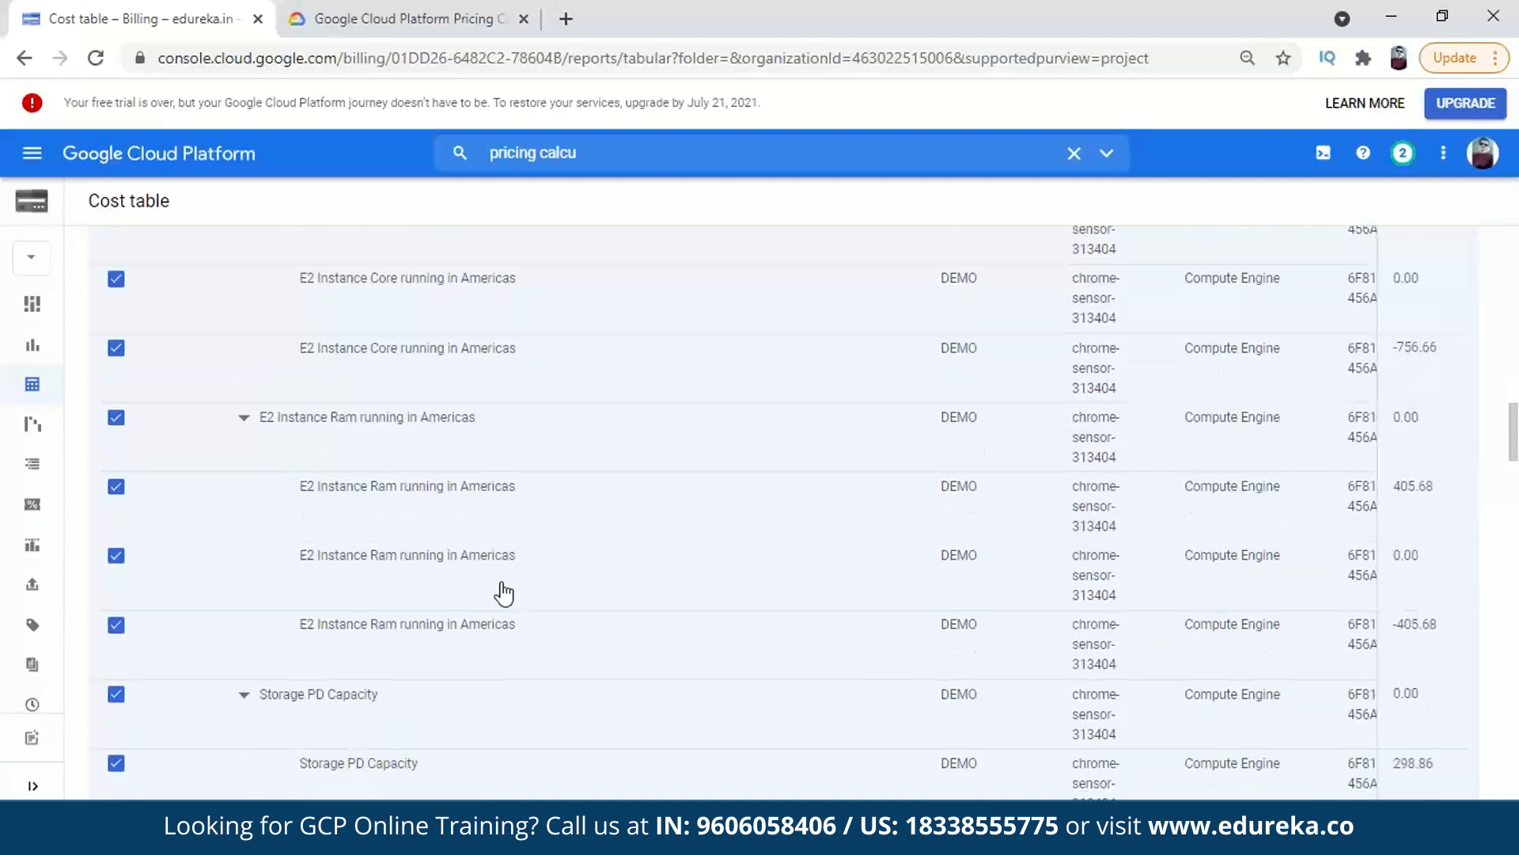
scroll(504, 594, "down", 6)
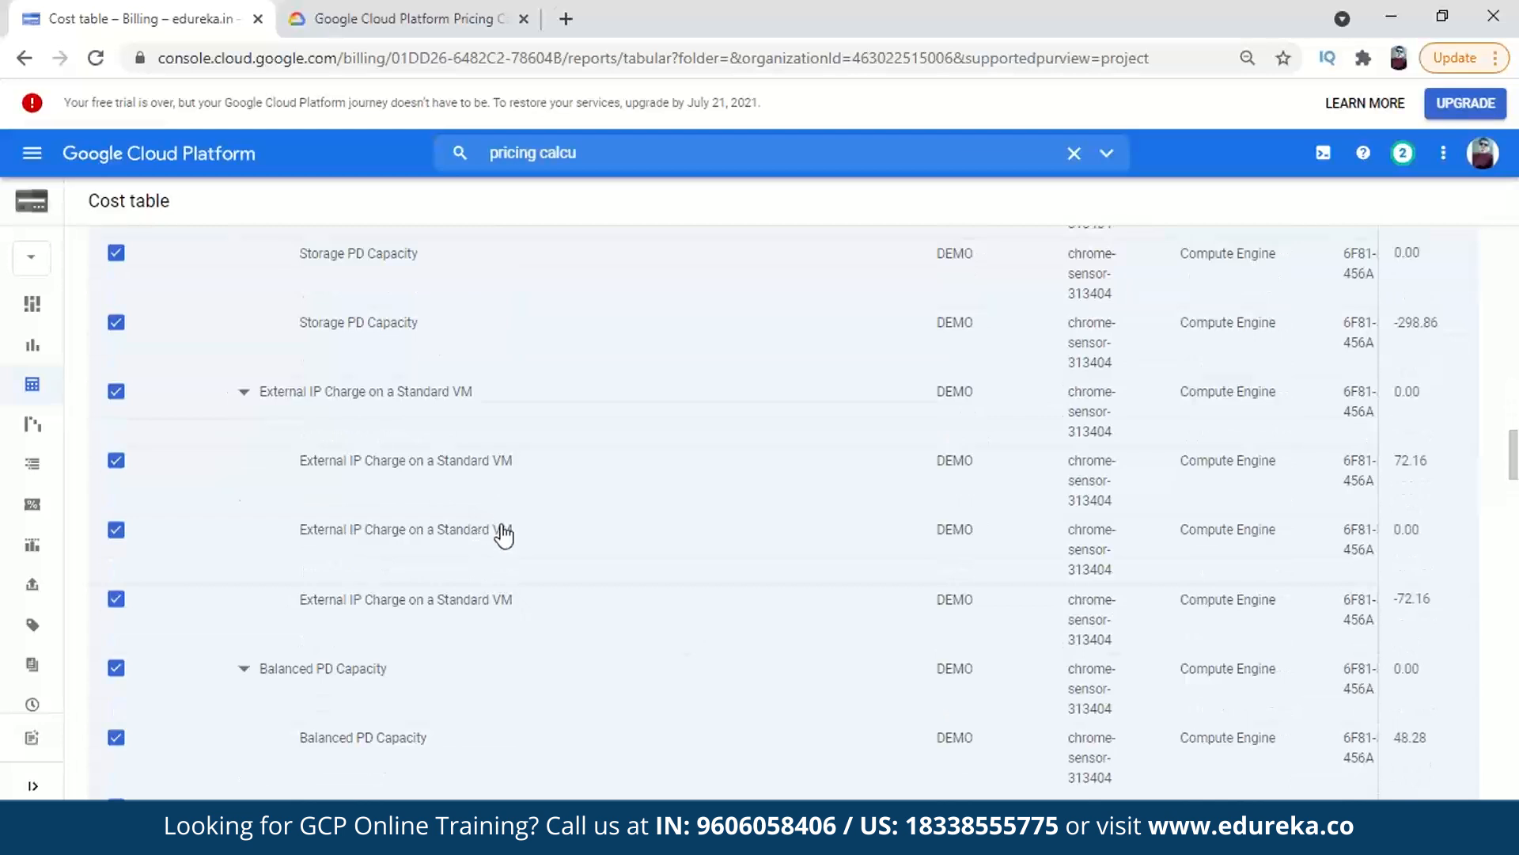
scroll(503, 542, "down", 6)
scroll(495, 538, "down", 10)
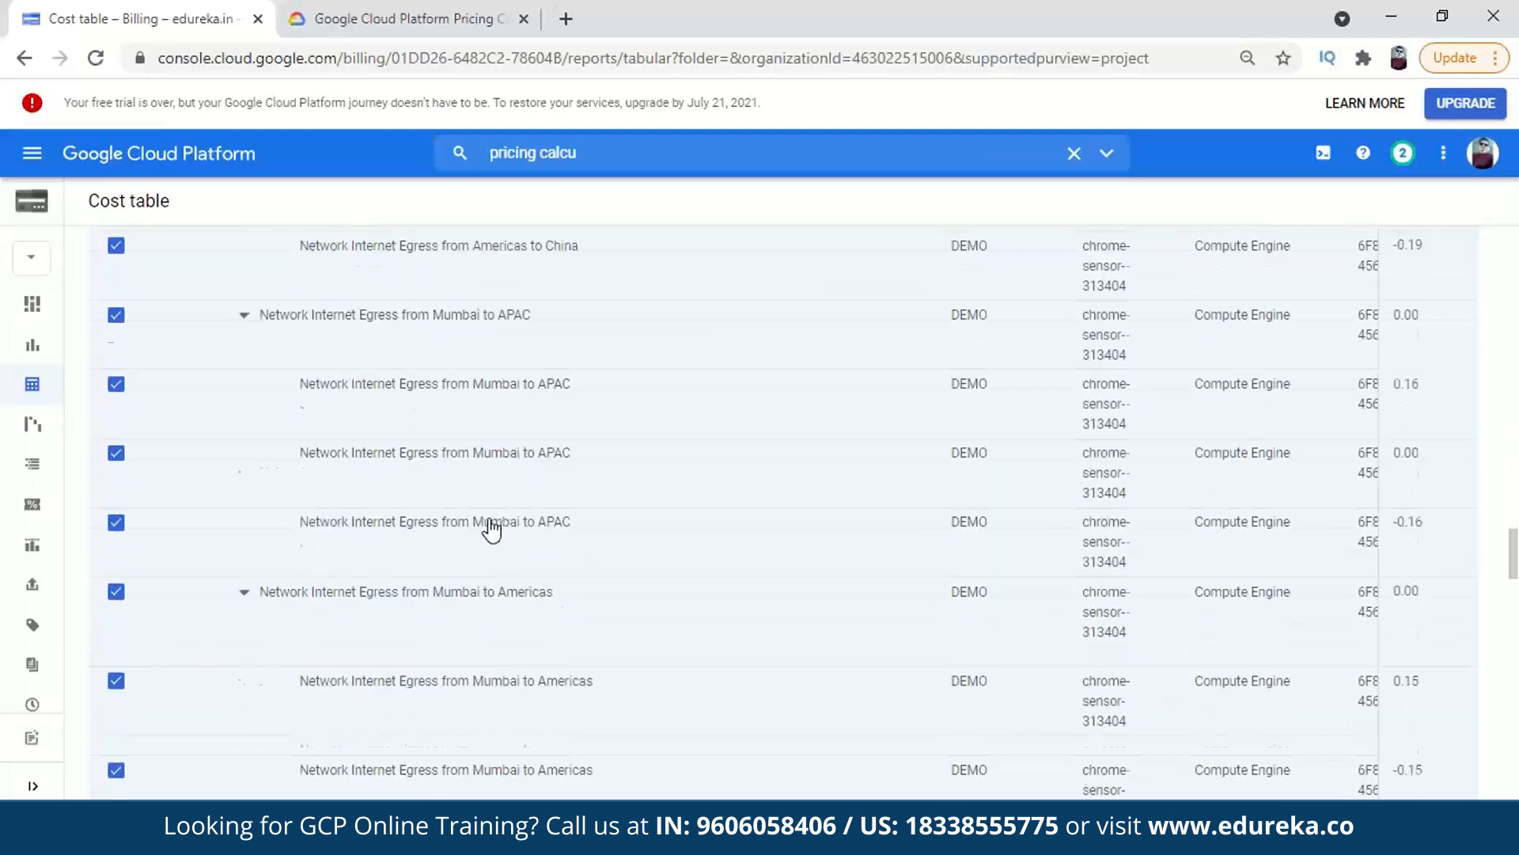
scroll(484, 533, "down", 10)
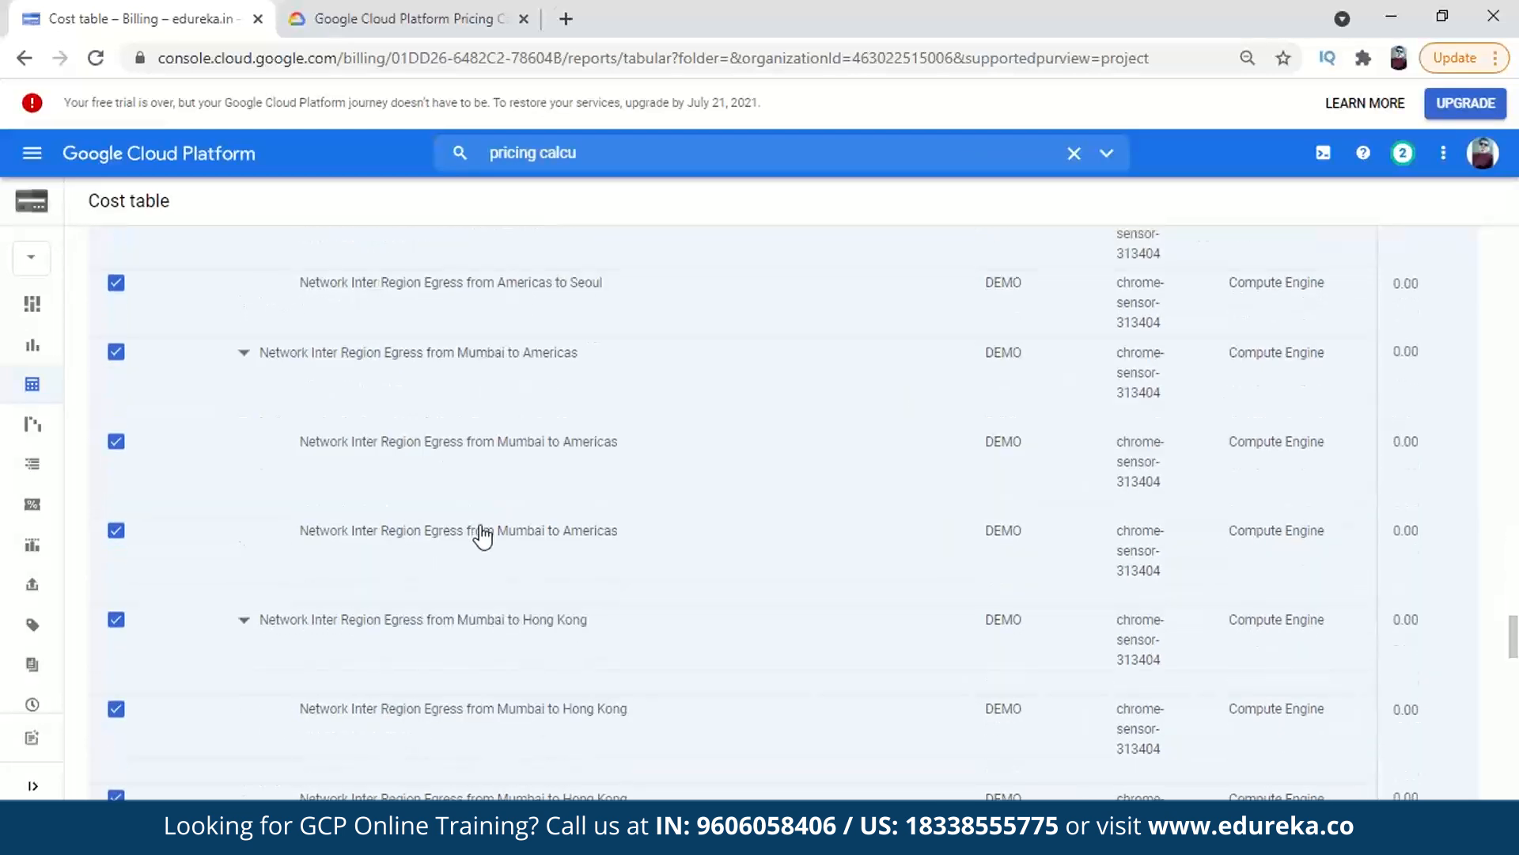
scroll(423, 509, "up", 6)
scroll(315, 476, "up", 10)
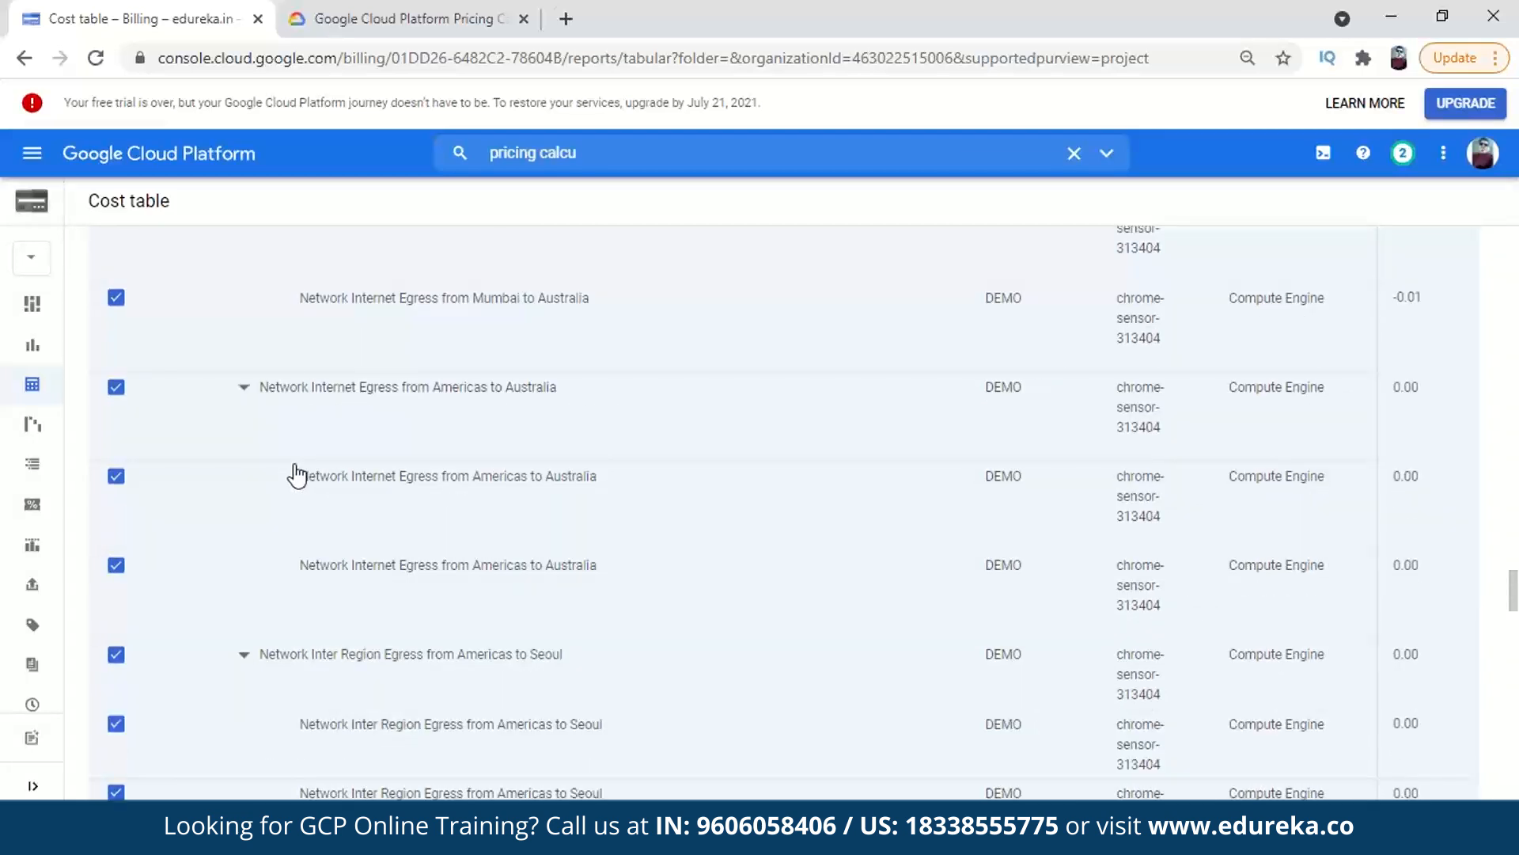
scroll(297, 475, "up", 20)
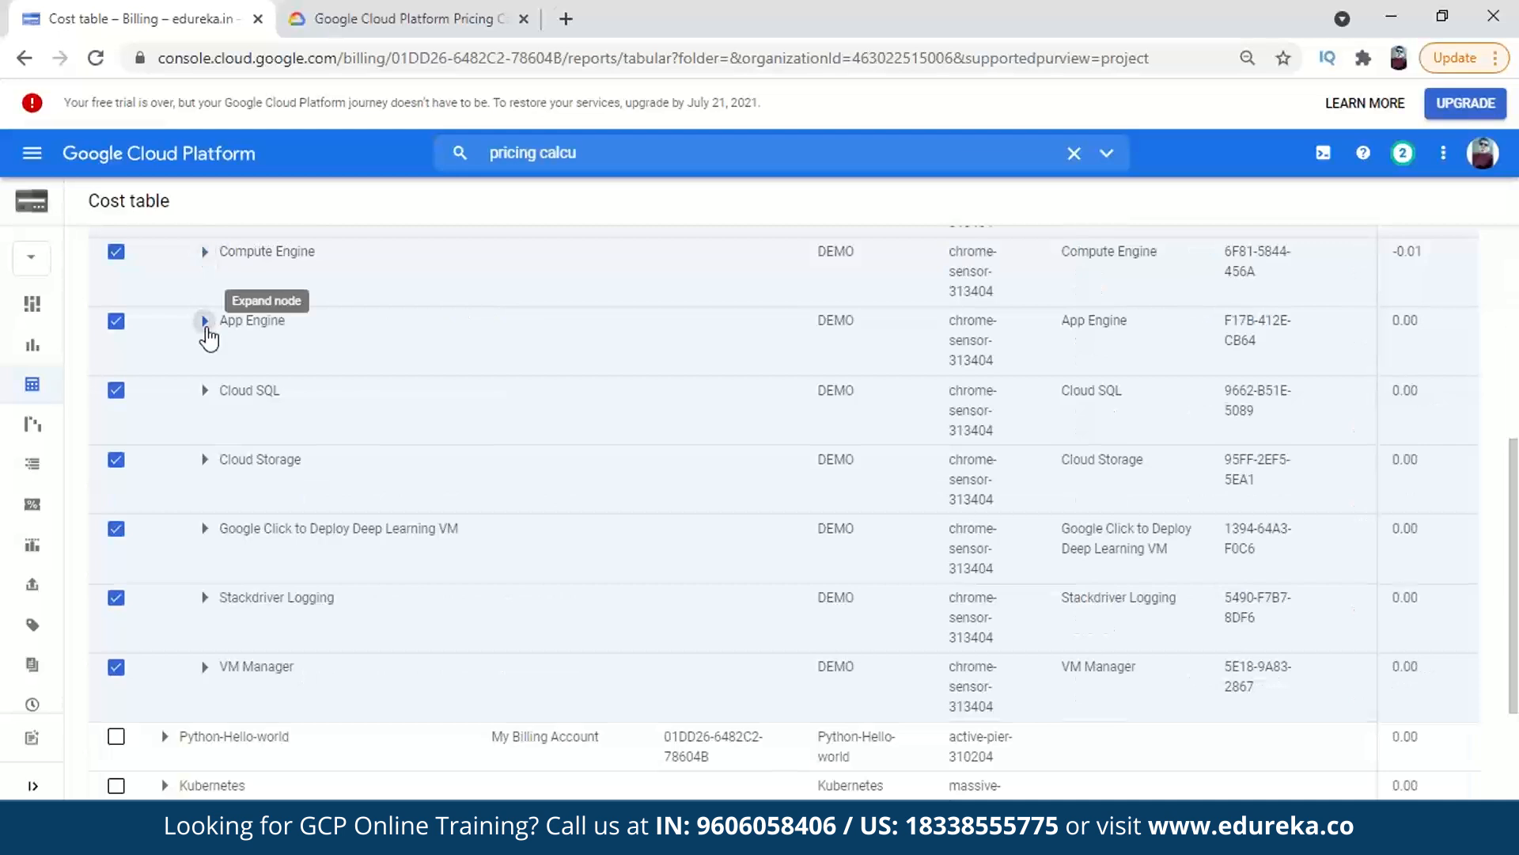
Expand App Engine under DEMO and examine its Flex Instance core hours, RAM and external IP cost lines
left_click(204, 320)
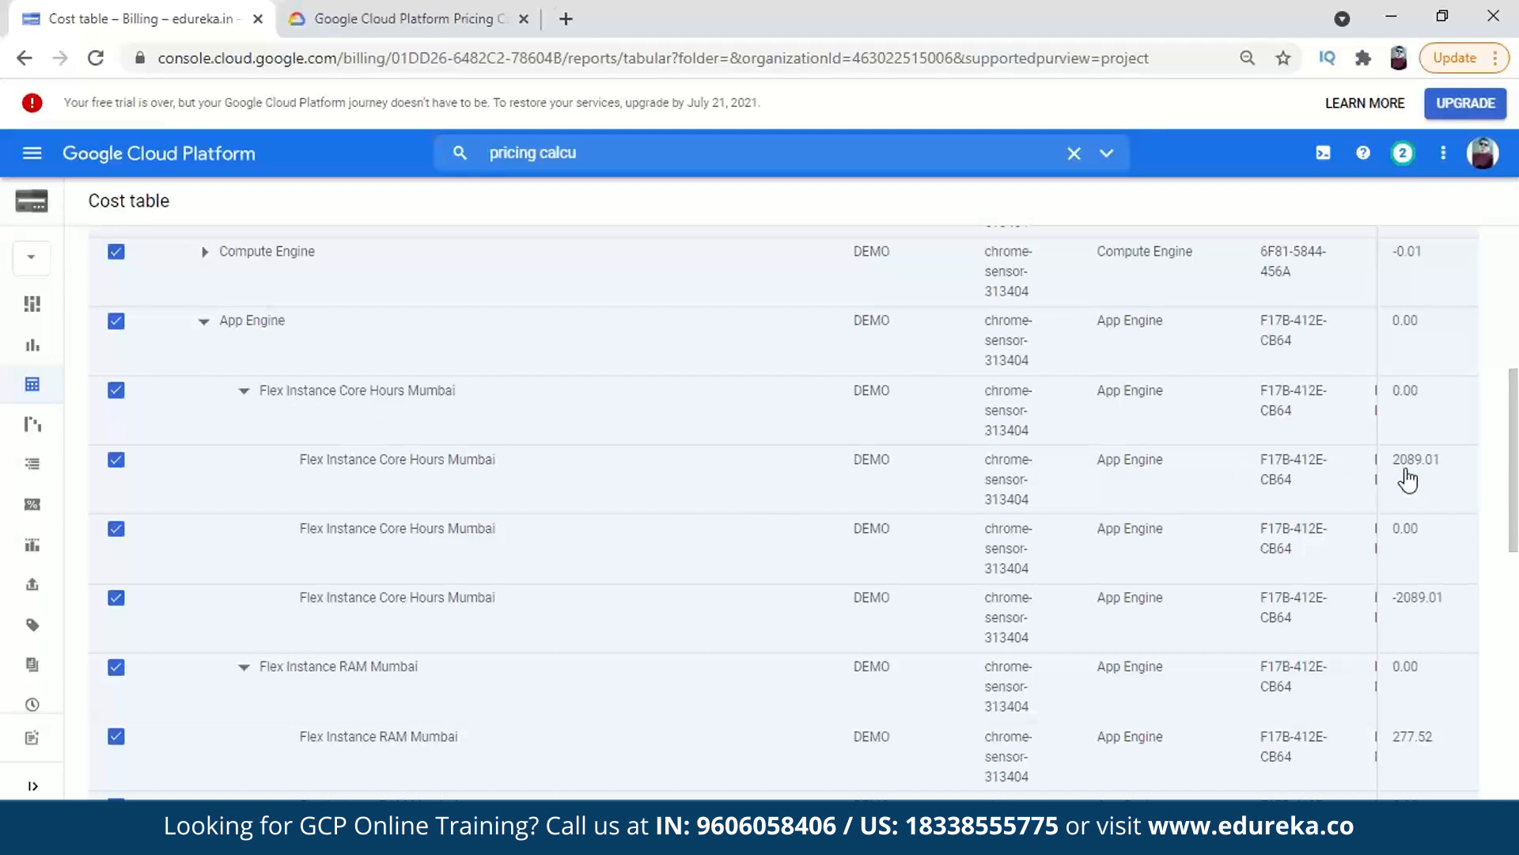
scroll(651, 607, "down", 1)
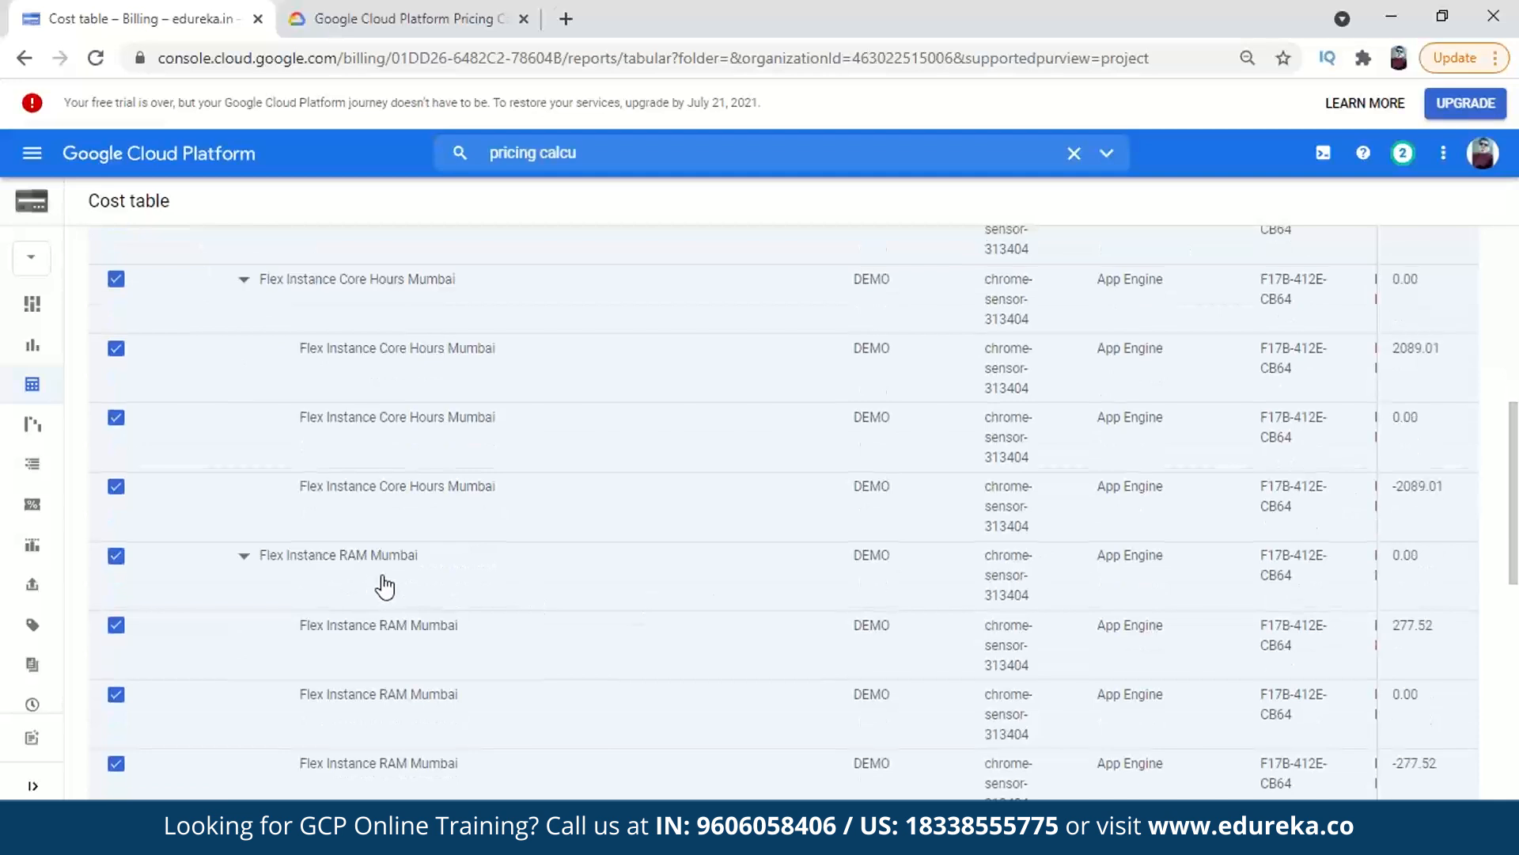
scroll(509, 615, "down", 3)
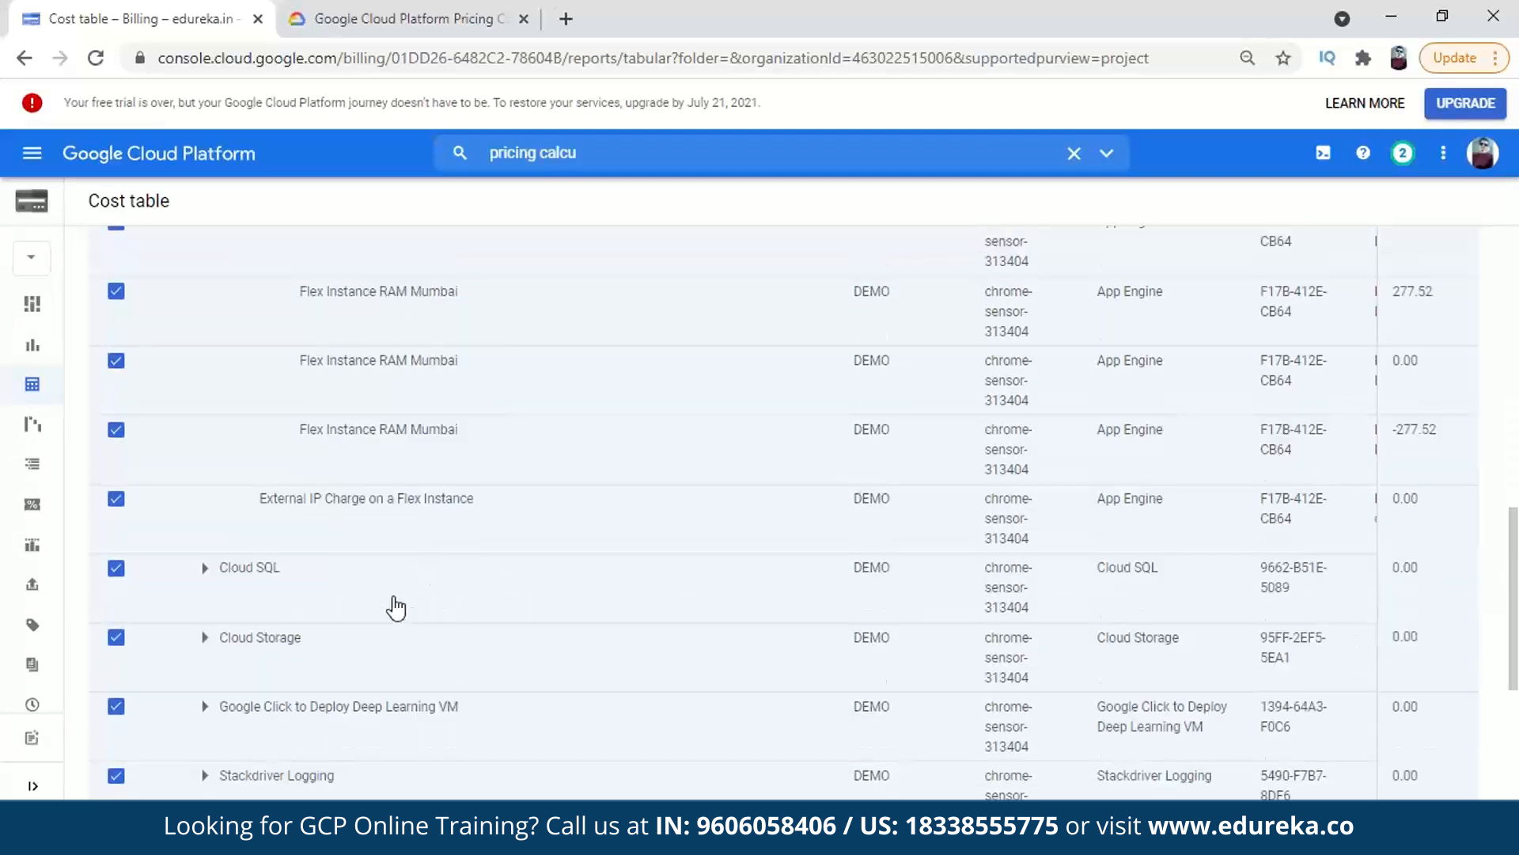
Expand Cloud SQL under DEMO and examine the MySQL zonal vCPU, RAM and standard storage cost lines for Mumbai
left_click(207, 574)
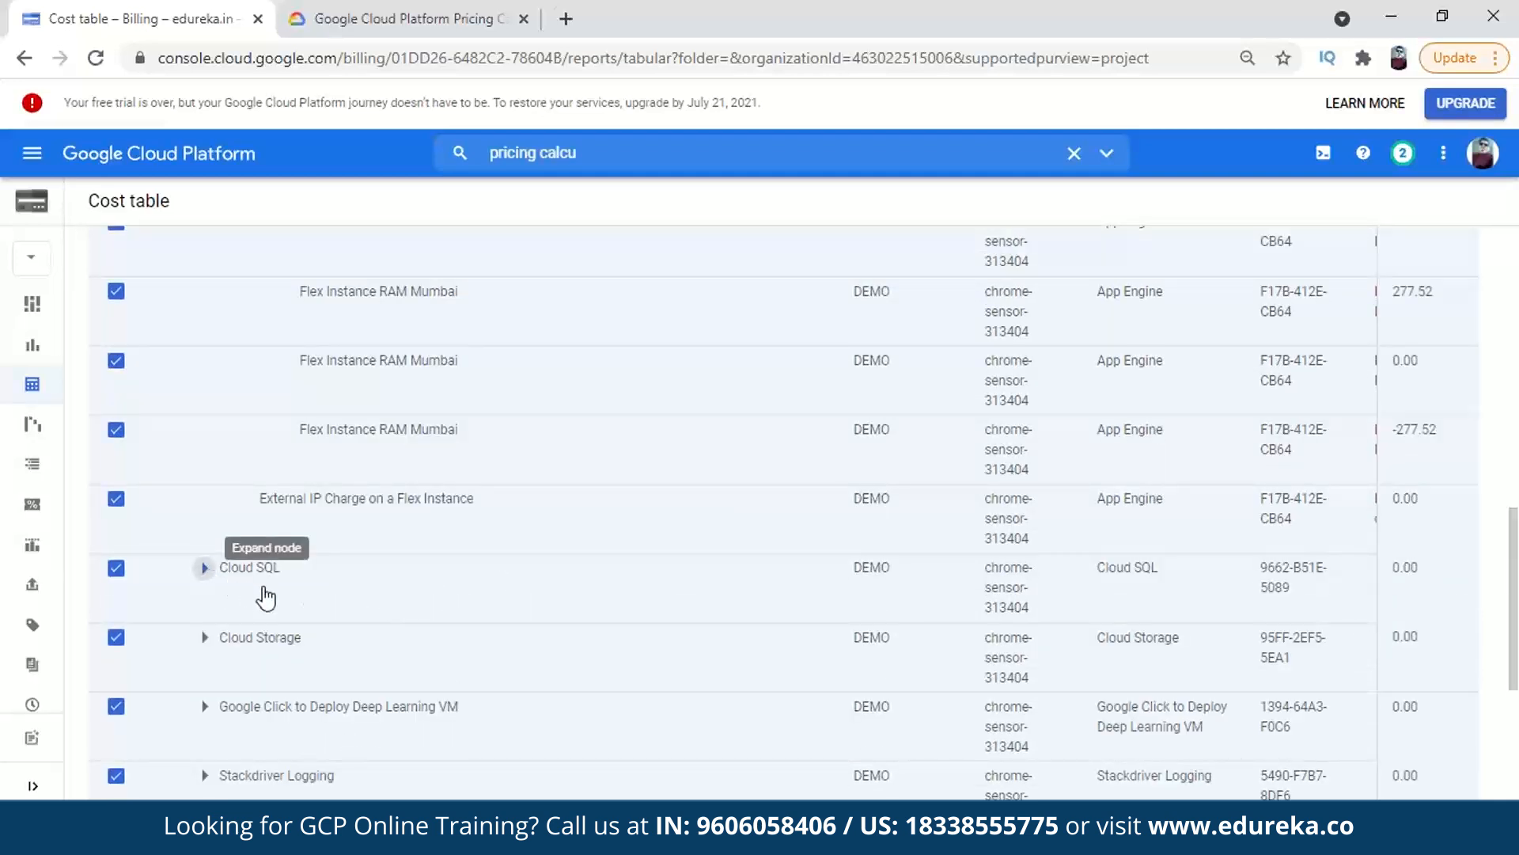
scroll(831, 614, "down", 4)
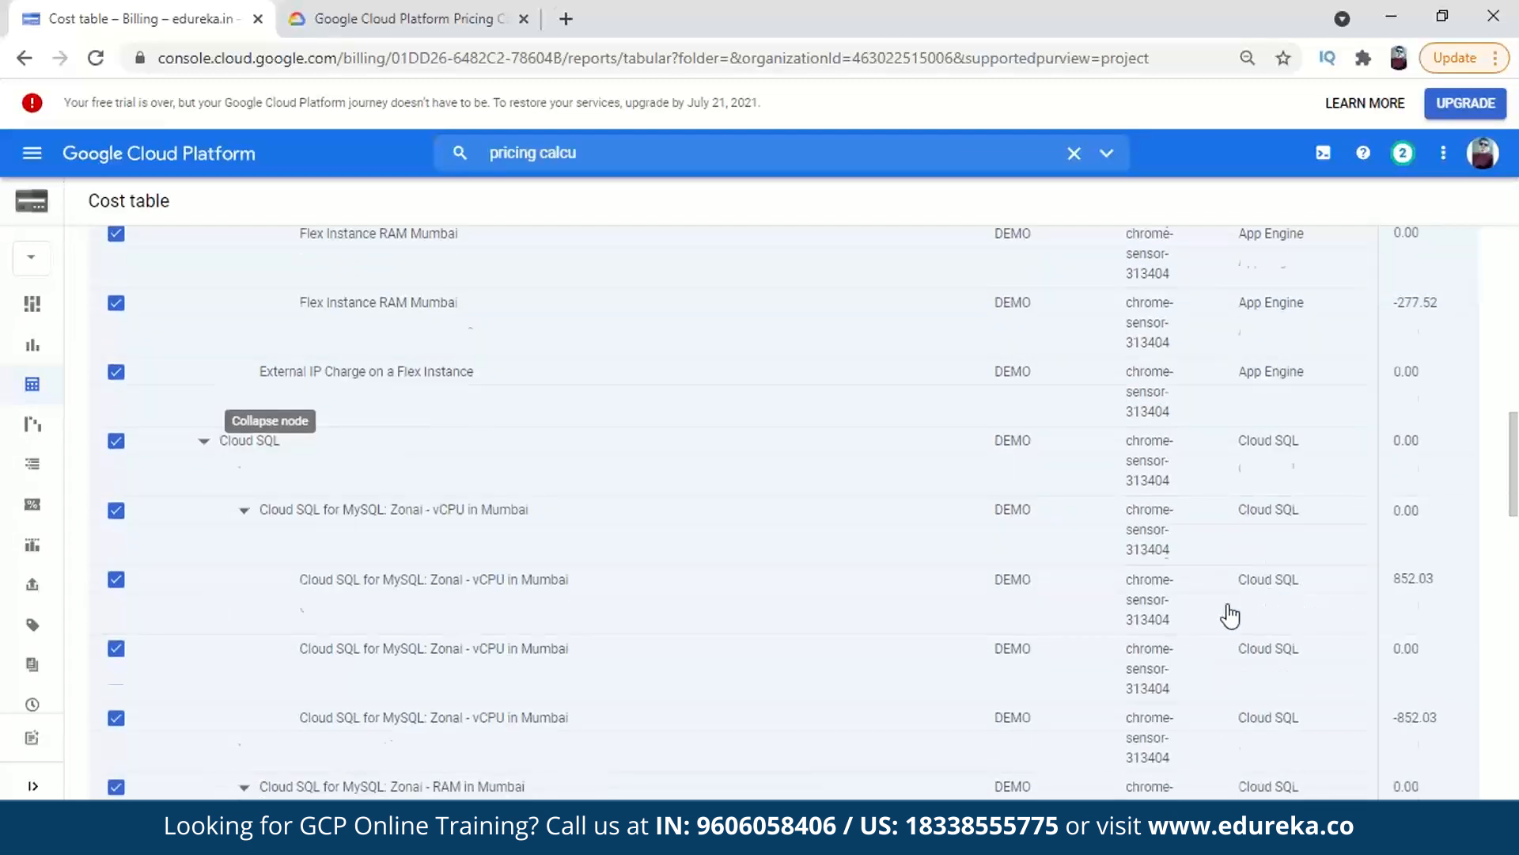
scroll(676, 478, "up", 3)
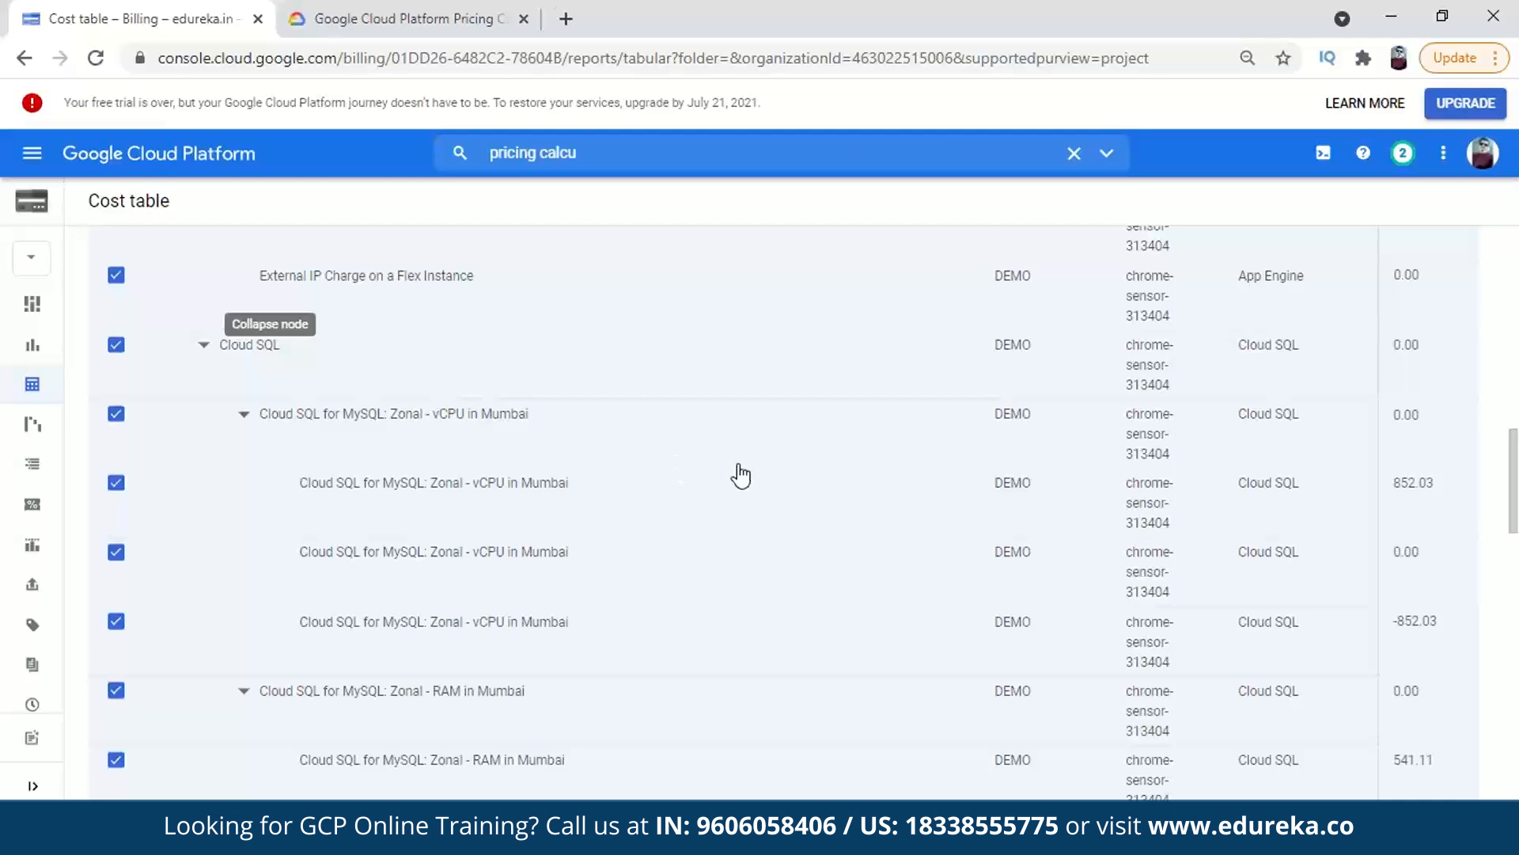
left_click(351, 13)
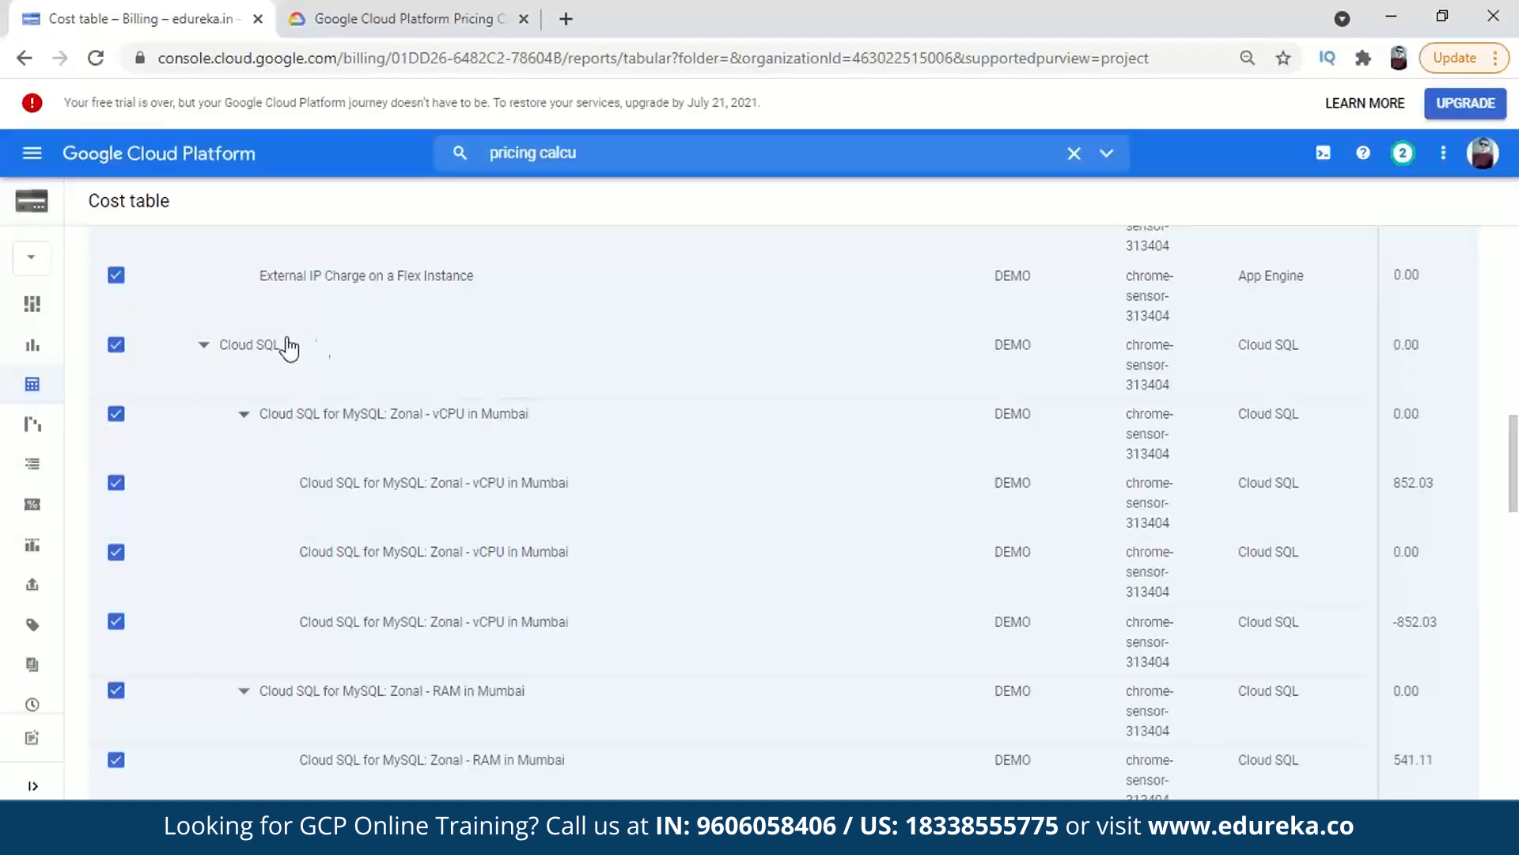
scroll(1221, 516, "down", 2)
scroll(609, 488, "down", 3)
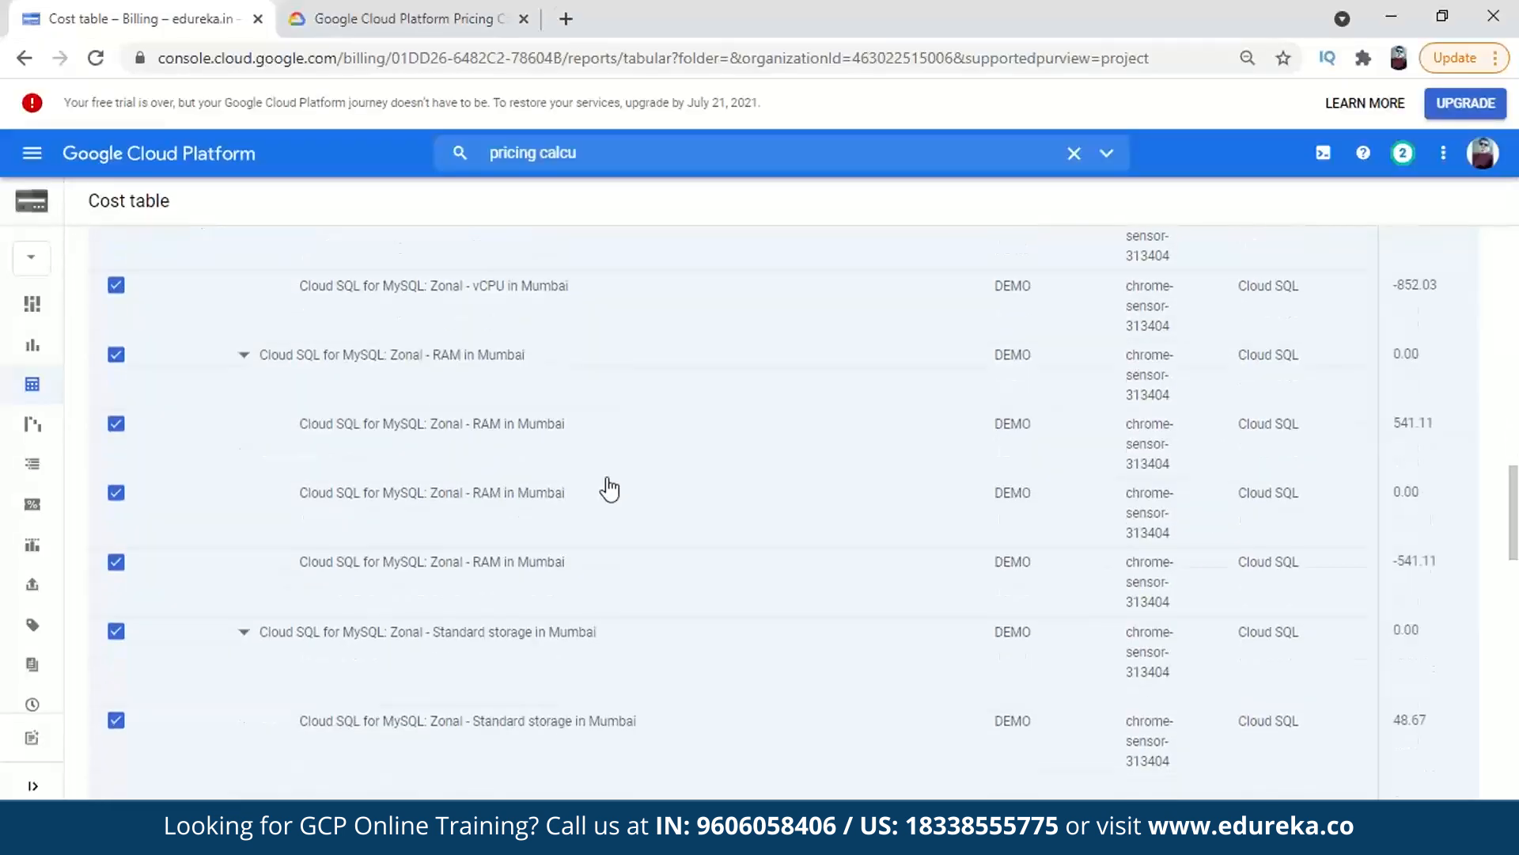